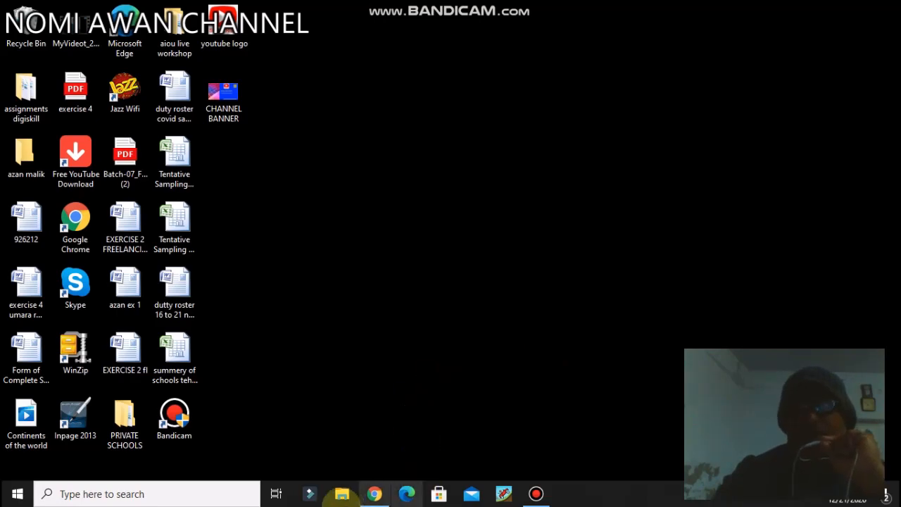
Step: Switch to Chrome, open the Fiverr dashboard and start the Create action of the start-selling to-do
click(372, 492)
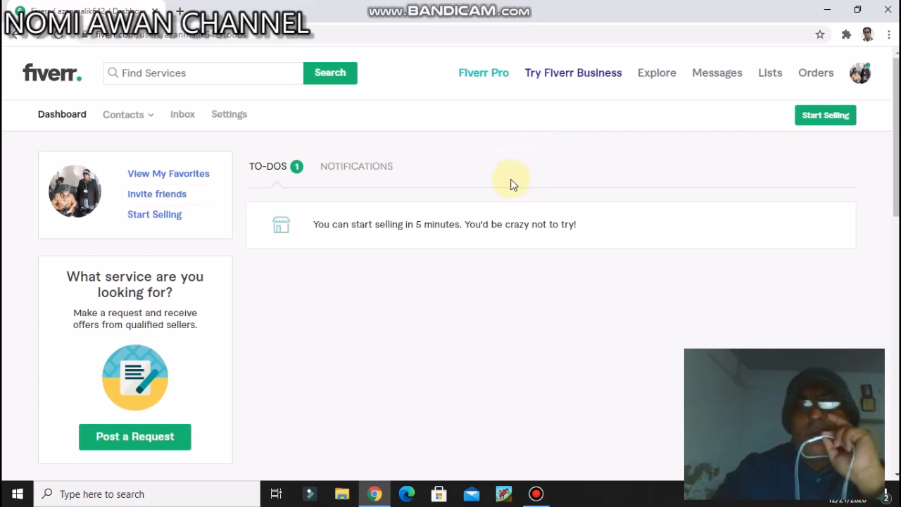
click(862, 73)
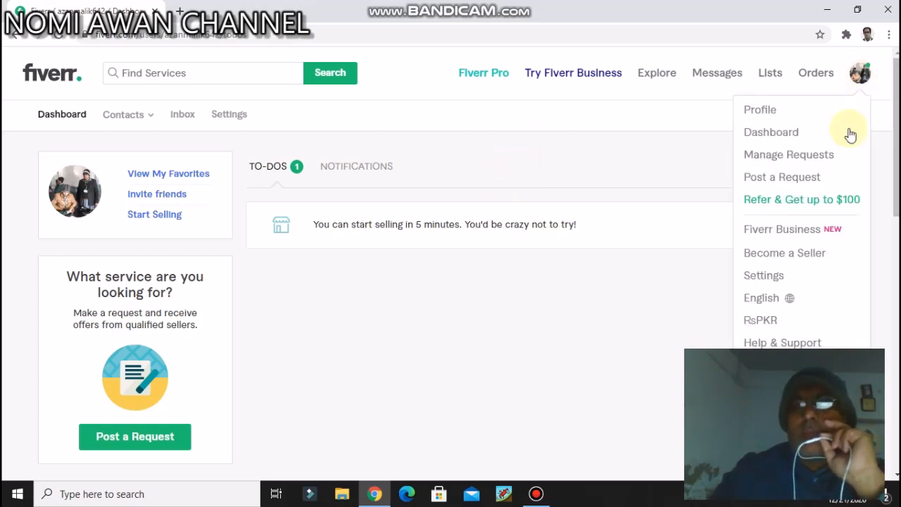
click(774, 138)
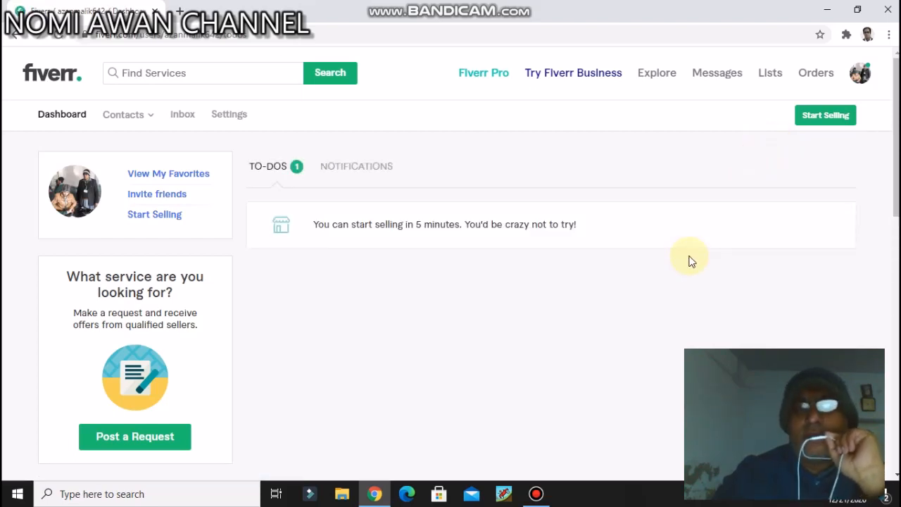
mouse_move(419, 223)
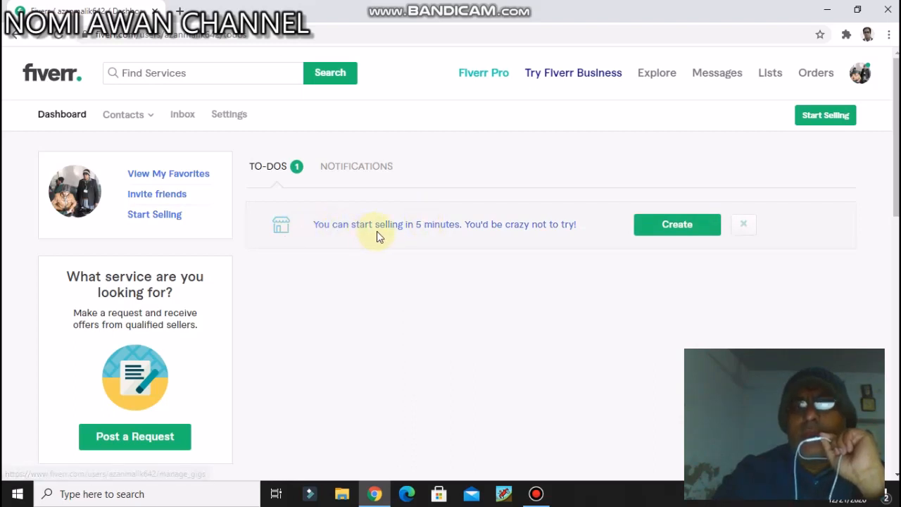
click(670, 229)
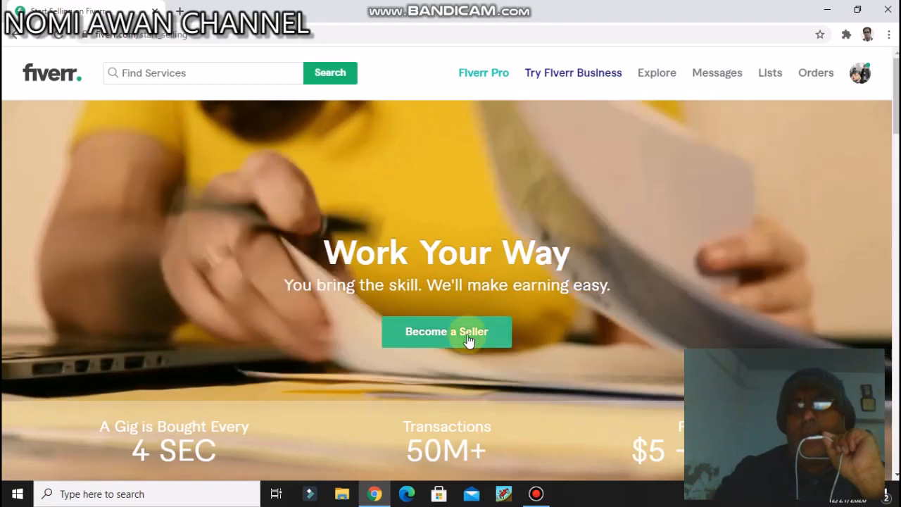
Step: Begin becoming a seller and continue through the overview, successful-profile and things-to-avoid pages to the personal info form
click(469, 341)
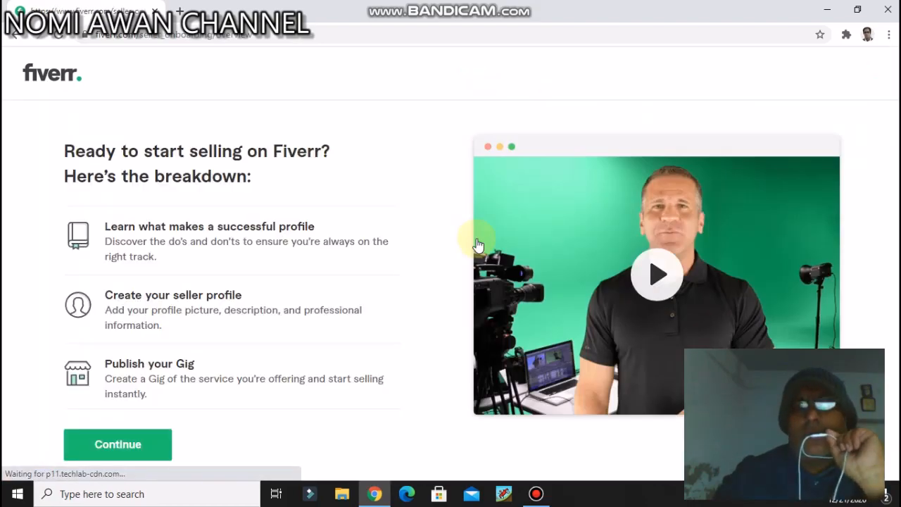
click(121, 444)
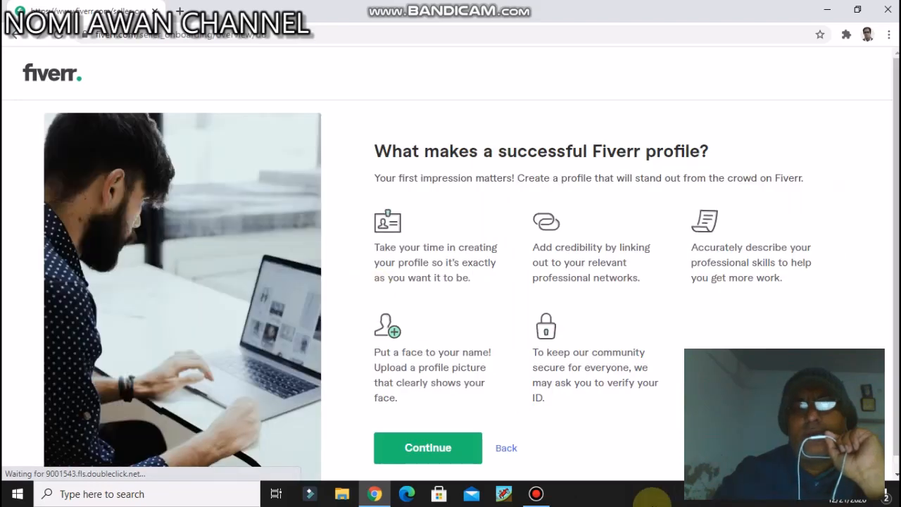
click(422, 448)
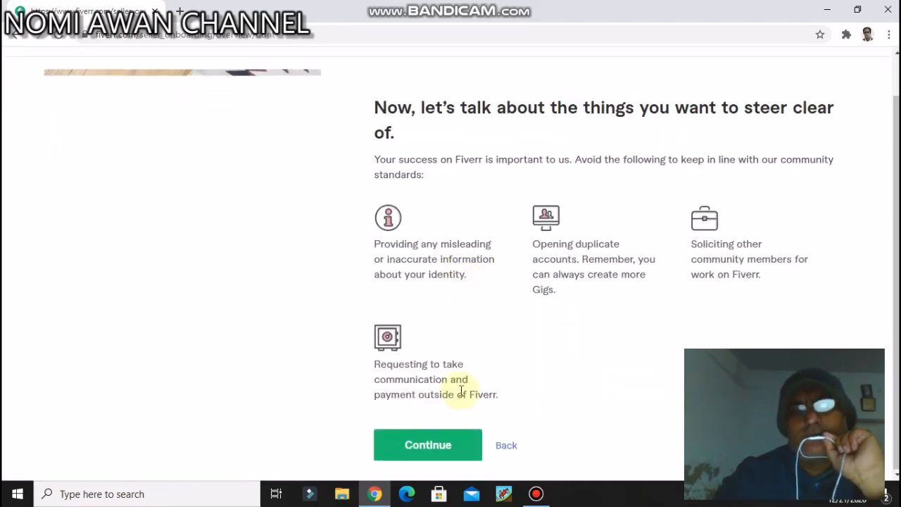
click(450, 449)
Step: Accept the prefilled personal info and professional info forms and continue to the linked accounts page
scroll(462, 338, down, 6)
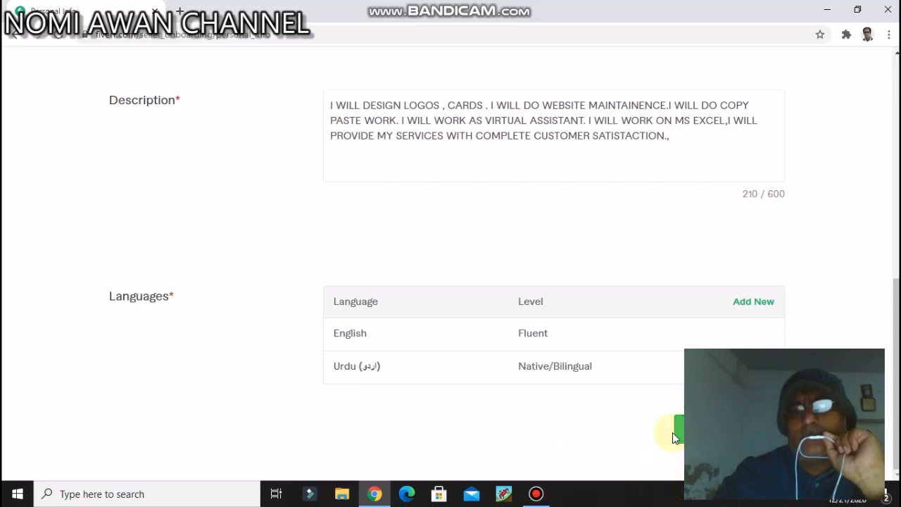
click(677, 440)
scroll(559, 355, down, 5)
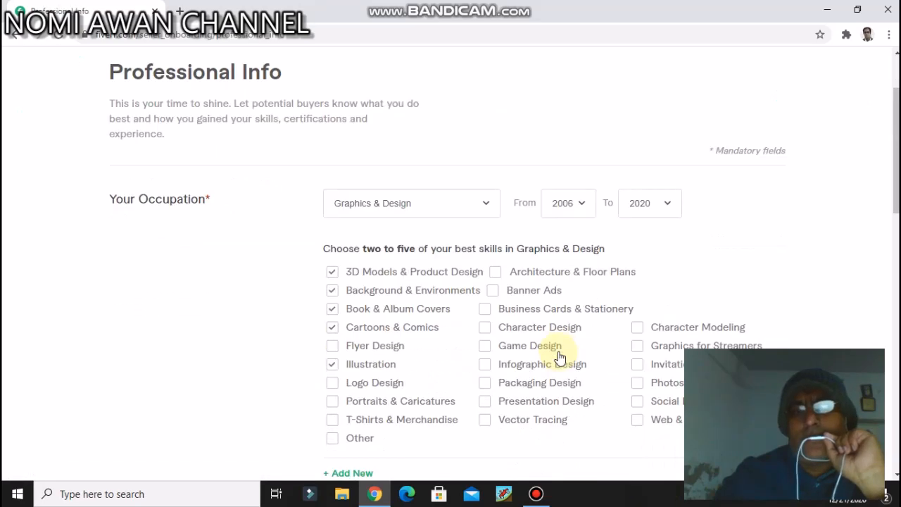
scroll(560, 360, down, 10)
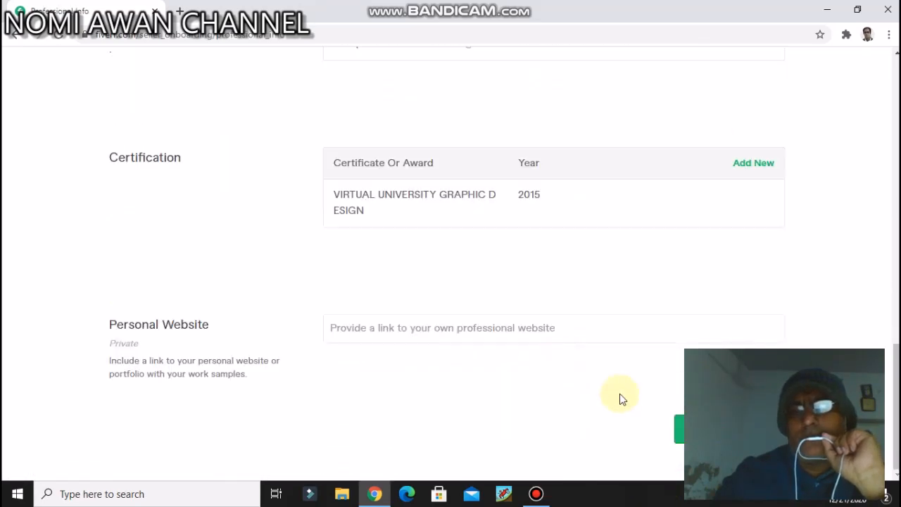
click(677, 438)
Step: Continue past the linked accounts and account security pages and finish the seller profile to start a new gig
scroll(543, 348, down, 4)
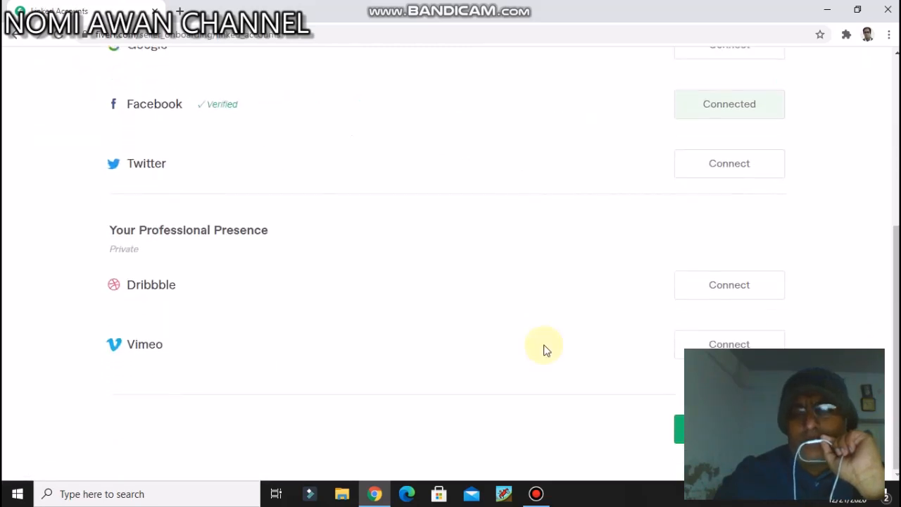
click(677, 433)
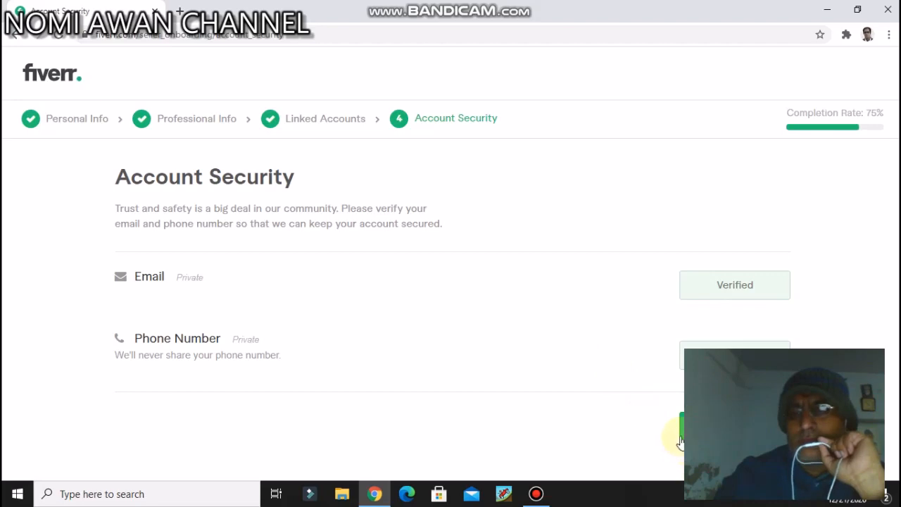
click(682, 437)
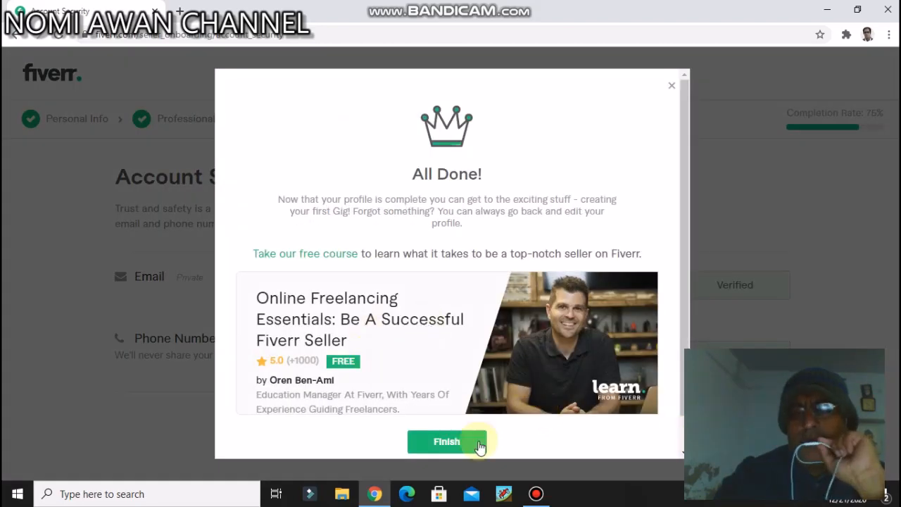
click(454, 440)
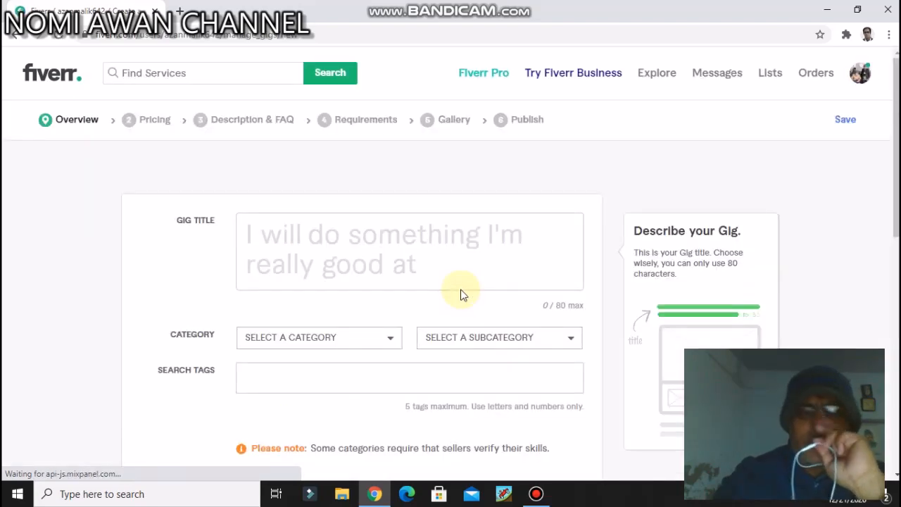
Step: Enter "do make your logo" as the gig title after the fixed words "I will"
scroll(461, 290, down, 1)
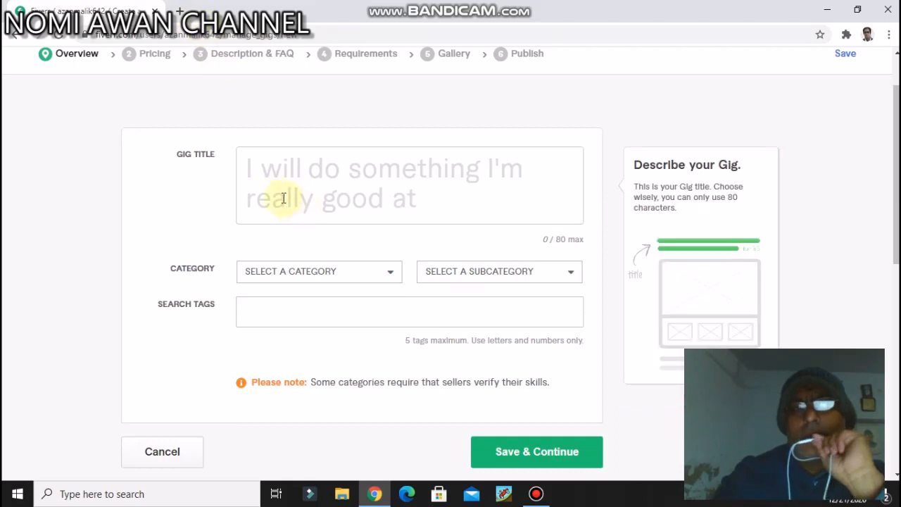
click(247, 168)
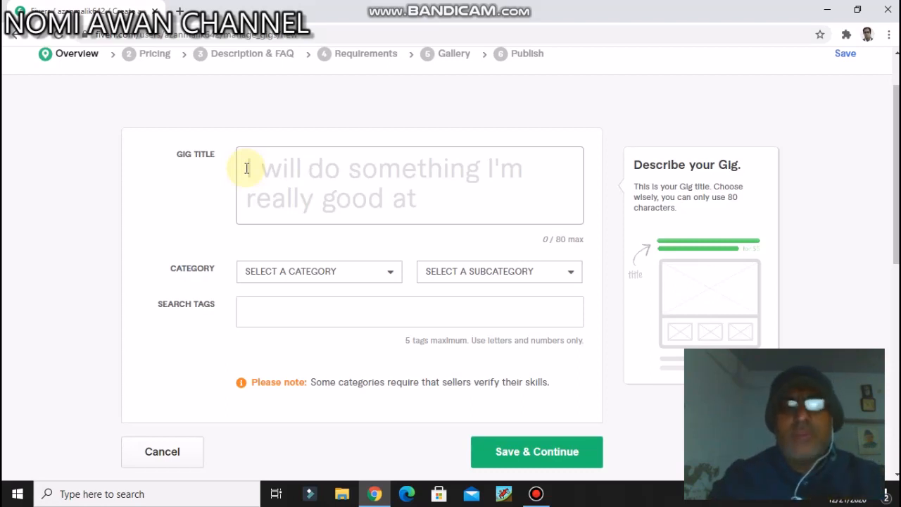
text(do)
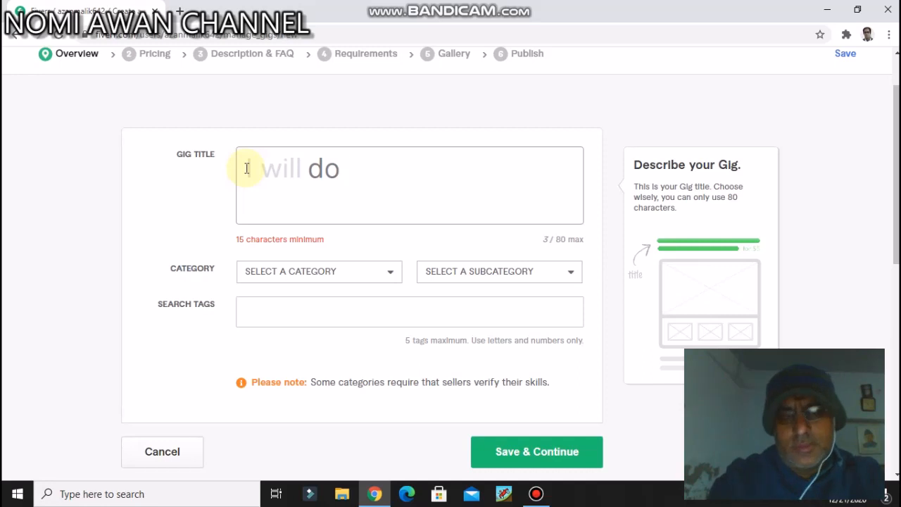
text( make your )
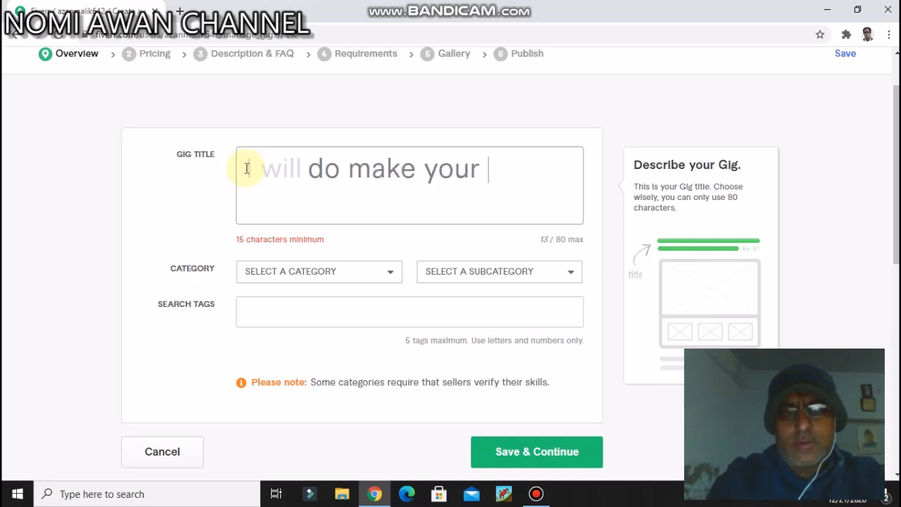
text(logo)
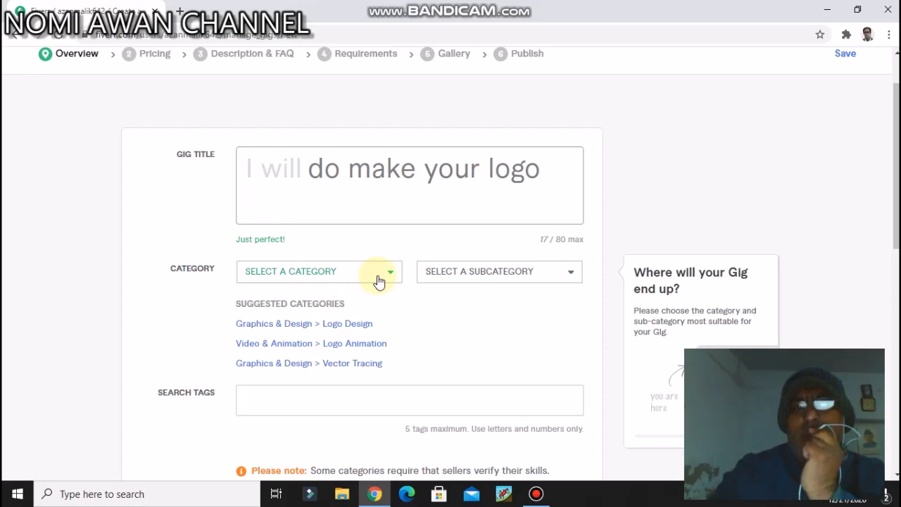
Step: Set the gig's category to Graphics & Design and its subcategory to Logo Design
click(383, 278)
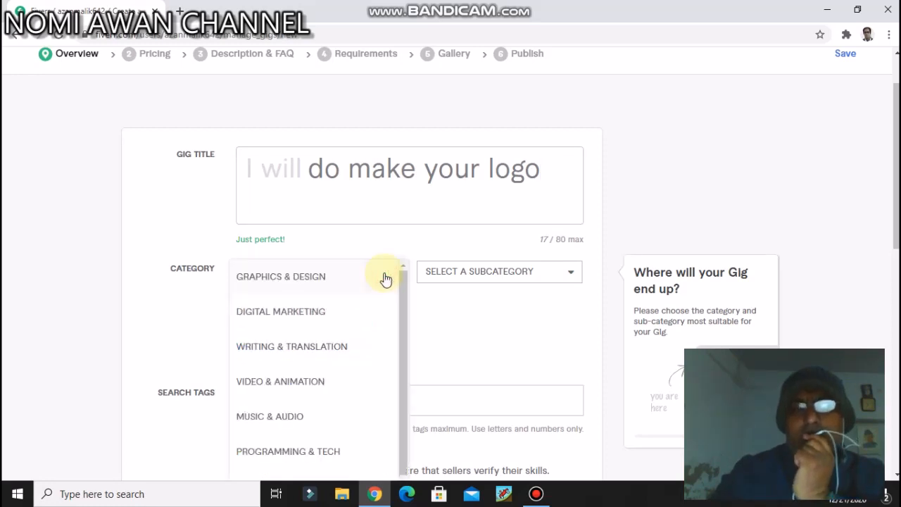
click(317, 283)
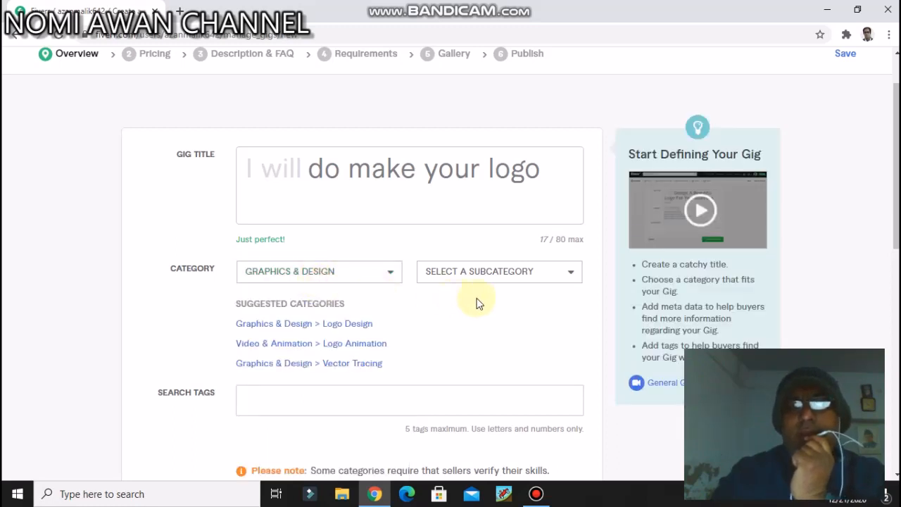
click(499, 278)
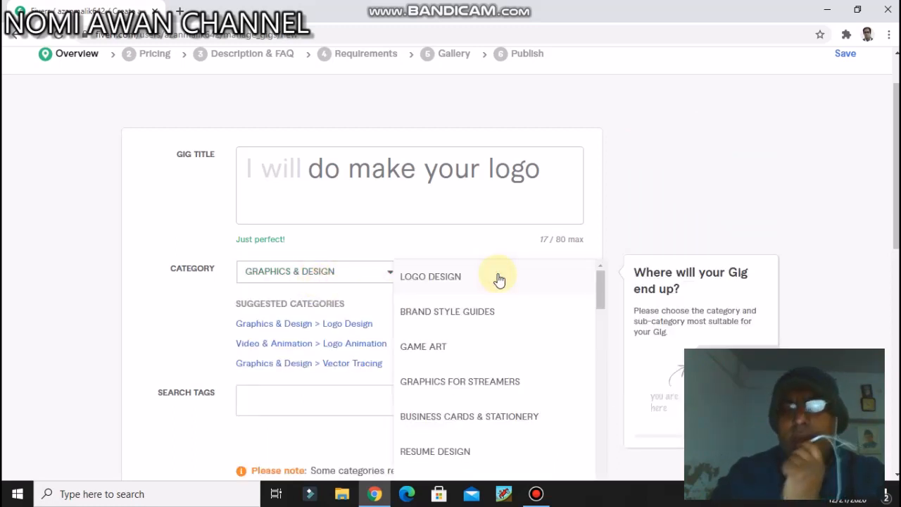
click(449, 282)
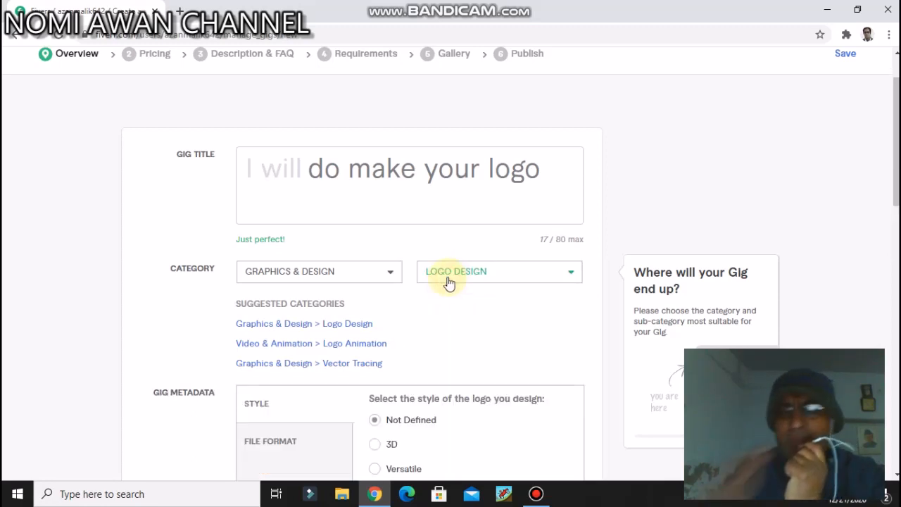
scroll(448, 281, down, 3)
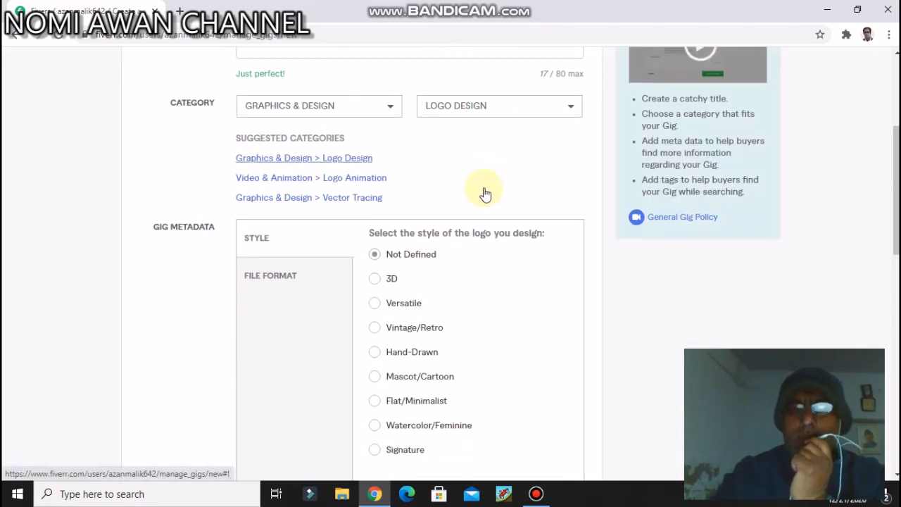
scroll(499, 171, down, 1)
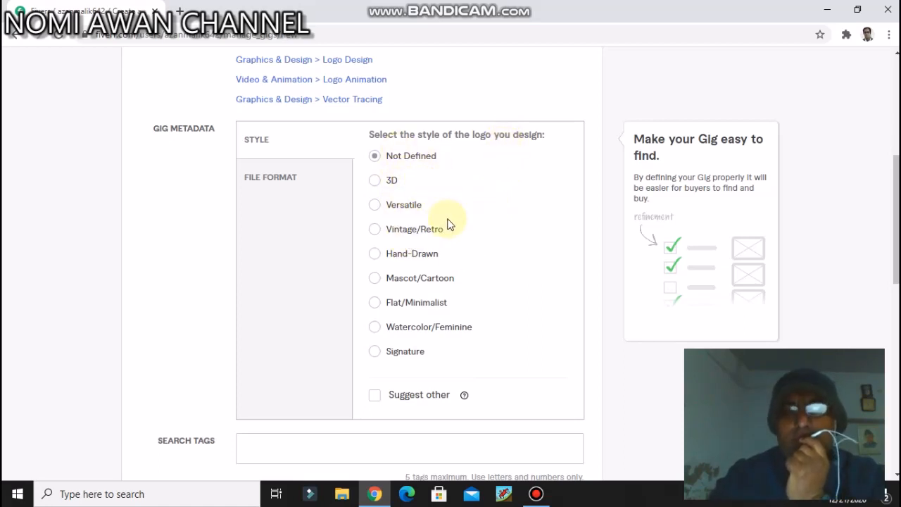
click(464, 84)
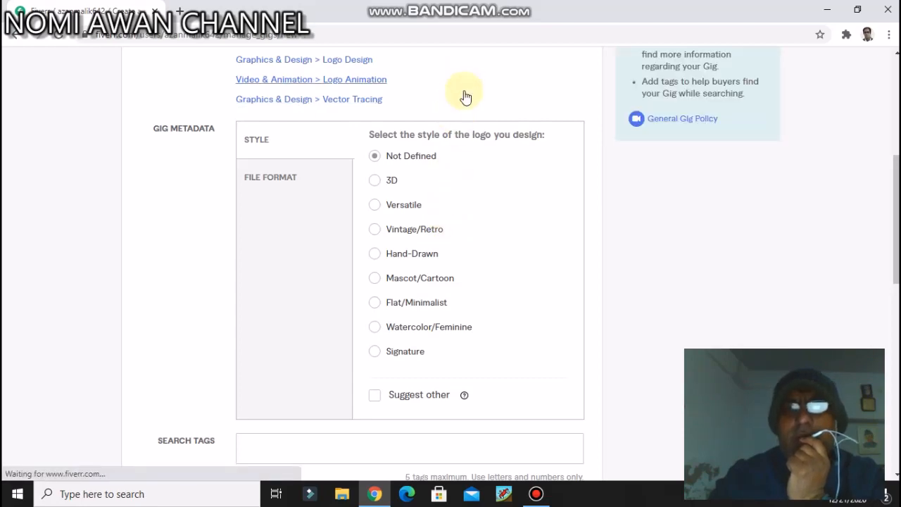
scroll(463, 88, up, 3)
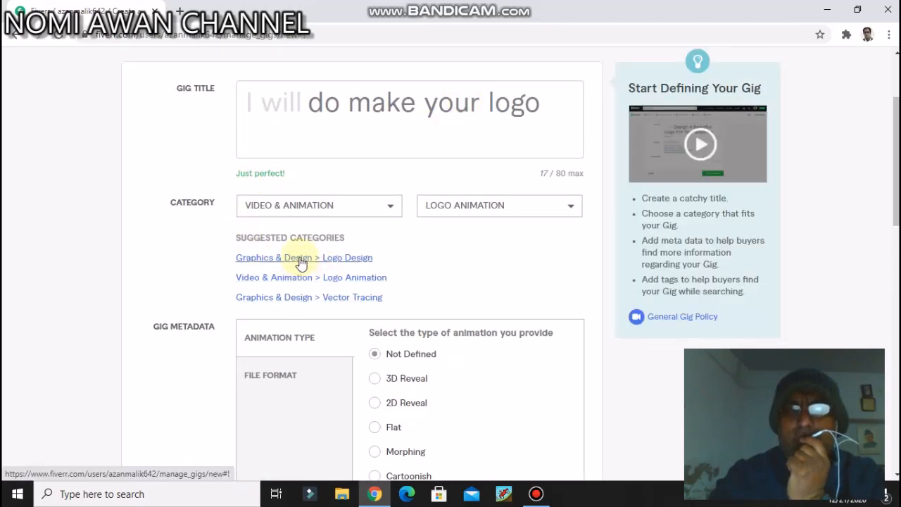
click(297, 258)
Step: Go past the gig metadata to the search tags and place the cursor in that field
scroll(528, 275, down, 4)
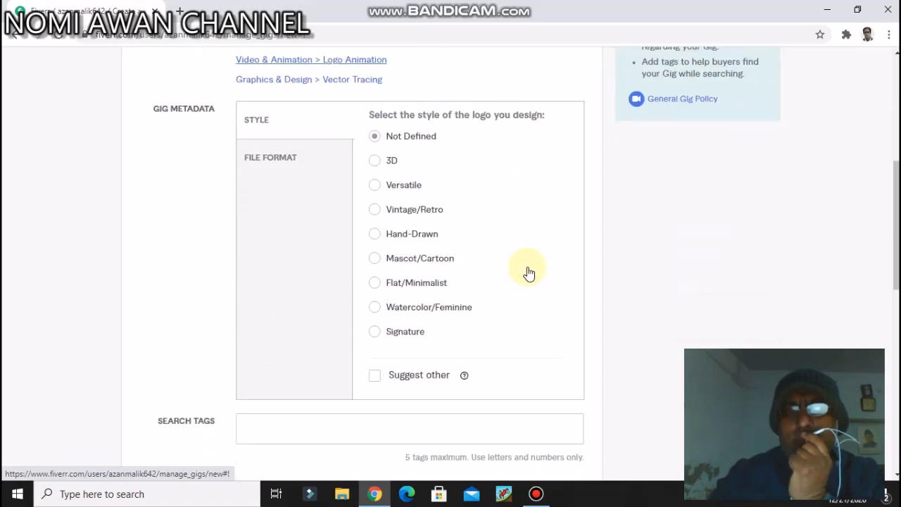
scroll(527, 266, down, 1)
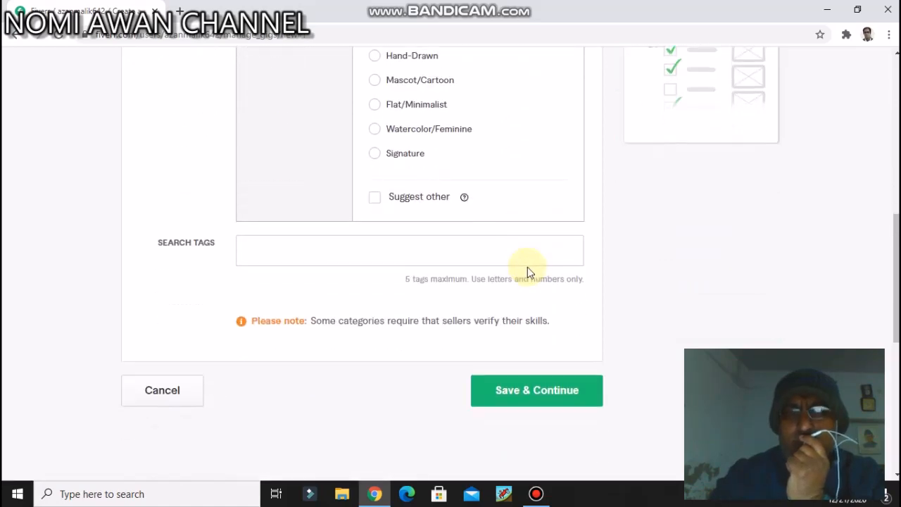
click(392, 248)
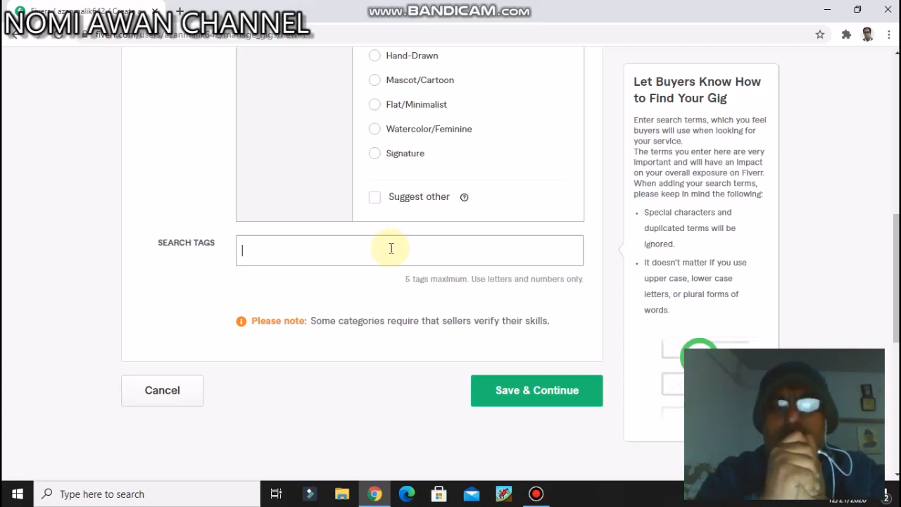
click(391, 248)
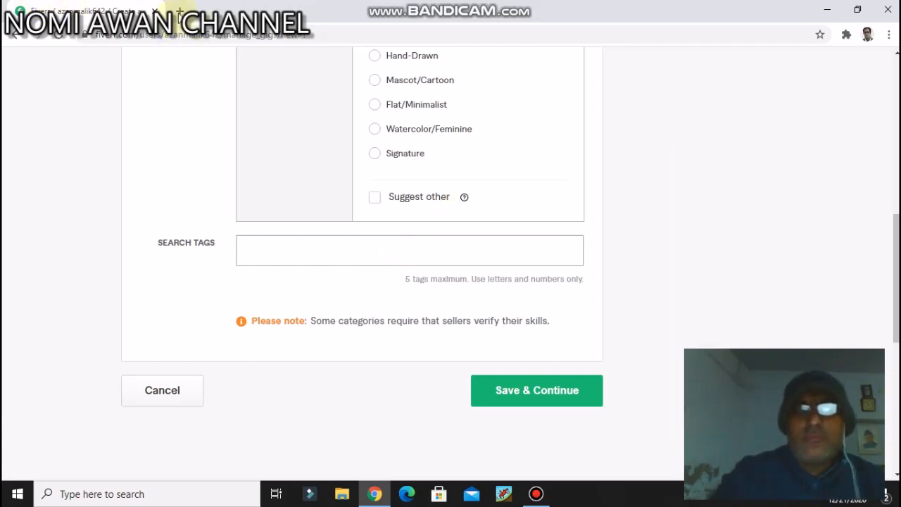
Step: Open the Fiverr home page (fiverr.com) in a new browser tab
click(180, 11)
text(fiveerr)
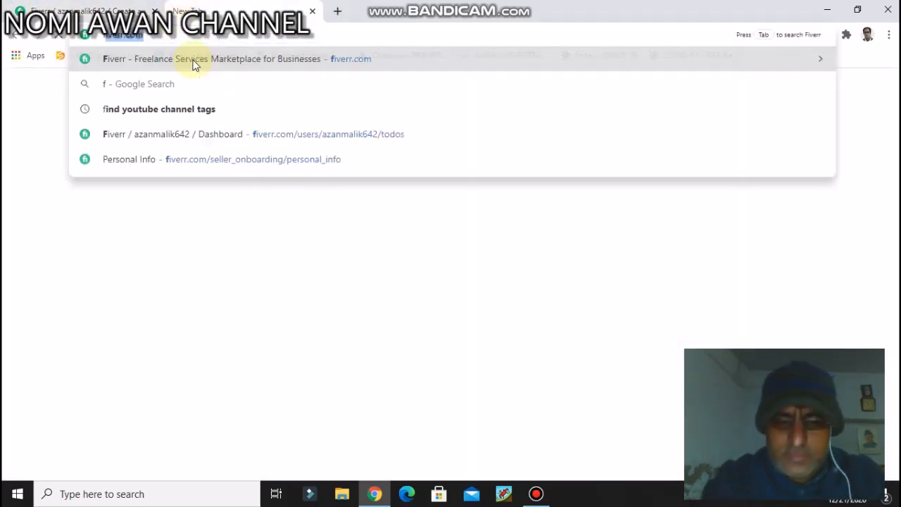
key(BackSpace)
key(BackSpace)
key(BackSpace)
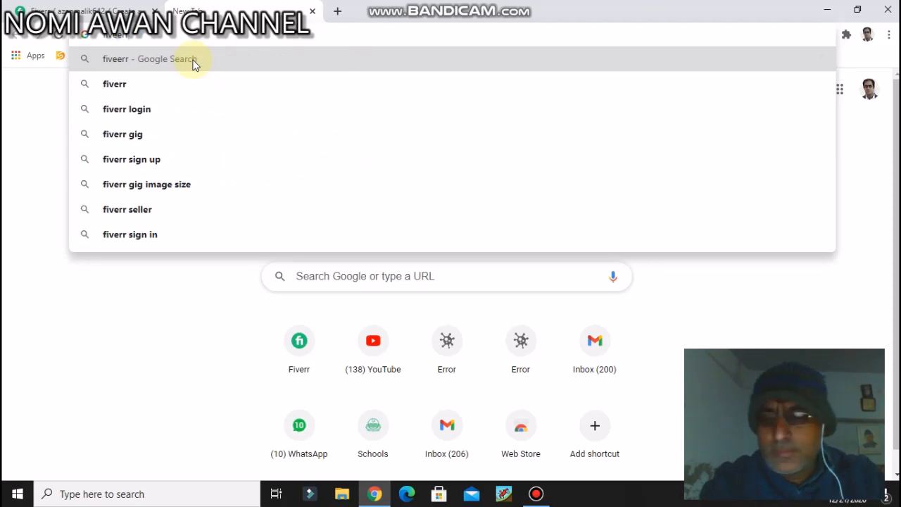
text(rr)
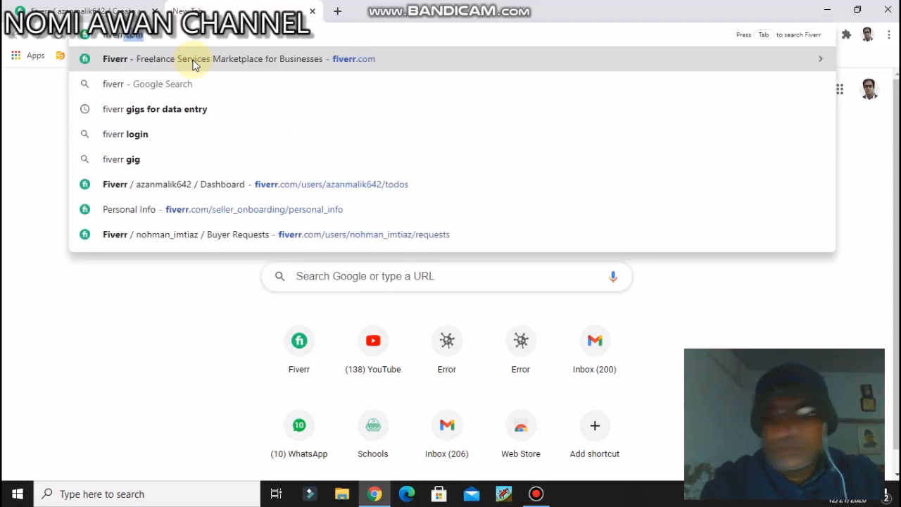
click(194, 62)
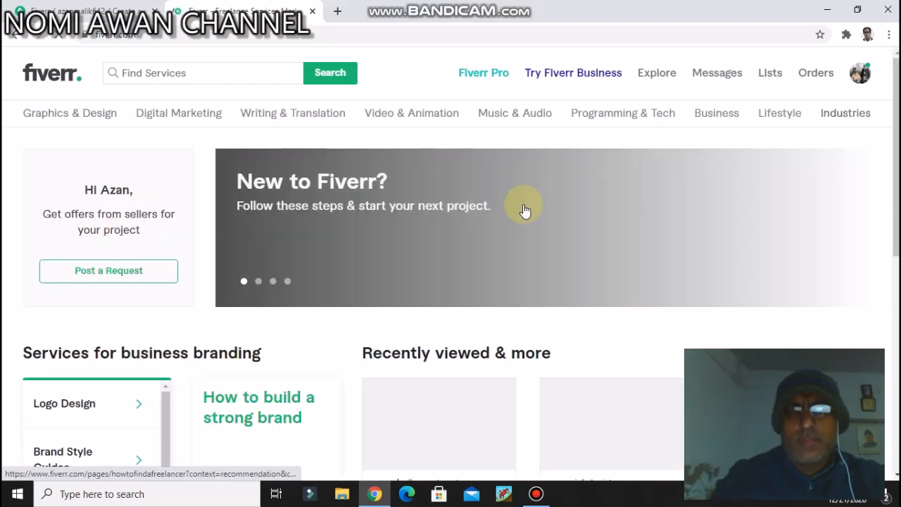
Step: Search Fiverr's services for "logo design"
click(215, 71)
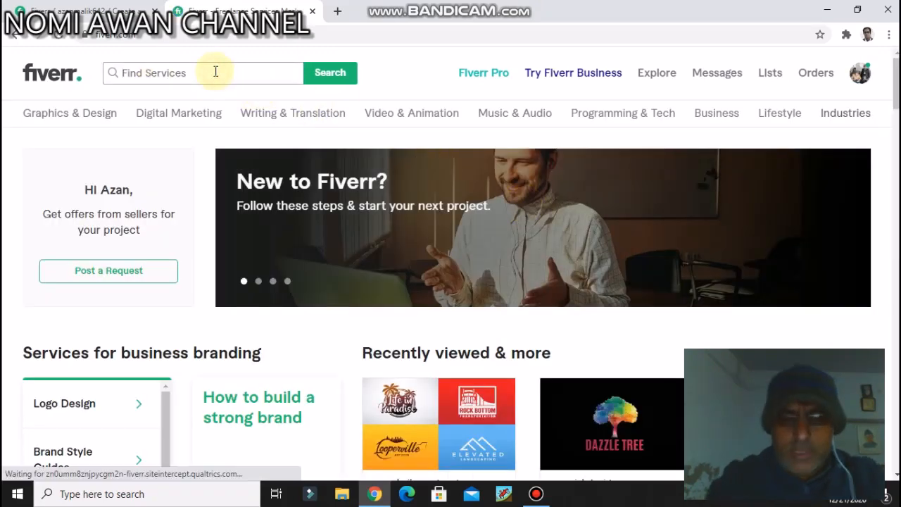
text(fiverr)
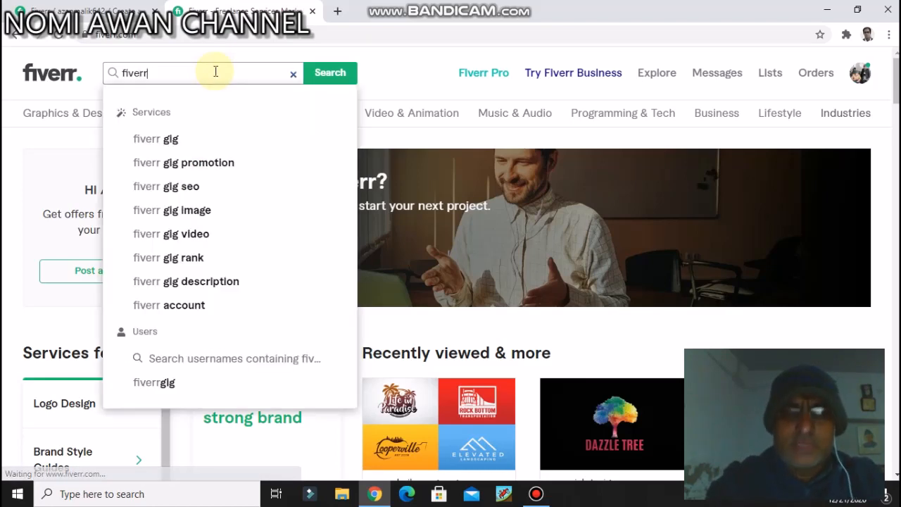
text( logo)
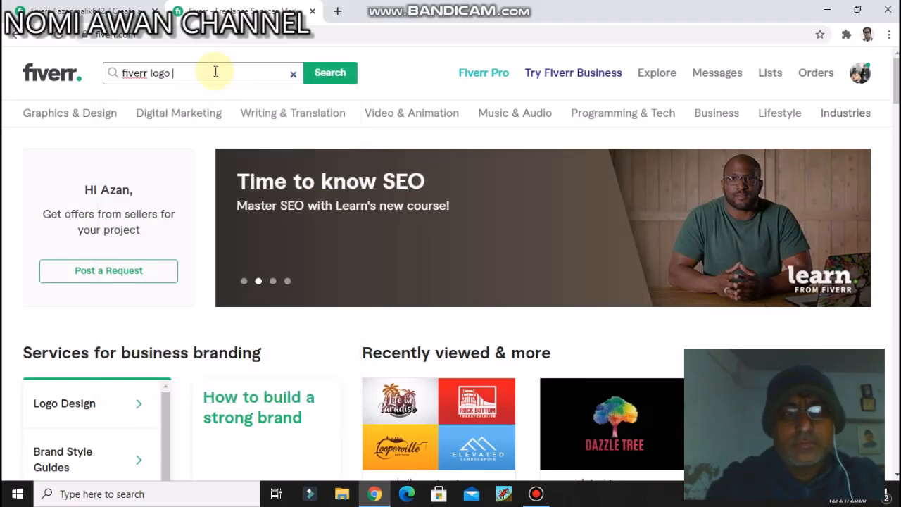
key(BackSpace)
key(BackSpace)
key(BackSpace)
key(BackSpace)
key(BackSpace)
key(BackSpace)
key(BackSpace)
key(BackSpace)
key(BackSpace)
key(BackSpace)
key(BackSpace)
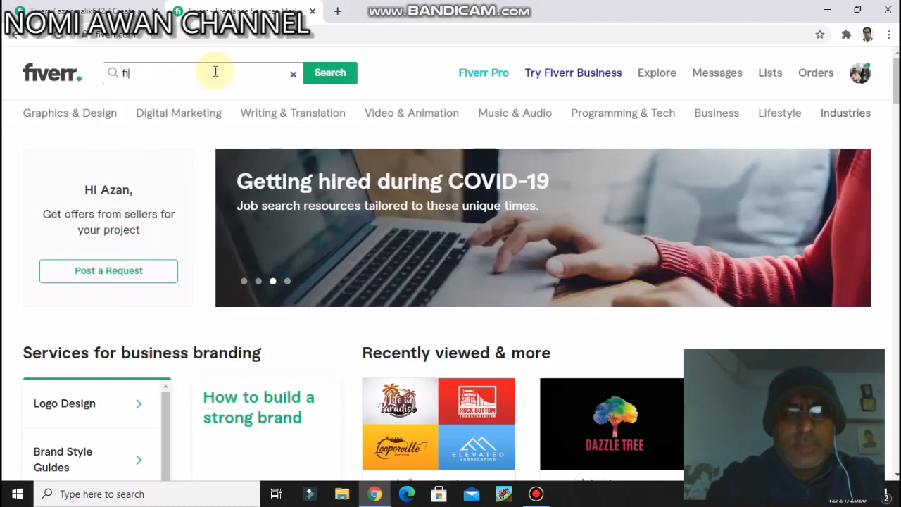
text(logo design)
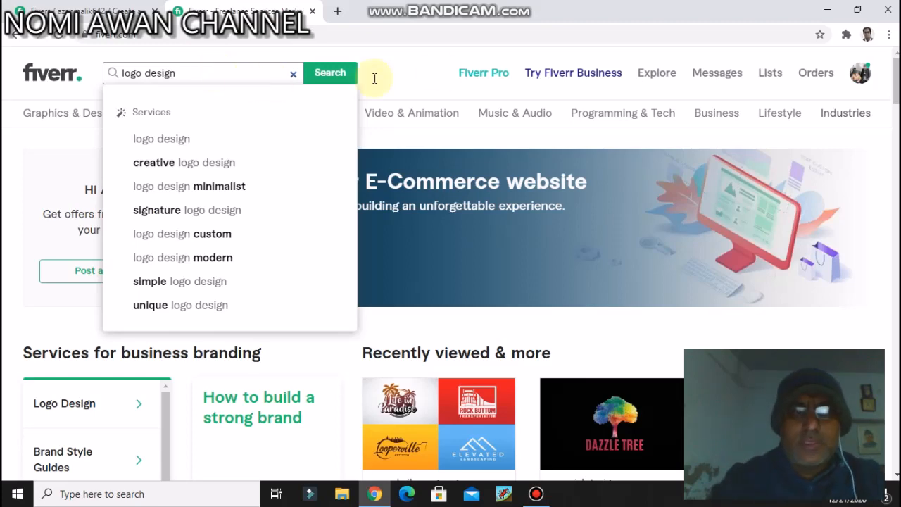
click(329, 73)
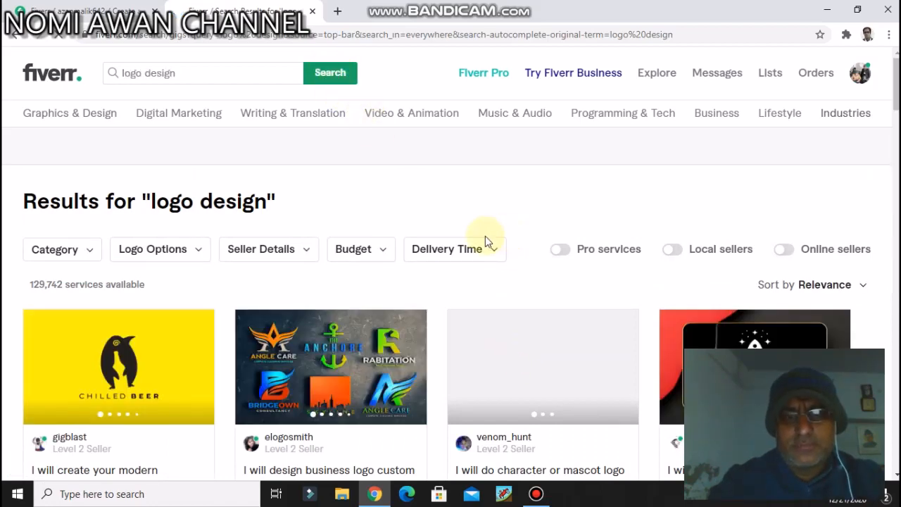
Step: Examine the competing logo design gigs and the number of services available in the search results
scroll(482, 233, down, 4)
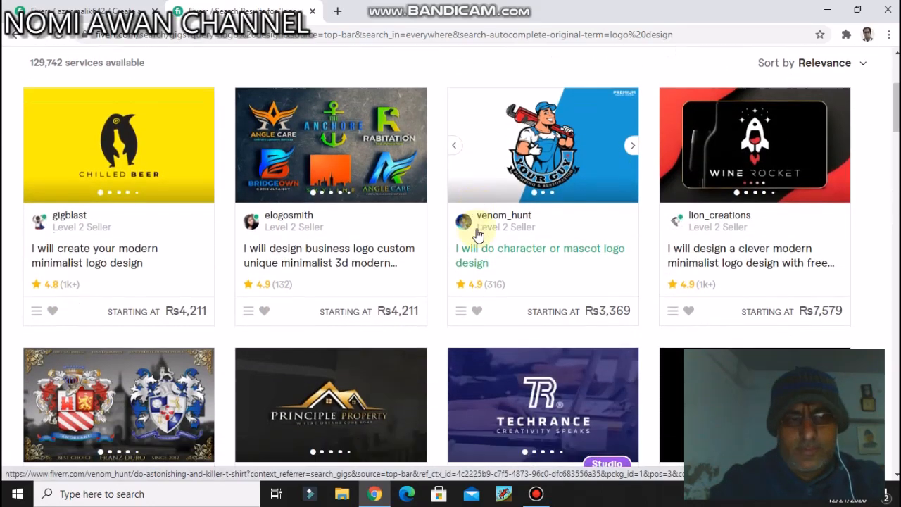
scroll(476, 232, down, 5)
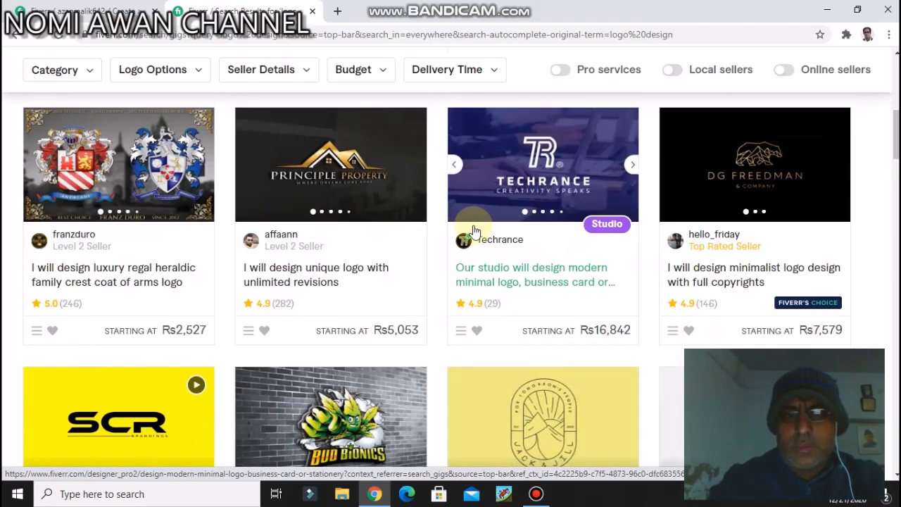
scroll(474, 229, down, 8)
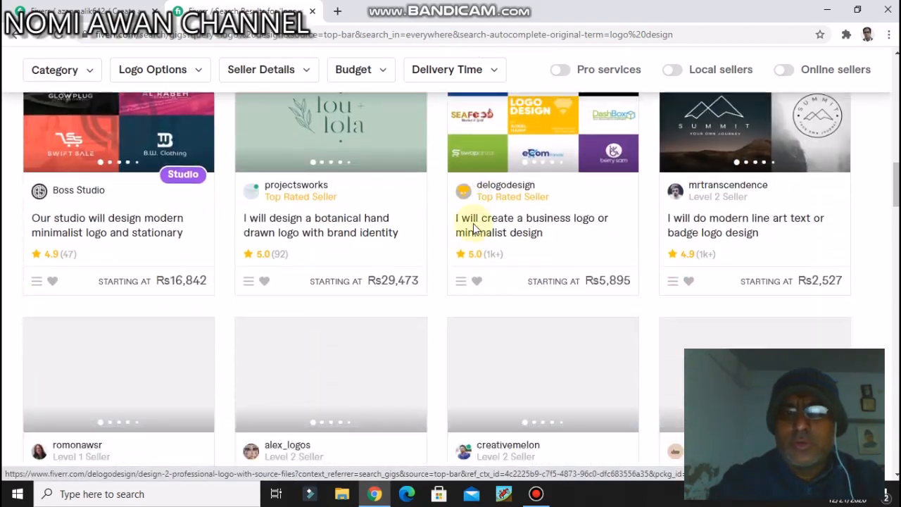
scroll(471, 223, up, 13)
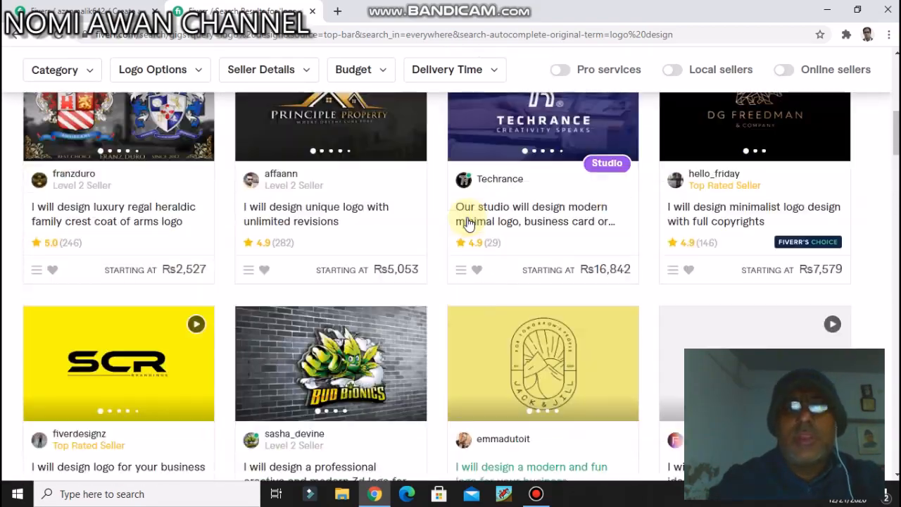
scroll(467, 222, up, 3)
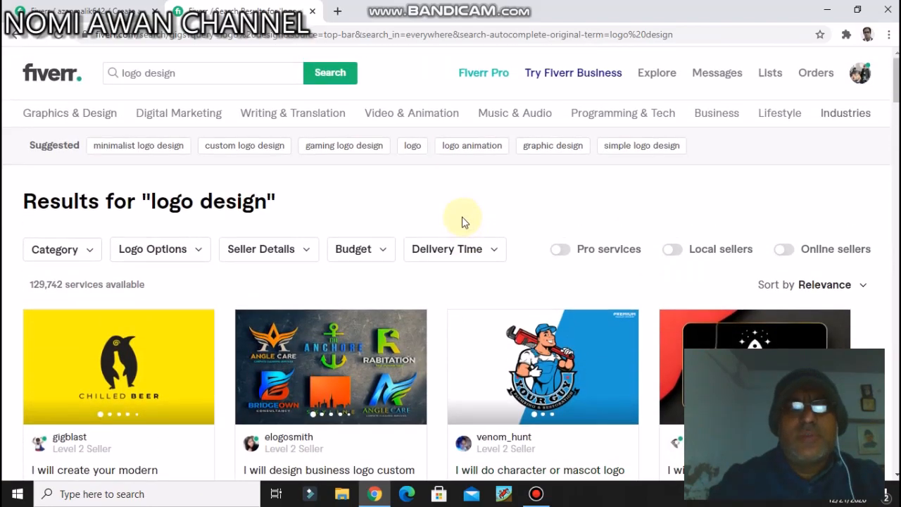
click(30, 286)
drag(30, 287, 173, 292)
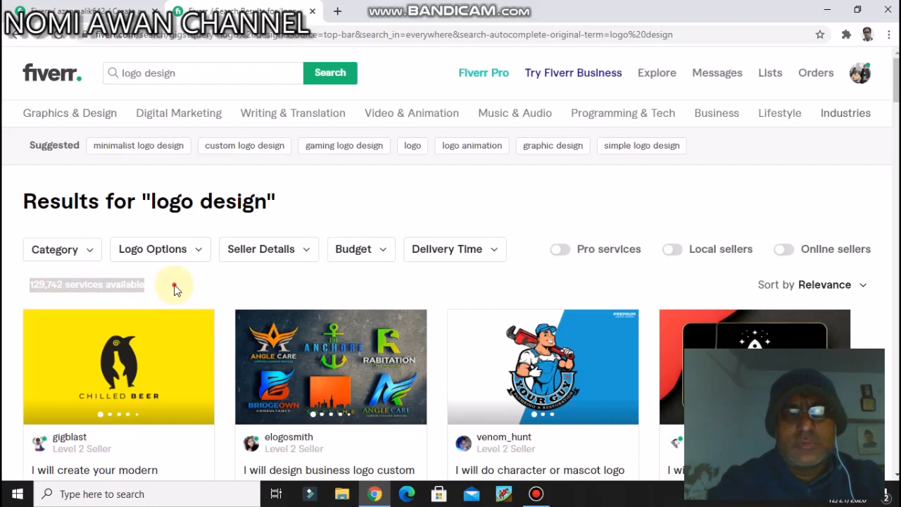
click(176, 290)
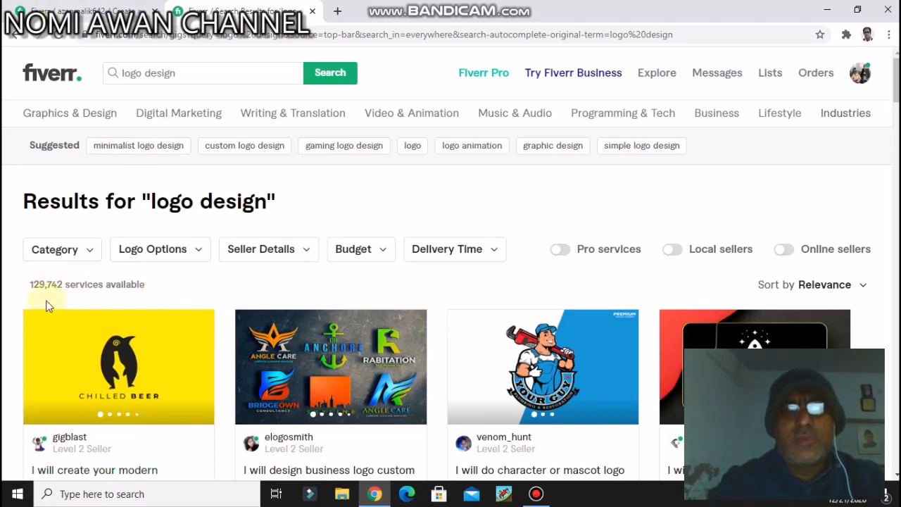
drag(31, 285, 165, 285)
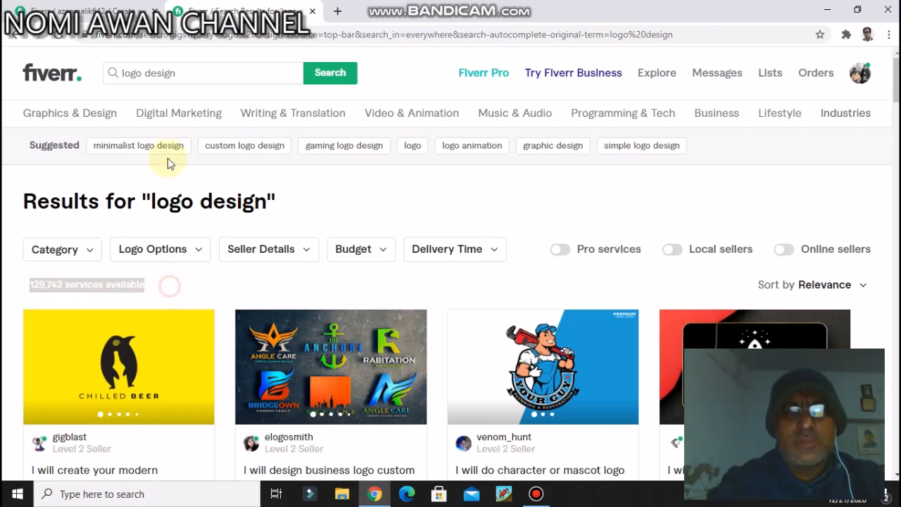
Step: Return to the gig creation form and enter "logo design" in the search tags field
click(78, 11)
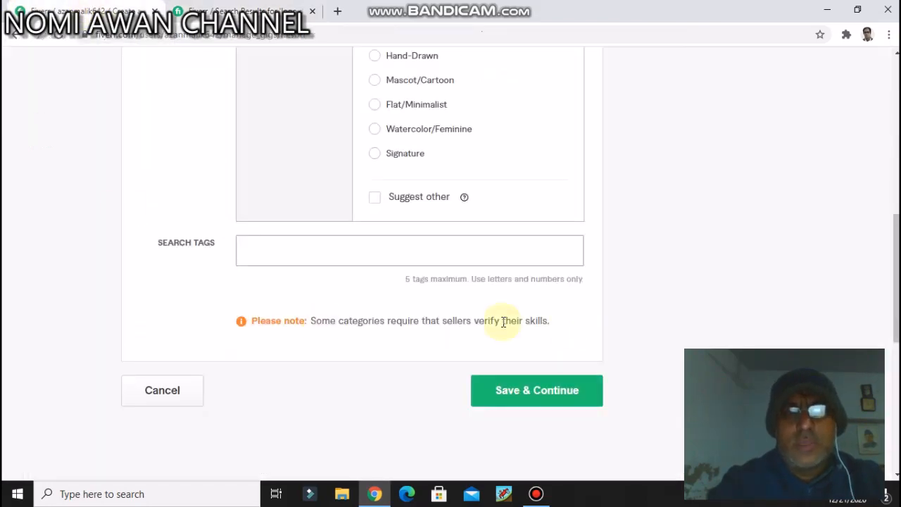
text(logo design)
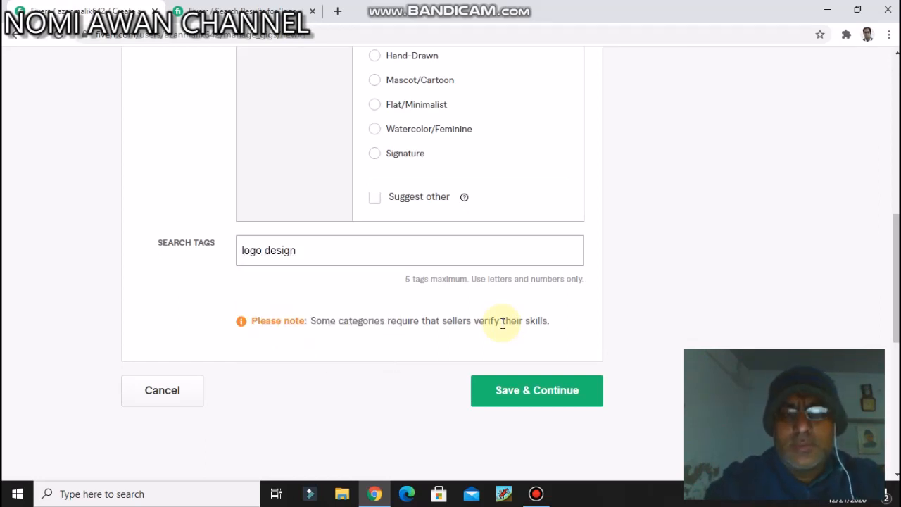
click(440, 308)
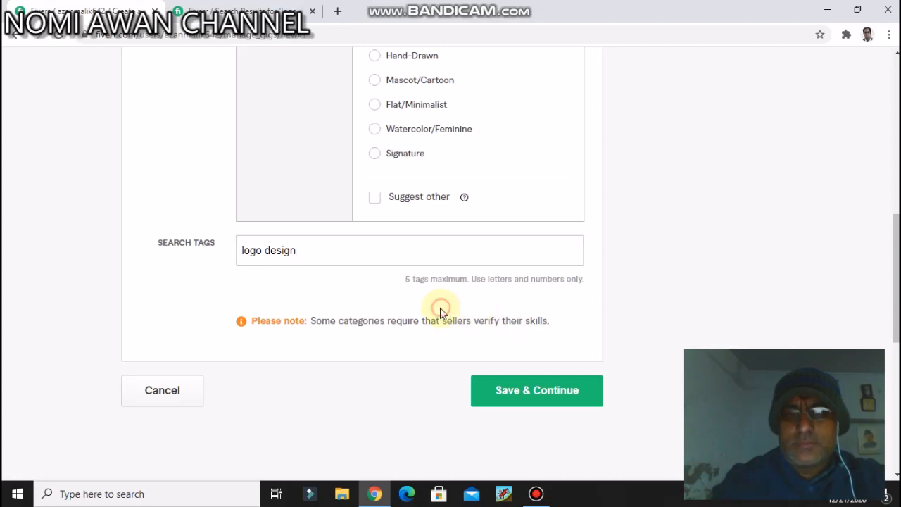
click(370, 257)
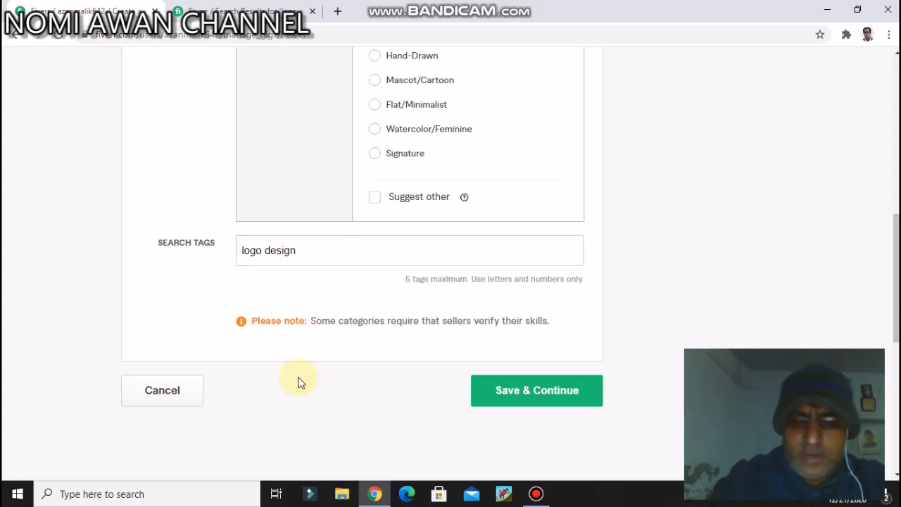
Step: Try to save the gig overview and continue with the "logo design" text in the search tags
scroll(297, 383, down, 5)
scroll(600, 403, up, 1)
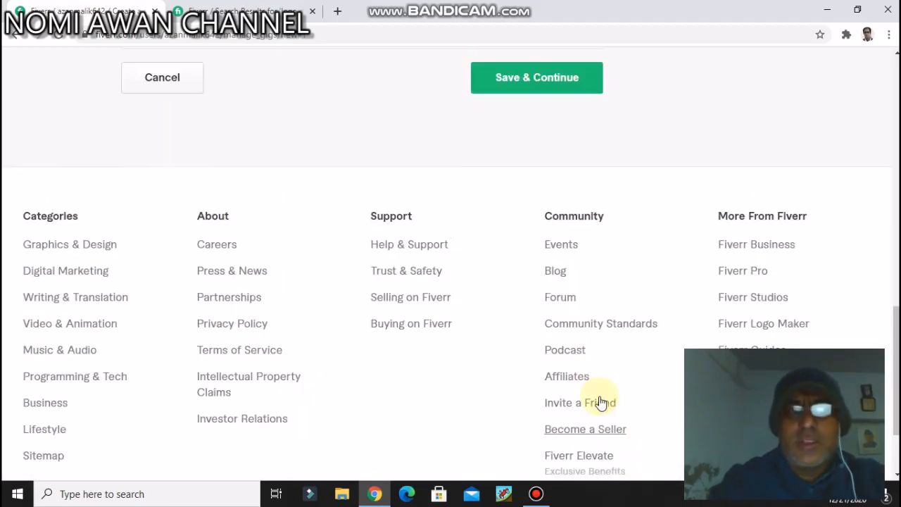
scroll(600, 403, up, 4)
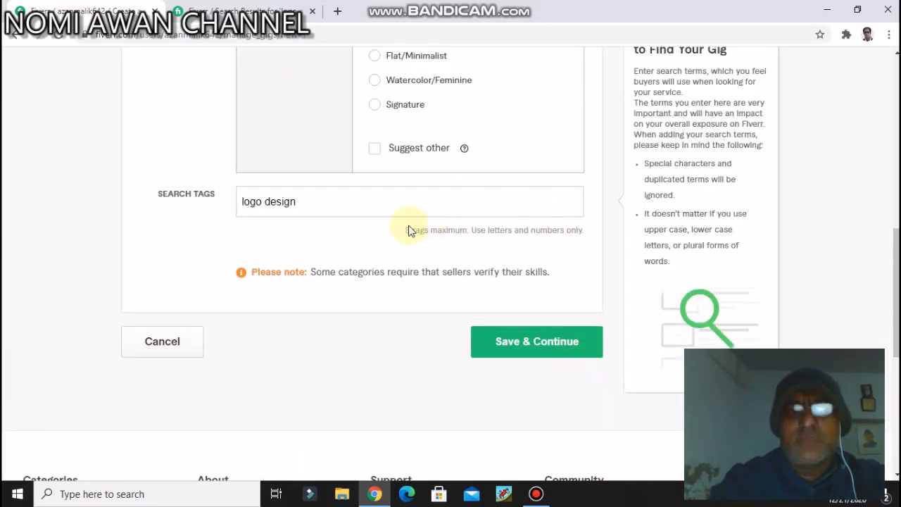
click(404, 207)
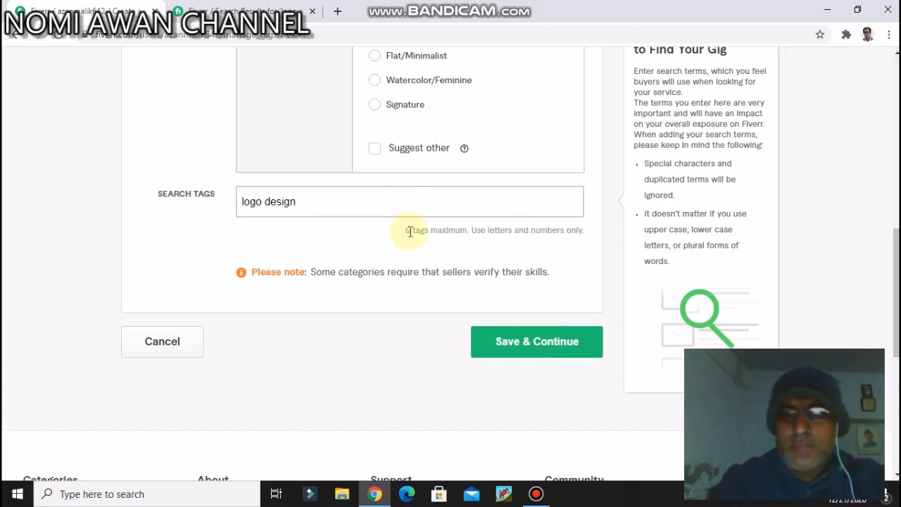
click(529, 342)
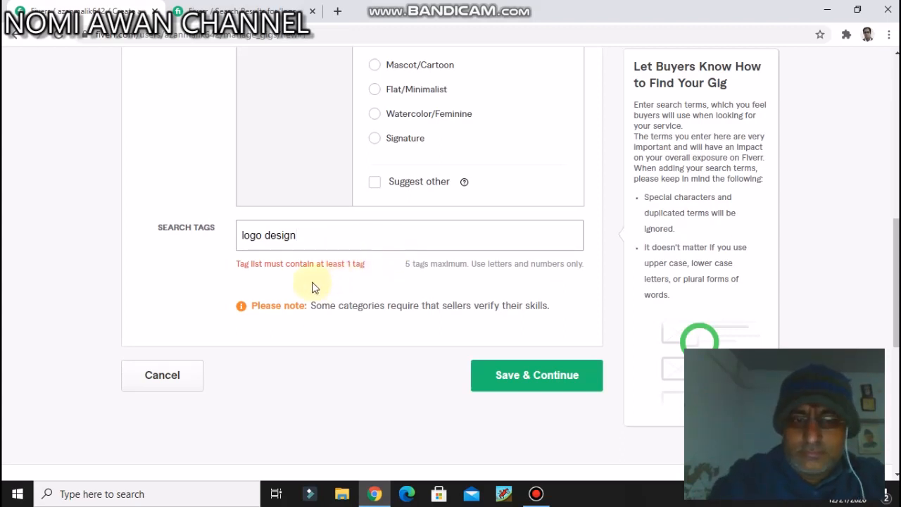
Step: Shorten the search tag text to "logo" and add the suggested tag "create logo"
key(BackSpace)
key(BackSpace)
key(BackSpace)
key(BackSpace)
key(BackSpace)
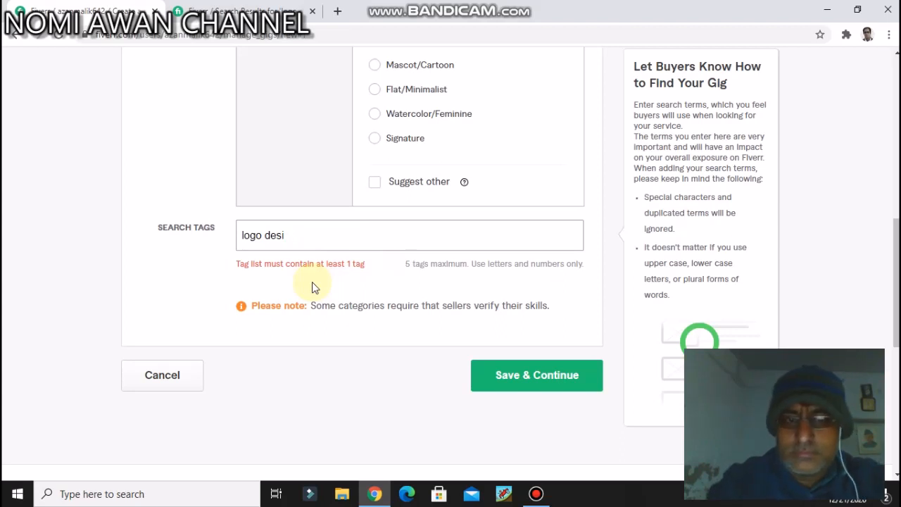
text(sign)
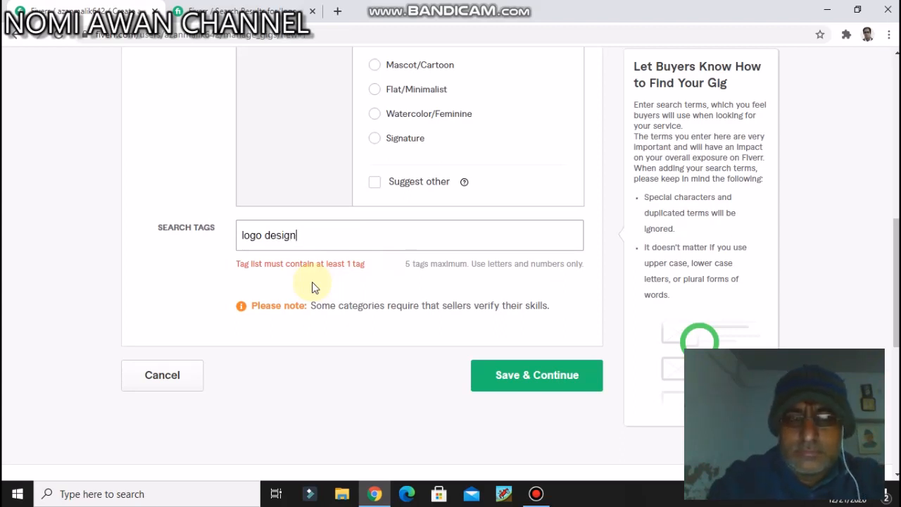
key(BackSpace)
key(BackSpace)
key(BackSpace)
key(BackSpace)
key(BackSpace)
key(BackSpace)
key(BackSpace)
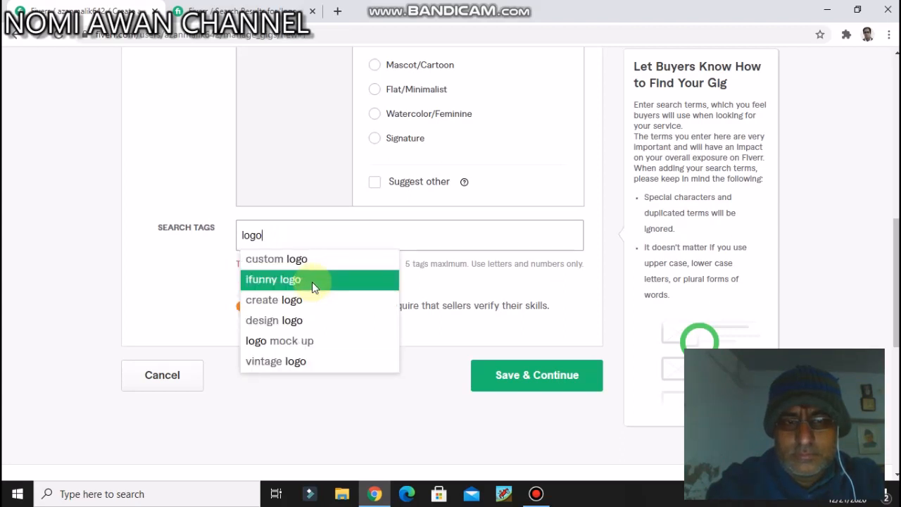
click(282, 302)
Step: Add the suggested tags "custom logo" and "design logo" to the gig's search tags
text(de)
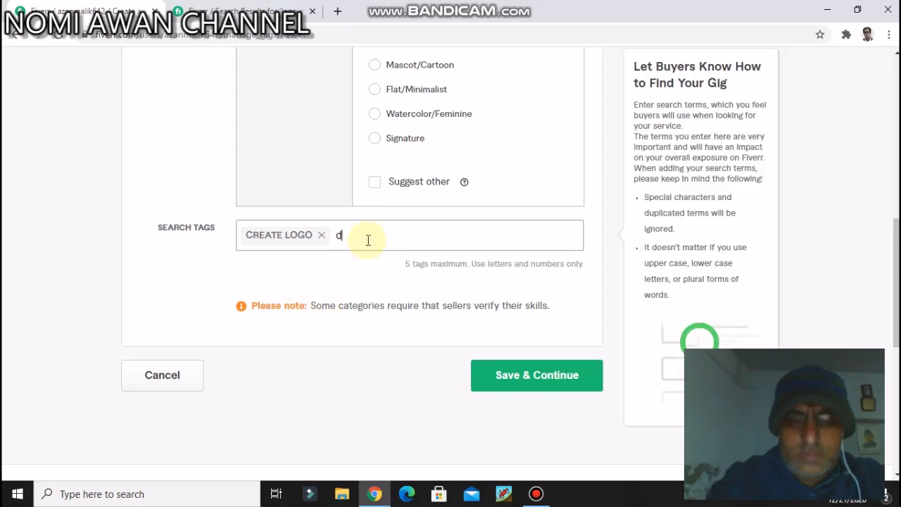
key(BackSpace)
key(BackSpace)
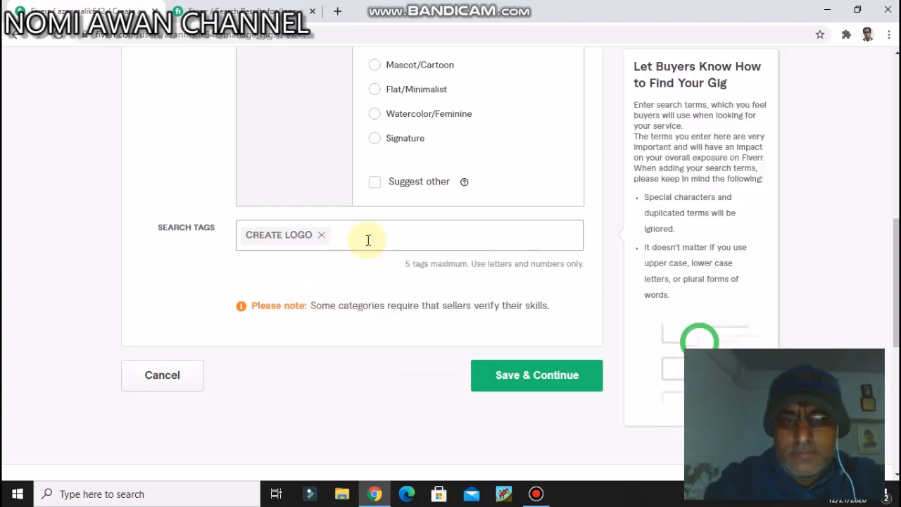
text(logo)
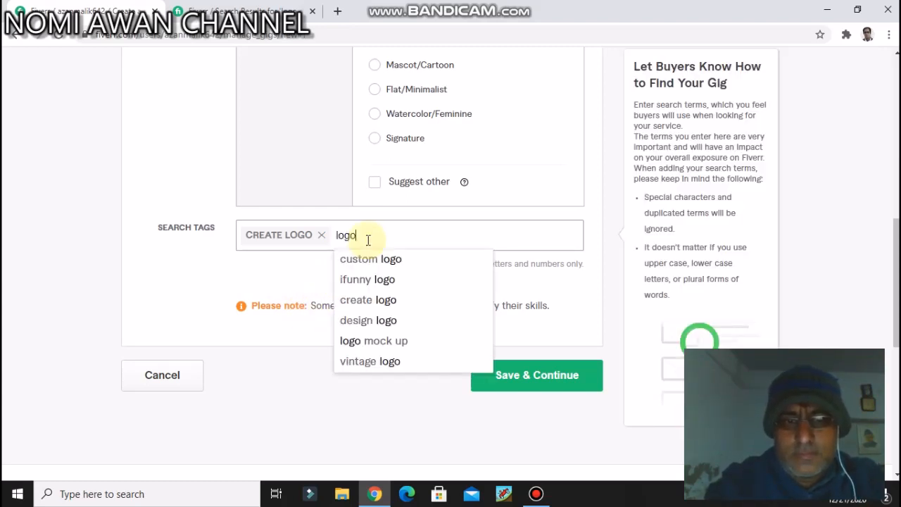
click(383, 263)
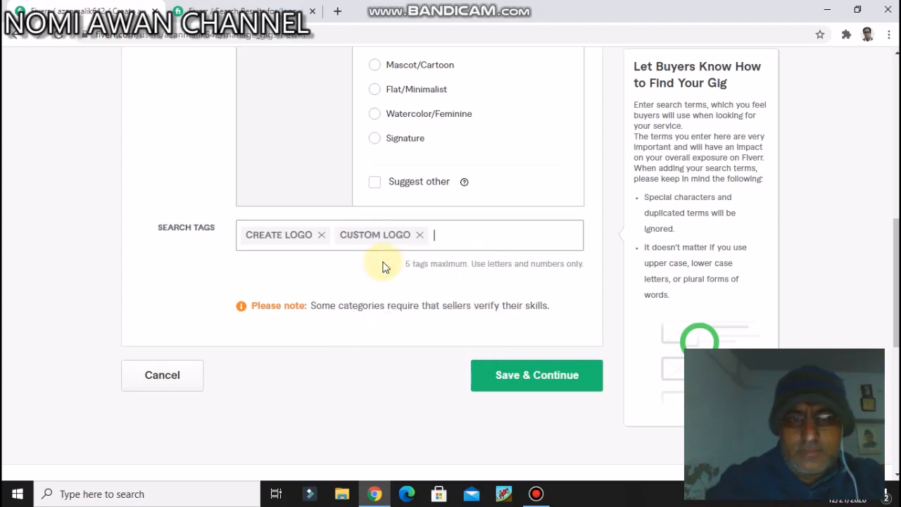
text(logo)
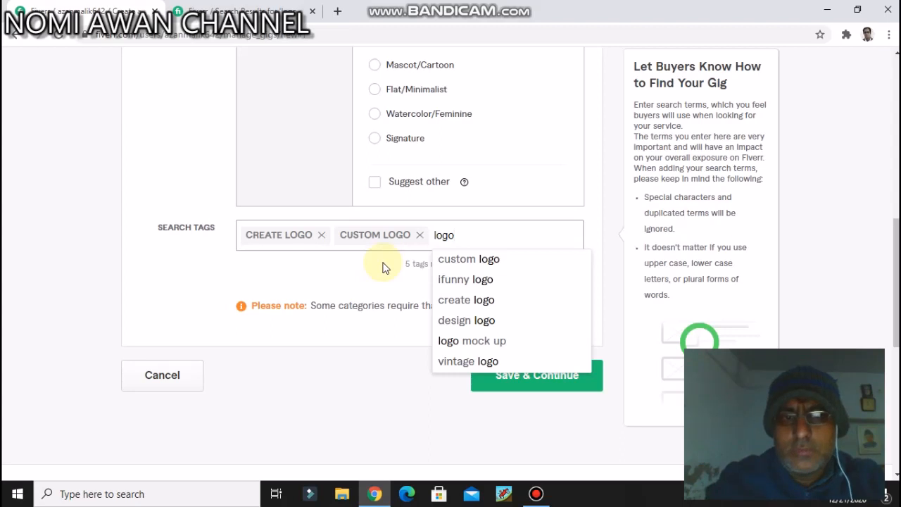
click(465, 325)
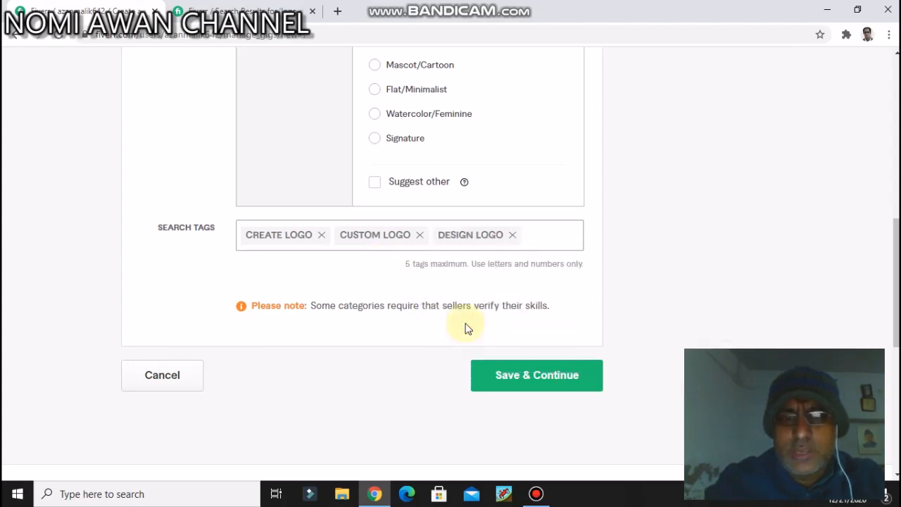
text(logo)
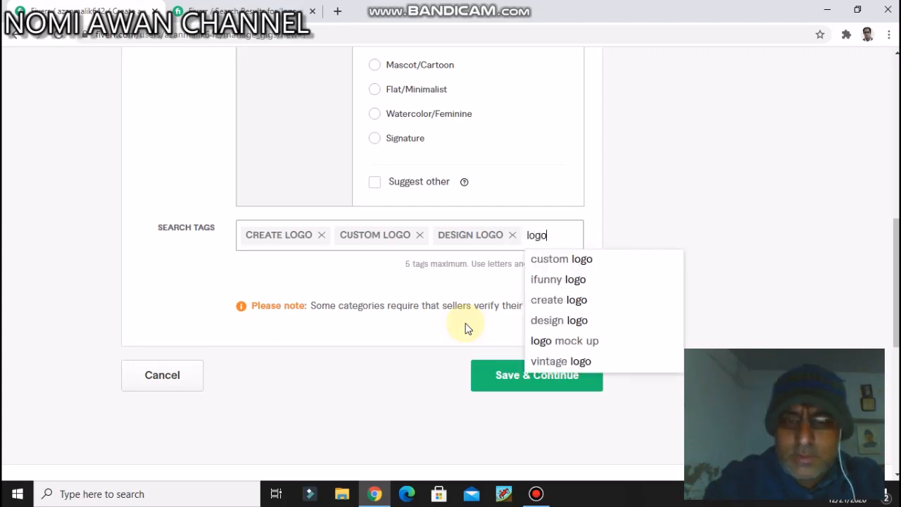
click(578, 326)
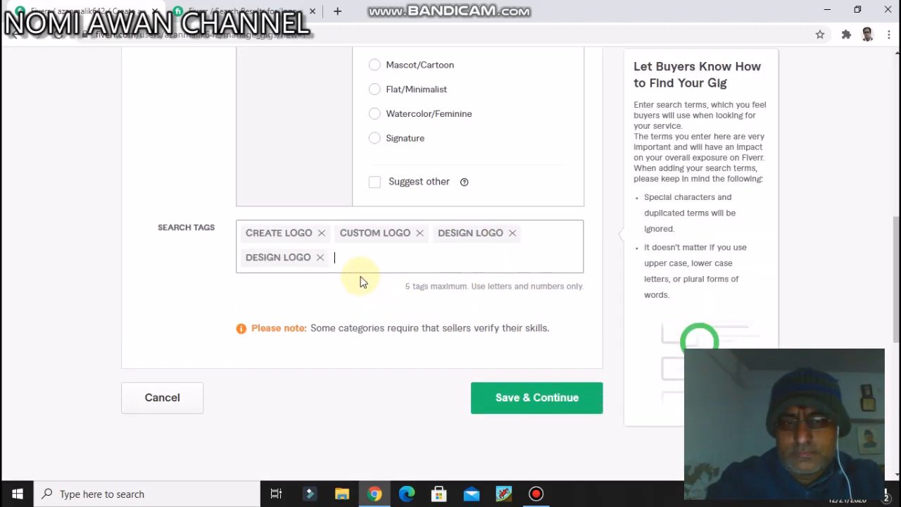
click(320, 257)
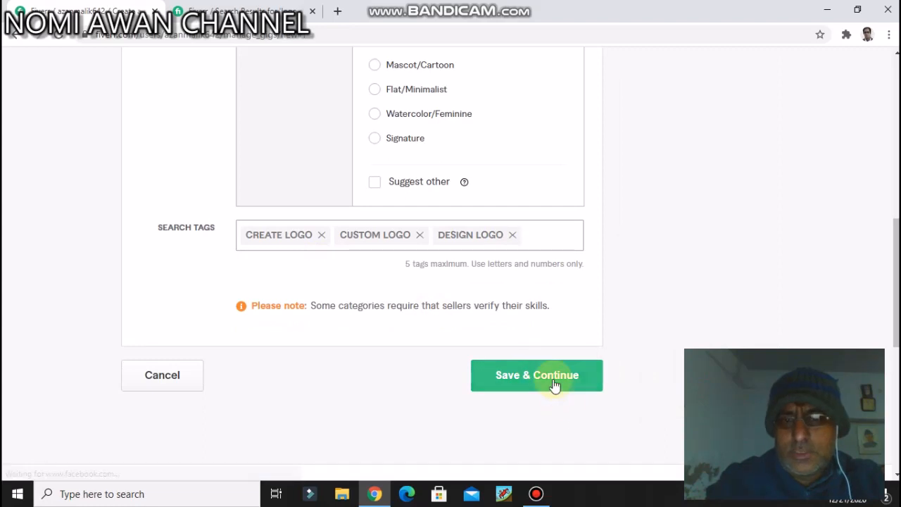
Step: Save the gig overview with its three search tags and continue to the pricing stage
click(549, 381)
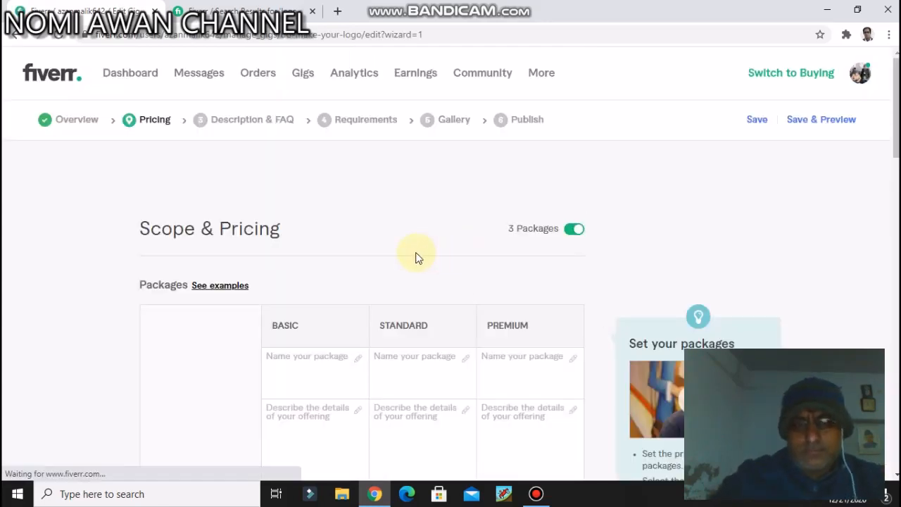
scroll(420, 229, down, 1)
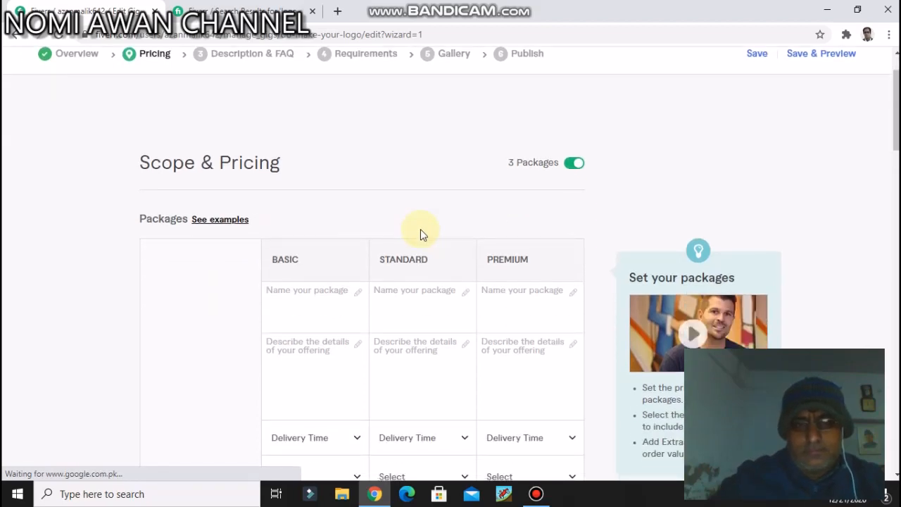
scroll(420, 232, up, 1)
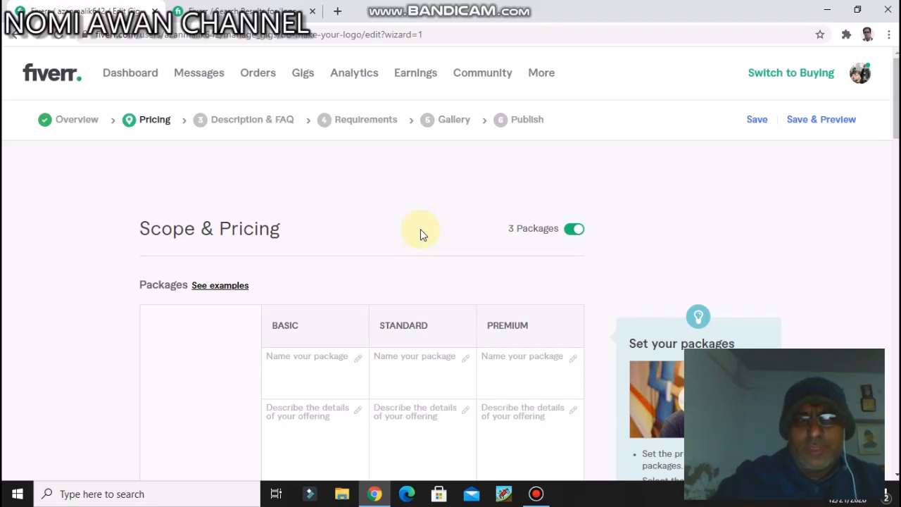
Step: Name the Basic package "BASIC" and describe it as "I will provide a logo of your choice."
scroll(422, 227, down, 2)
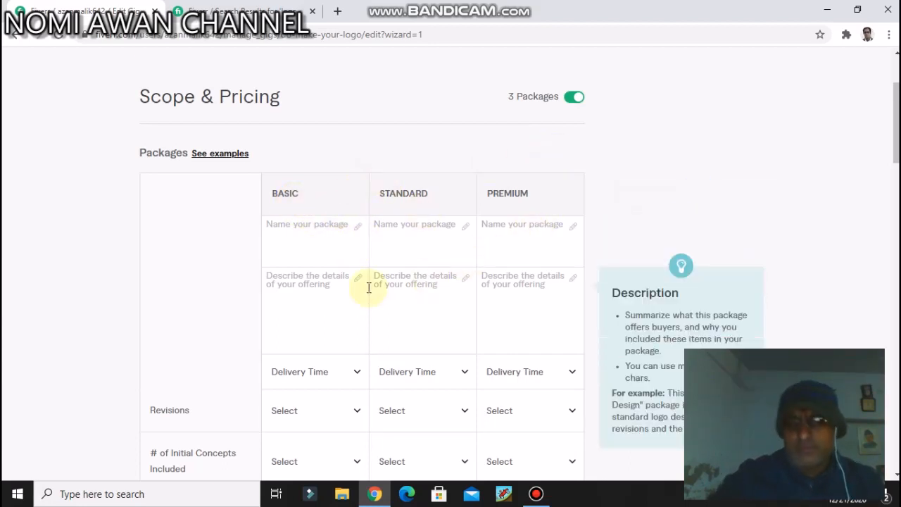
click(307, 233)
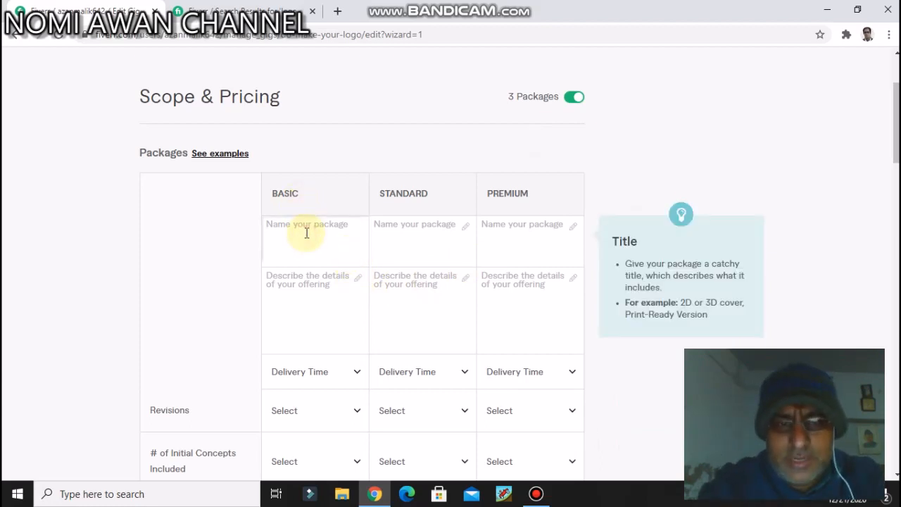
text(BASIC)
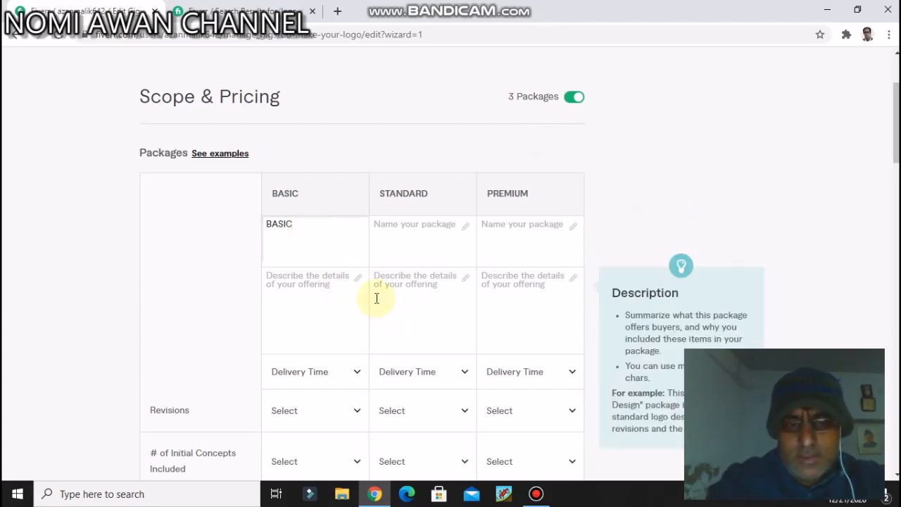
click(322, 285)
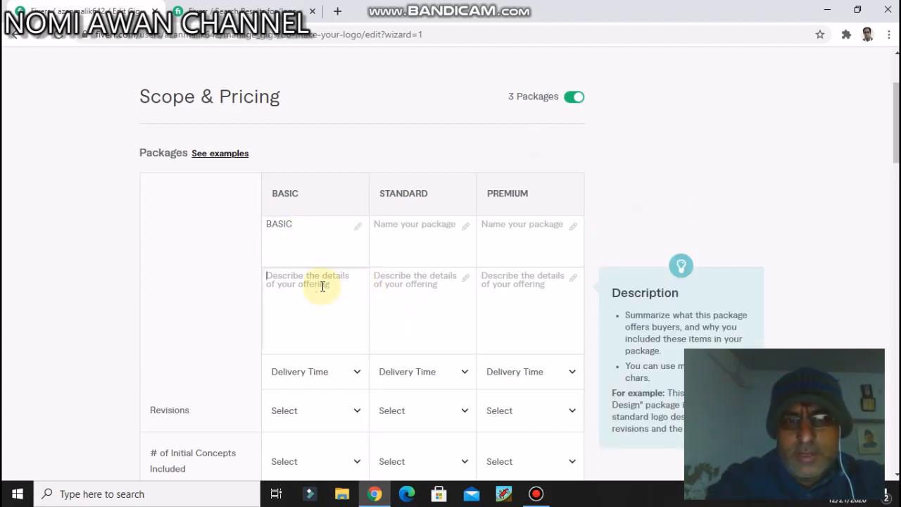
text(I)
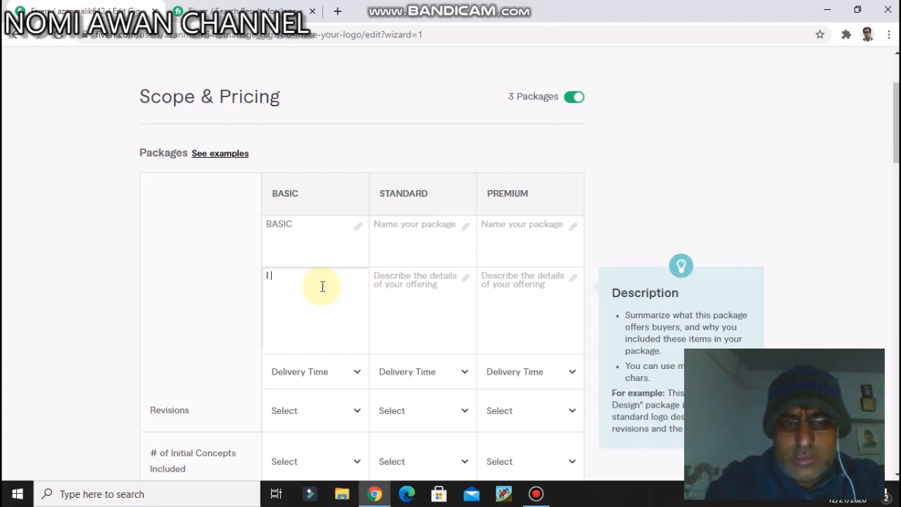
text( Jwill provie)
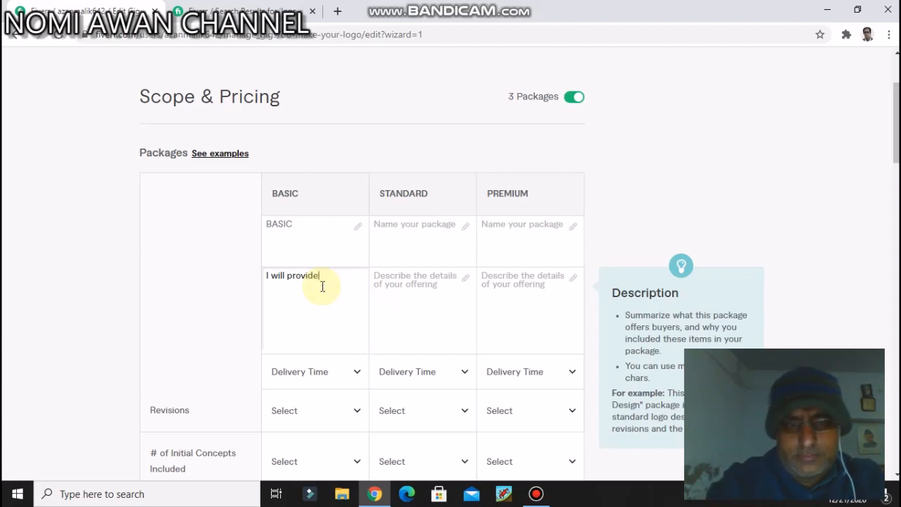
text( a)
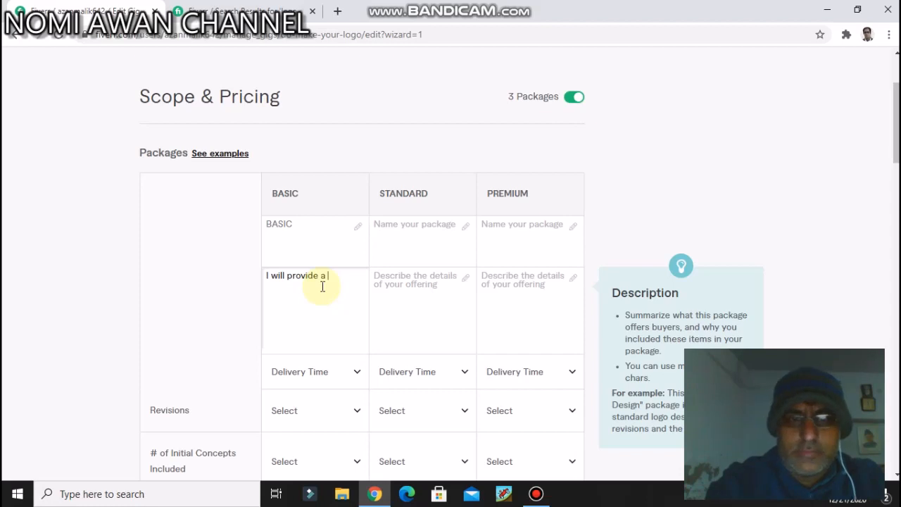
text(logo of your choice)
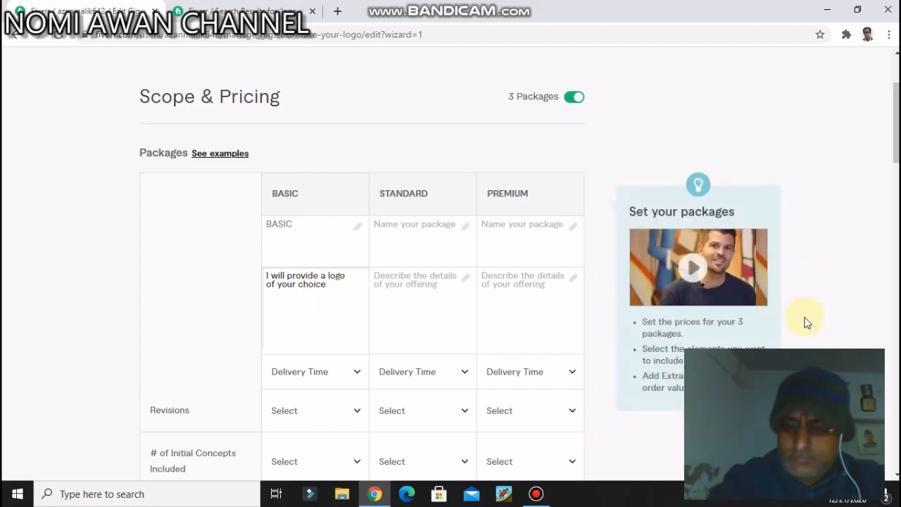
text(.)
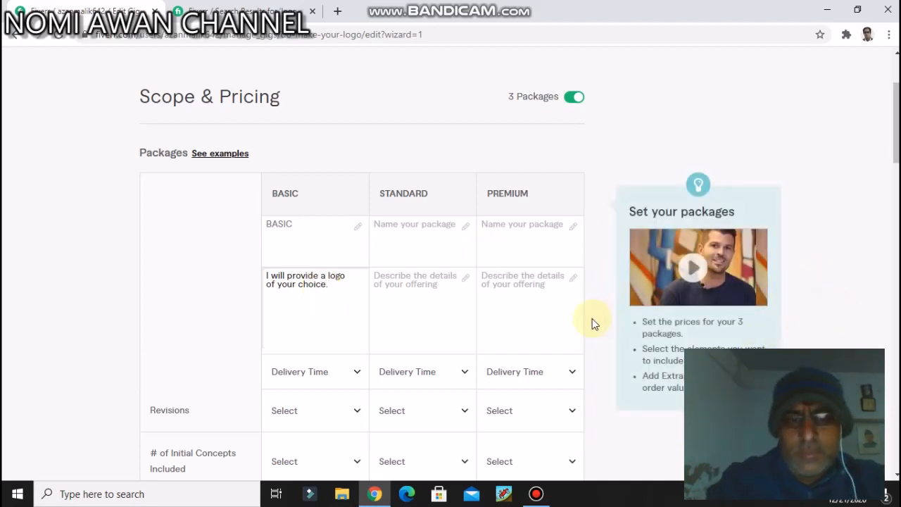
Step: Set the Basic package to 3 days delivery with 2 revisions
scroll(592, 318, down, 2)
click(357, 243)
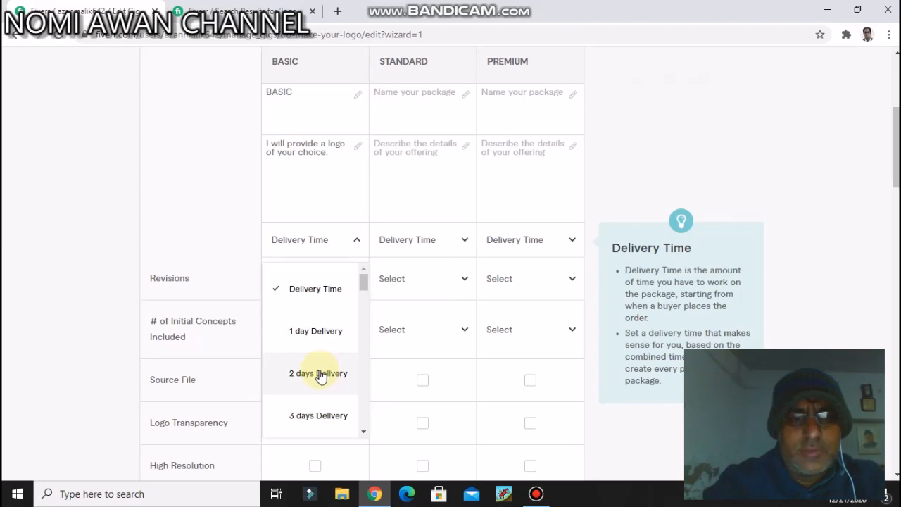
click(325, 417)
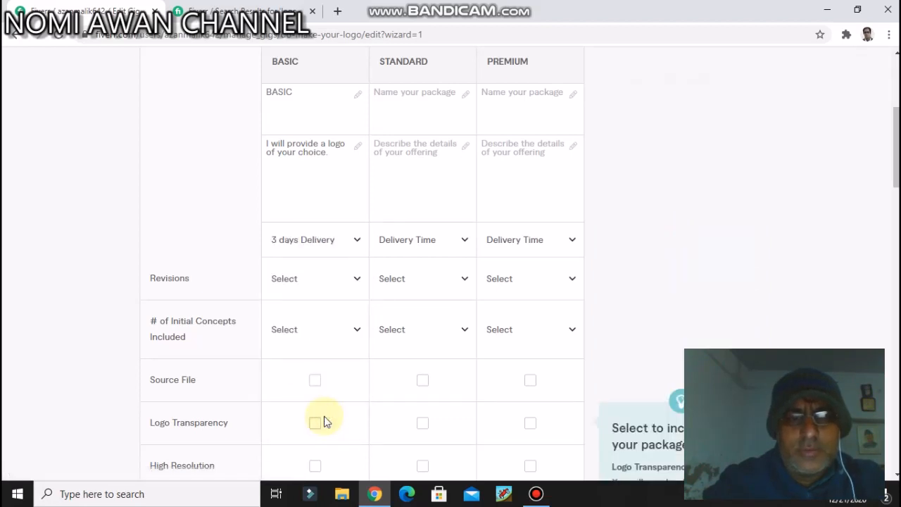
click(354, 279)
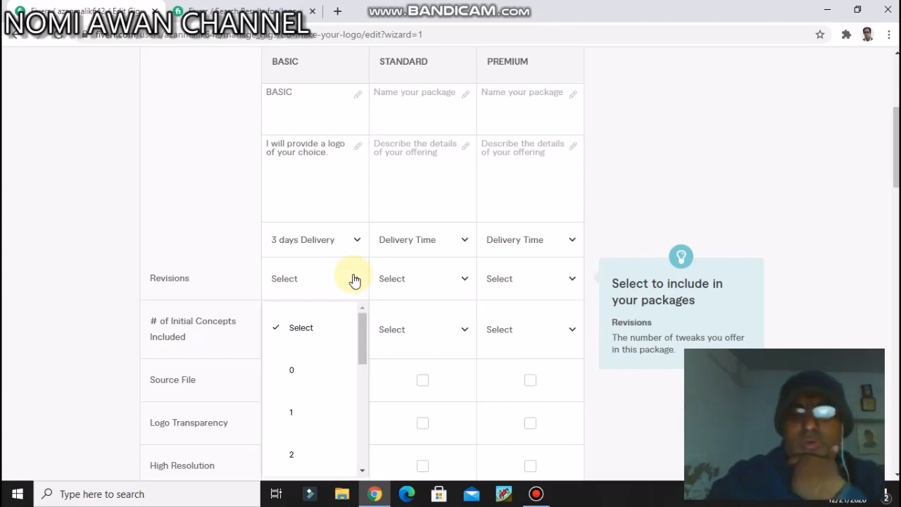
scroll(286, 391, down, 2)
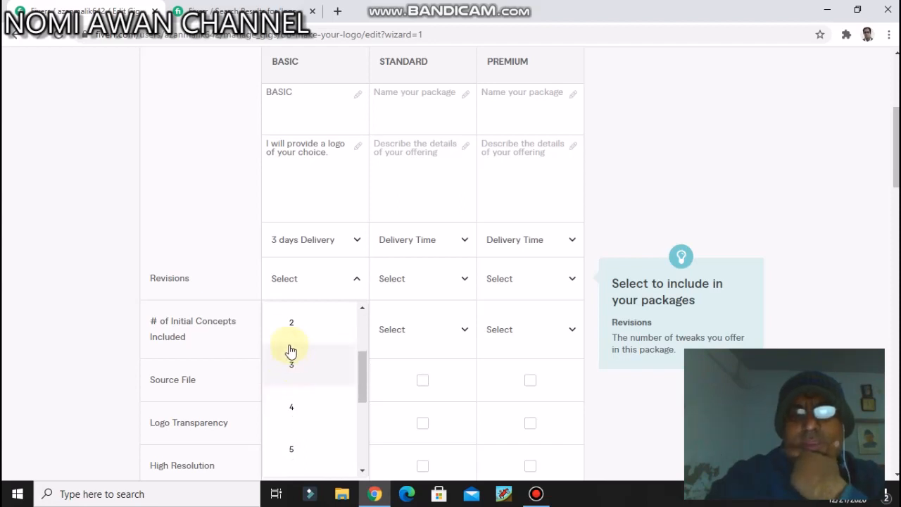
click(300, 325)
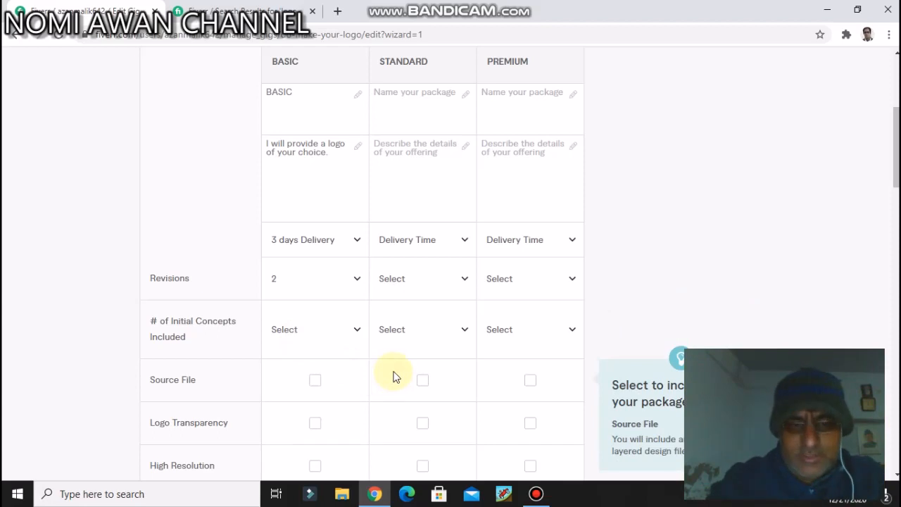
Step: Include Logo Transparency in the Basic package, leaving the number of initial concepts unselected
click(354, 329)
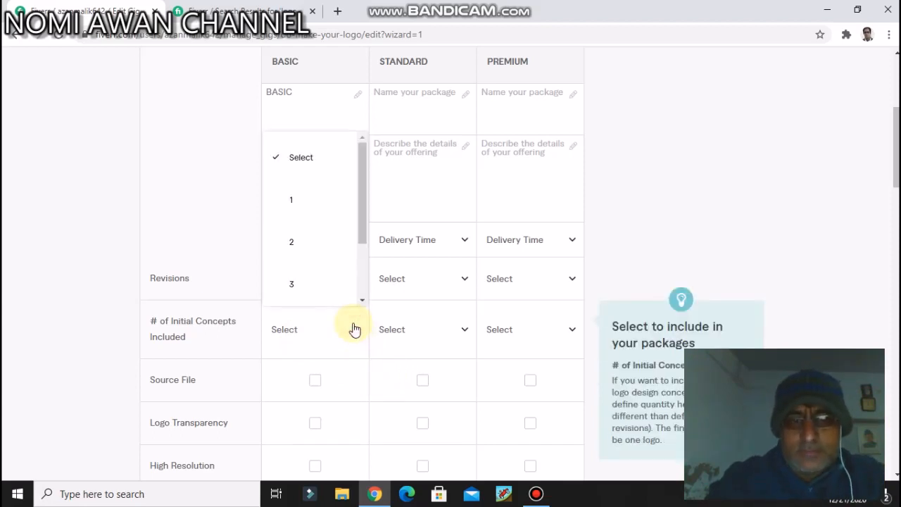
scroll(354, 329, down, 3)
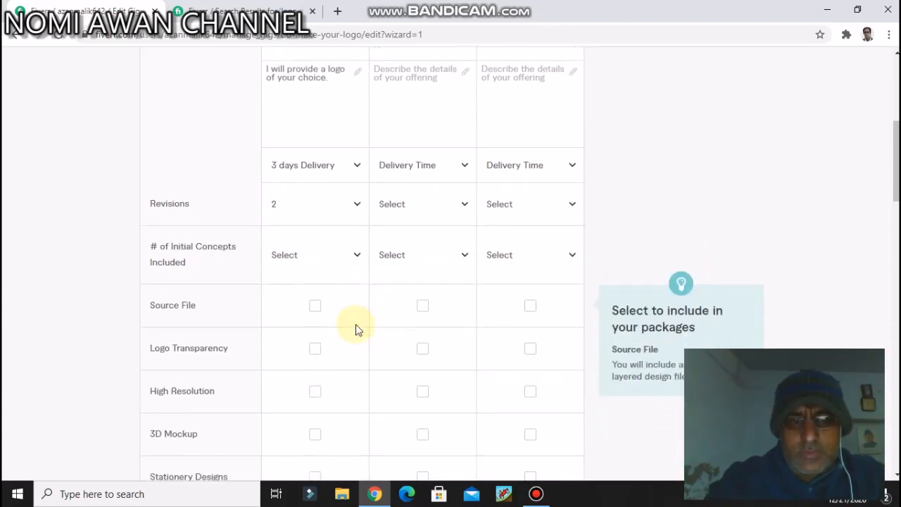
scroll(355, 329, down, 3)
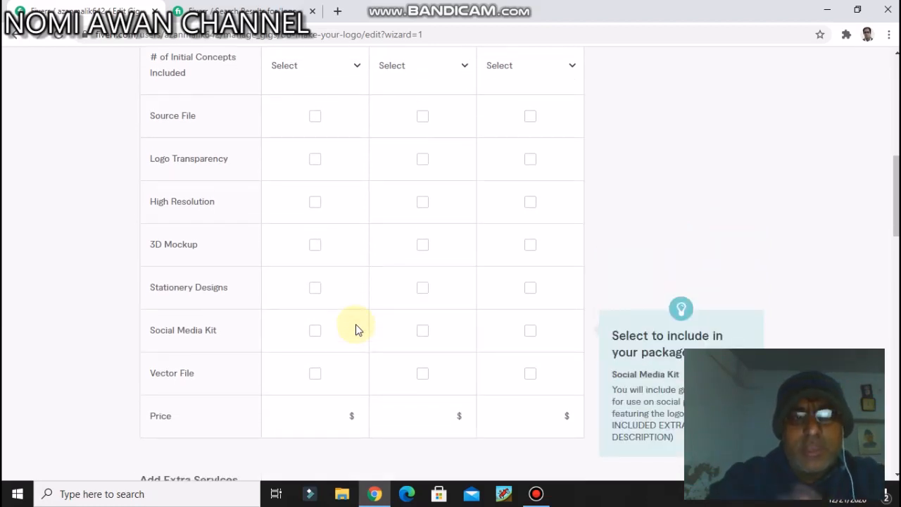
scroll(355, 329, down, 1)
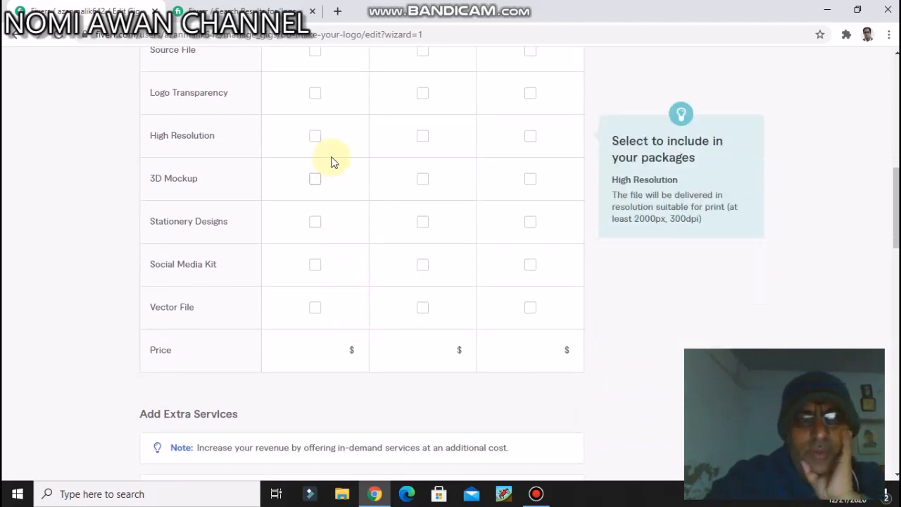
scroll(334, 162, up, 1)
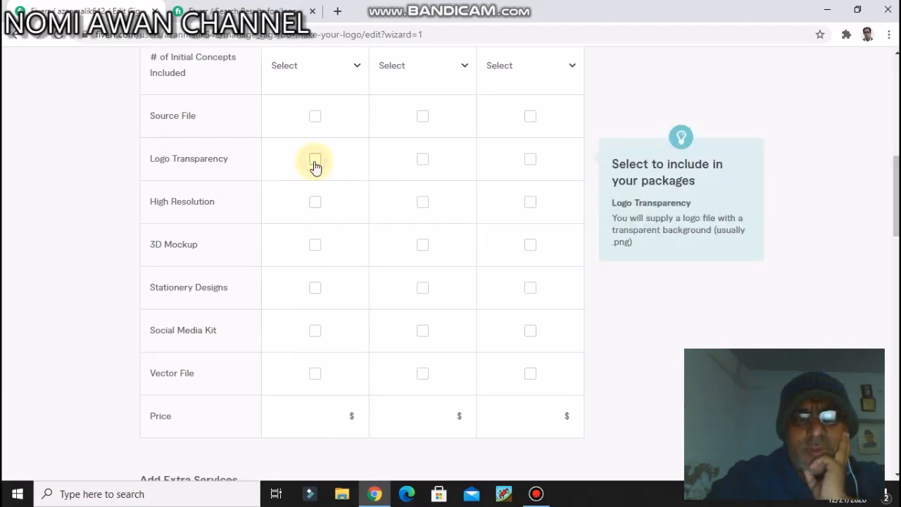
click(314, 166)
Step: Set the Basic package's price to $5
scroll(366, 213, down, 4)
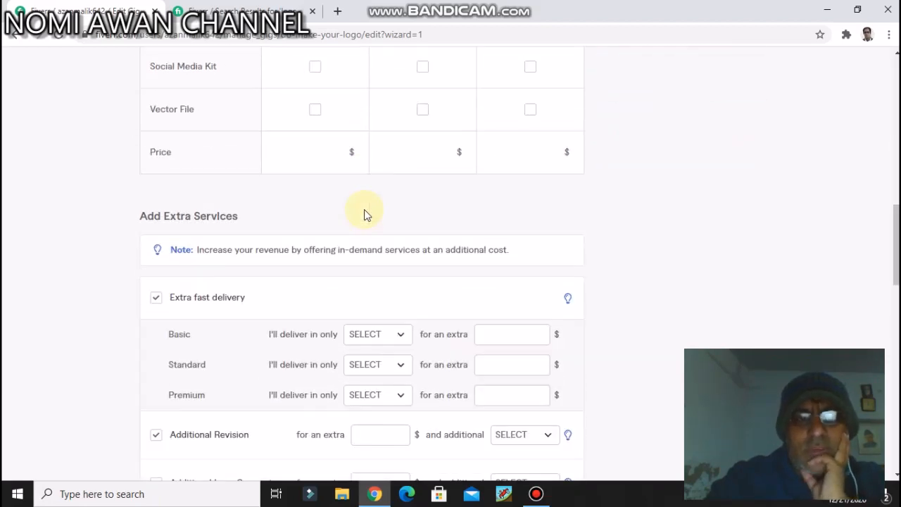
click(302, 159)
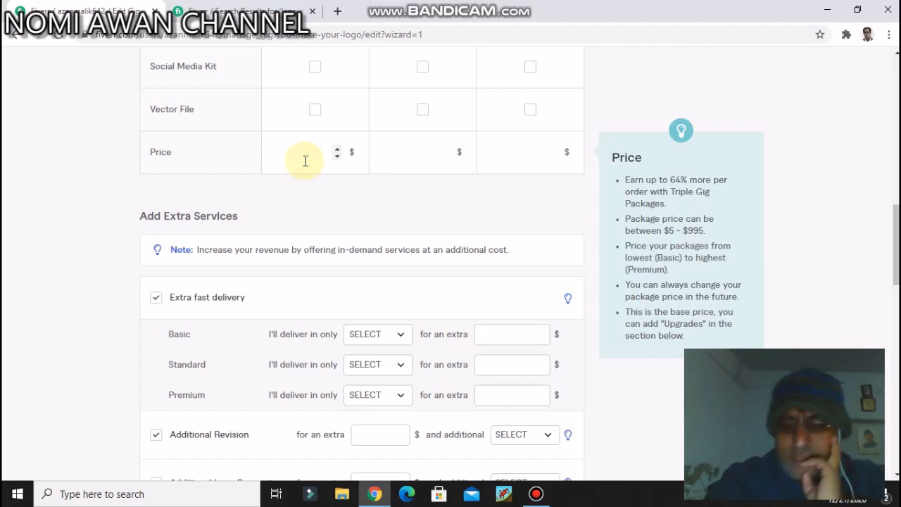
text(5)
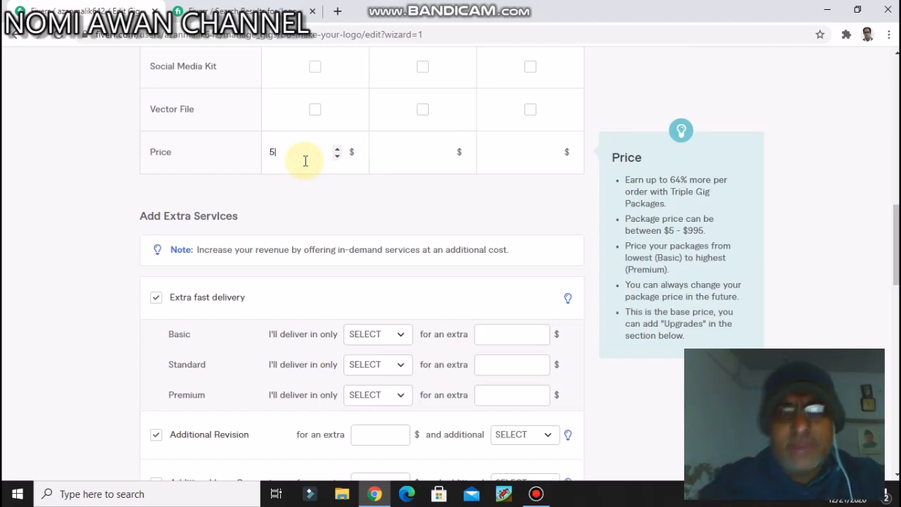
click(323, 188)
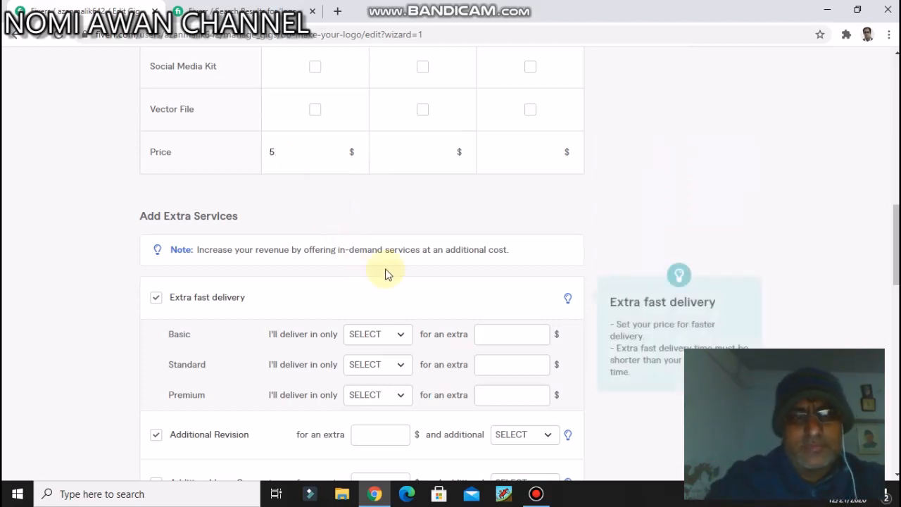
Step: Name the Standard package "standard"
scroll(387, 247, up, 5)
scroll(384, 248, up, 5)
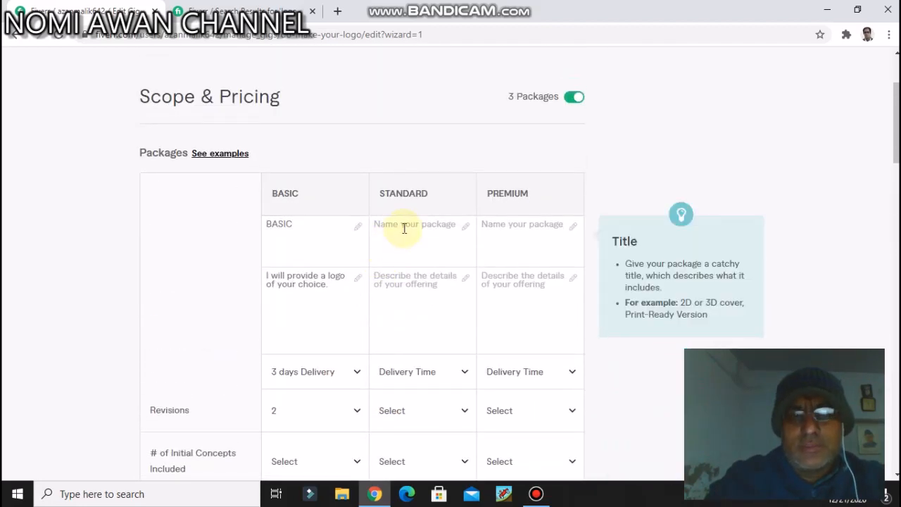
click(404, 228)
text(stan)
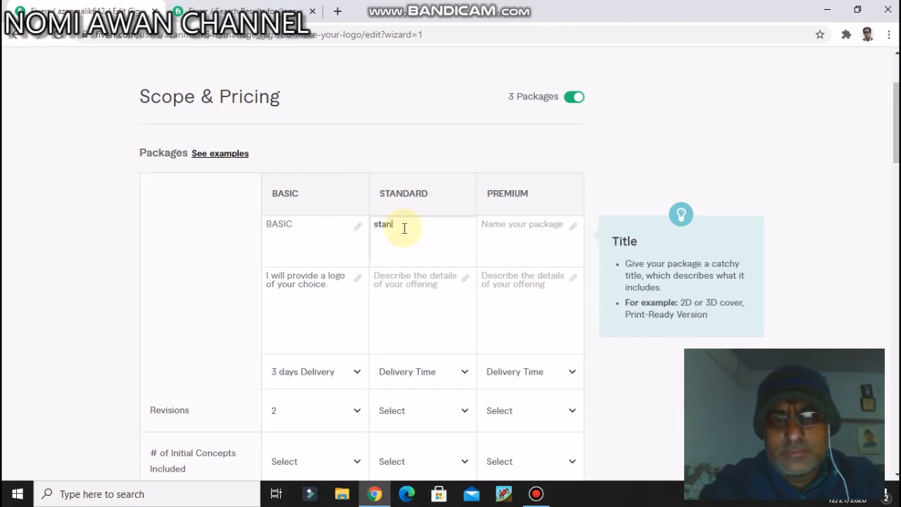
text(dard)
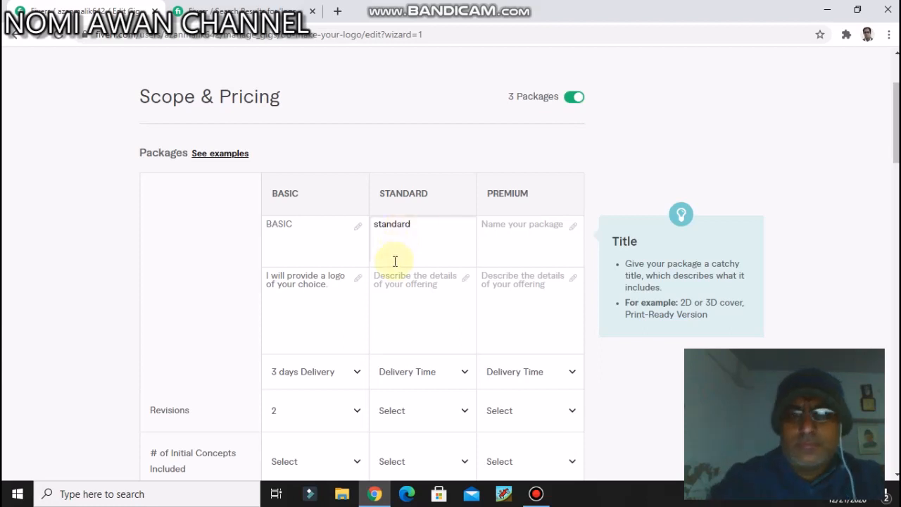
Step: Describe the Standard package's offering as "i will provide 2 logos"
click(431, 303)
scroll(431, 303, down, 2)
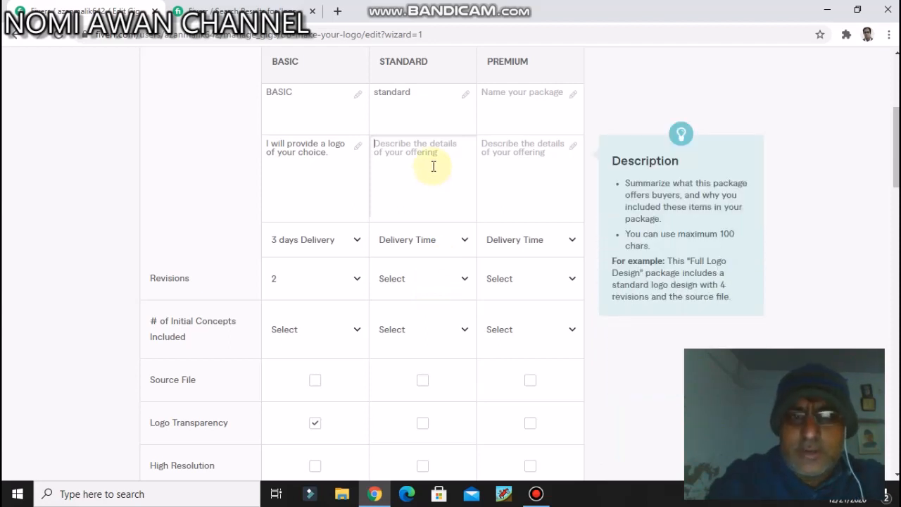
text(i will provide)
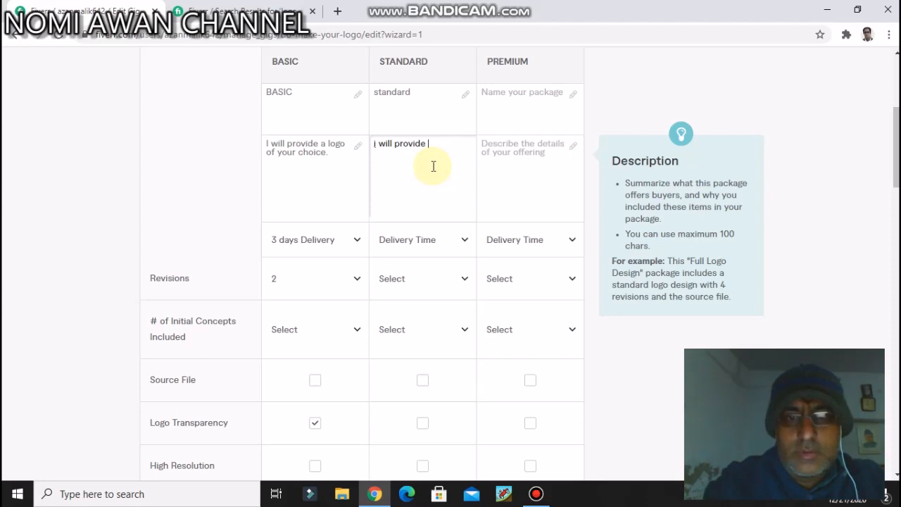
text( 2 logos)
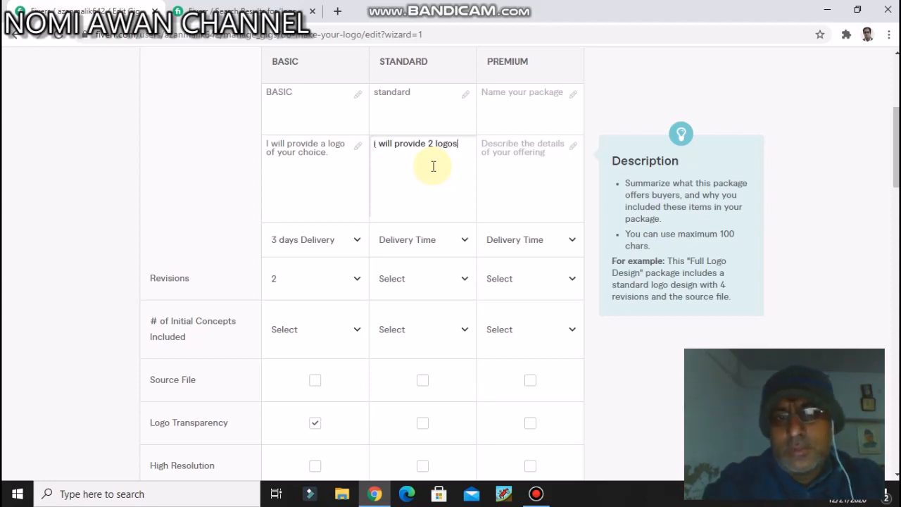
Step: Set the Standard package to 3 days delivery with 2 revisions
click(456, 242)
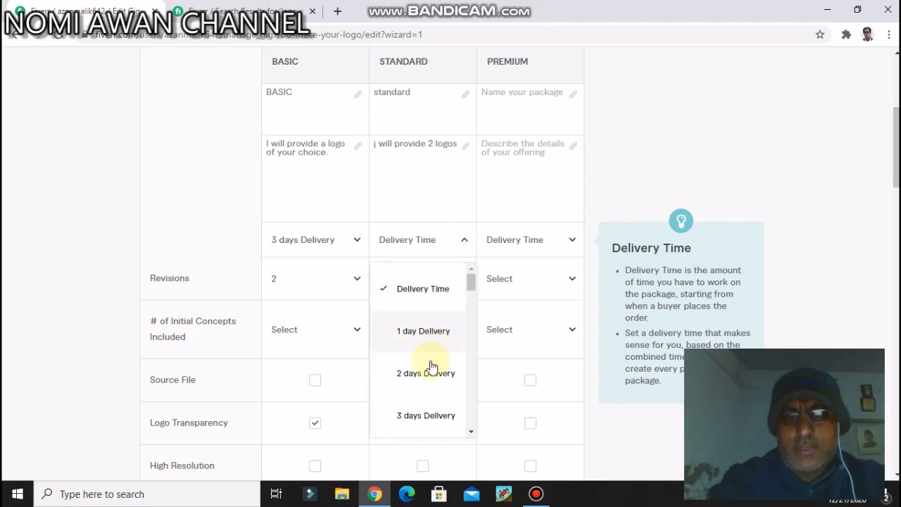
click(417, 417)
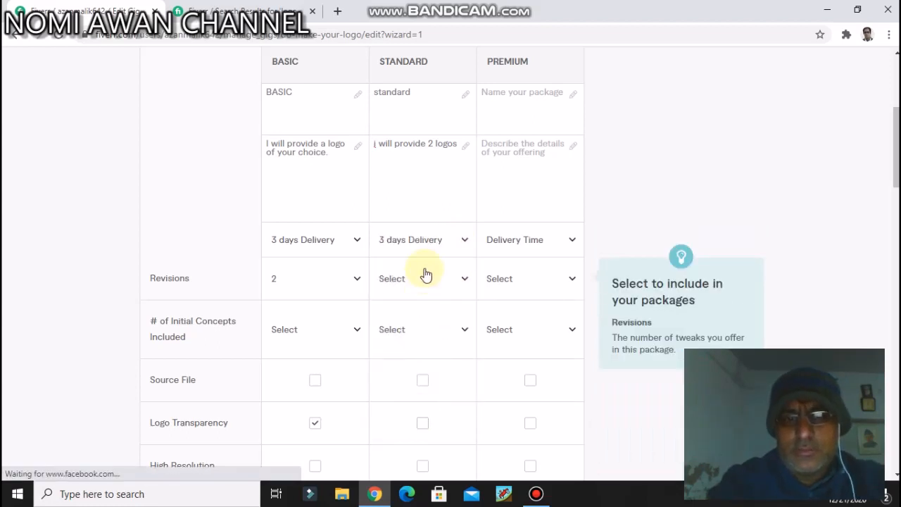
click(424, 278)
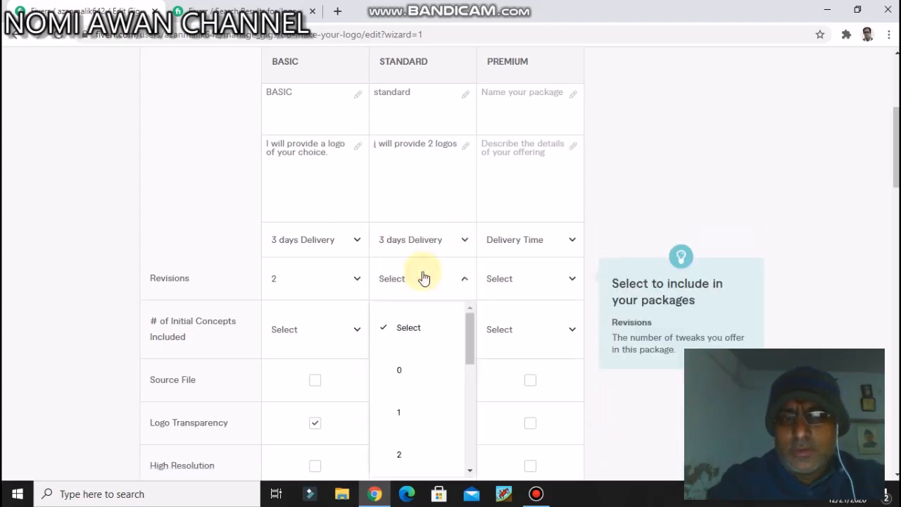
click(412, 453)
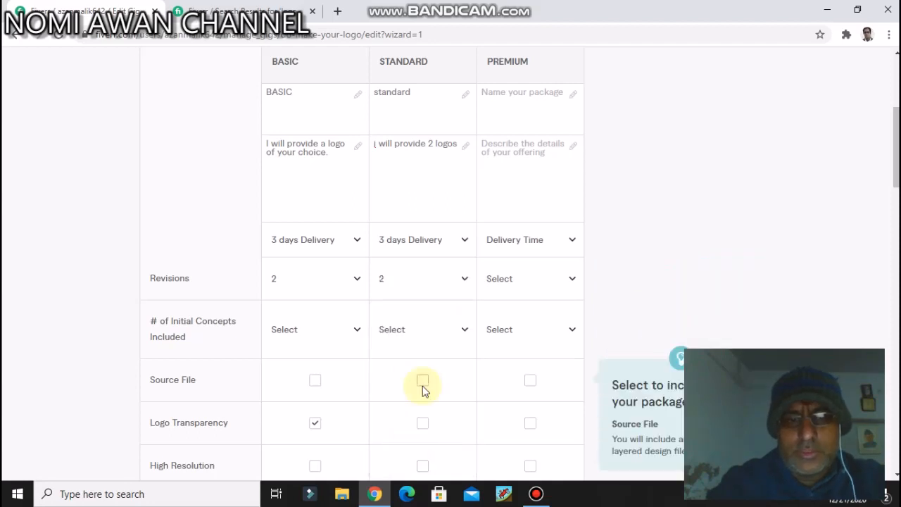
Step: Include Logo Transparency in the Standard package and set its price to $10
scroll(422, 390, down, 5)
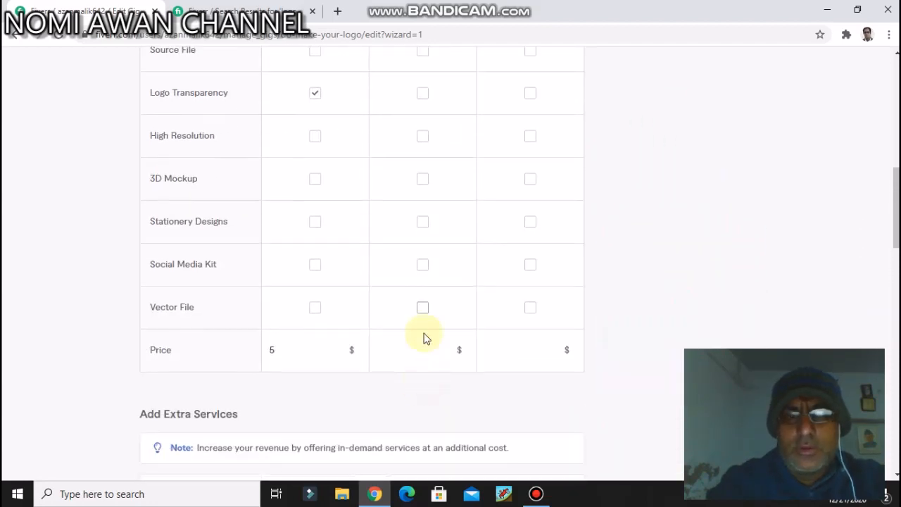
click(423, 93)
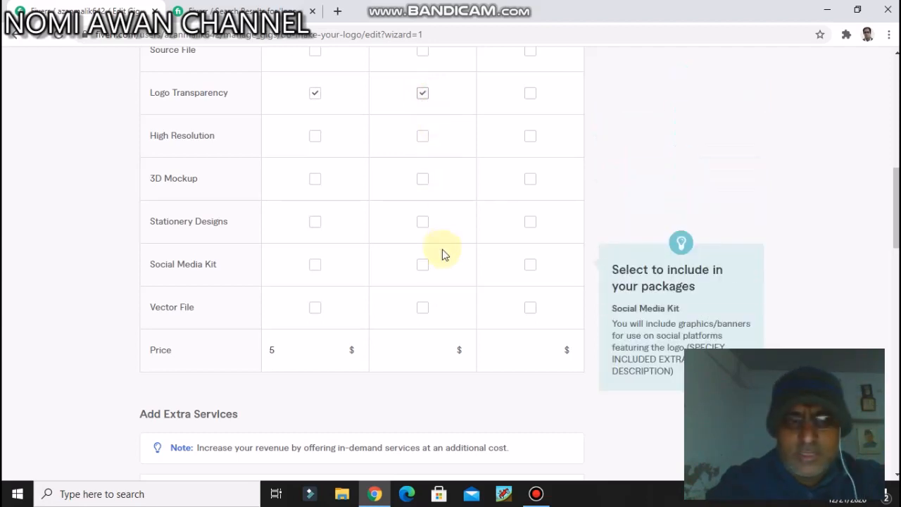
scroll(443, 255, down, 1)
scroll(443, 254, down, 2)
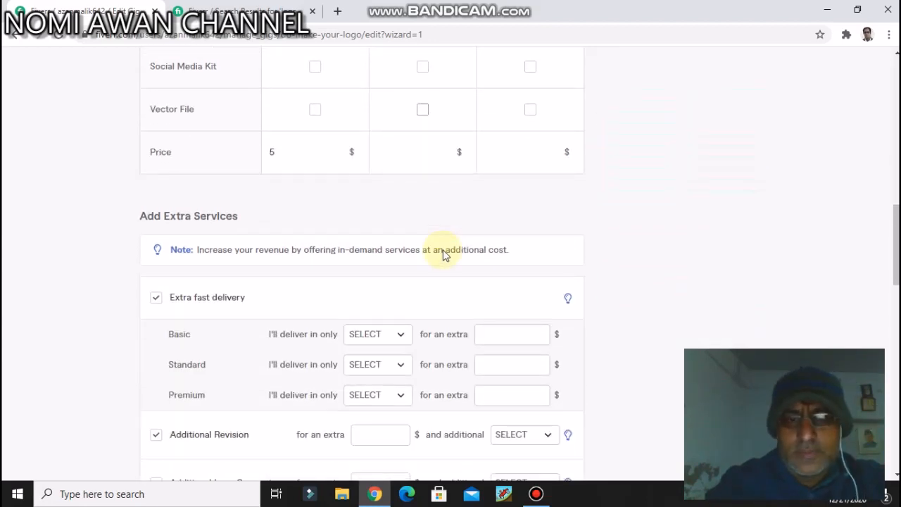
click(422, 152)
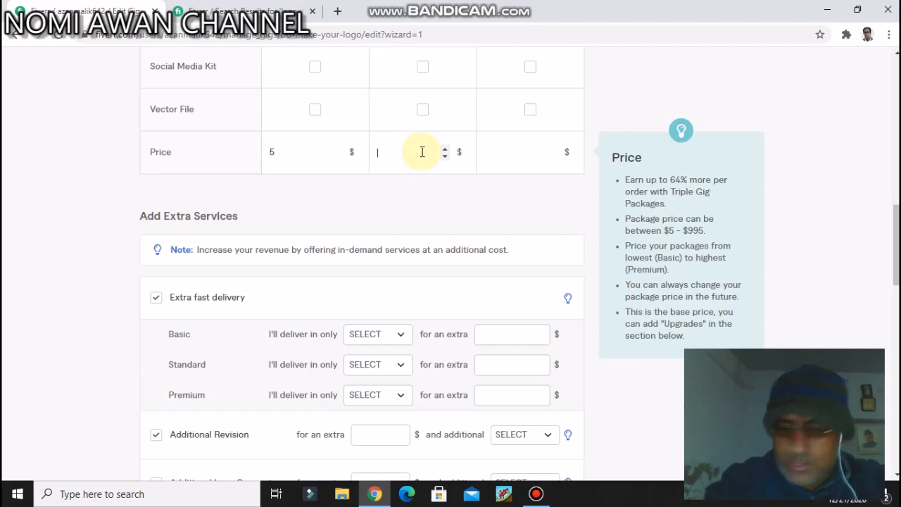
text(10)
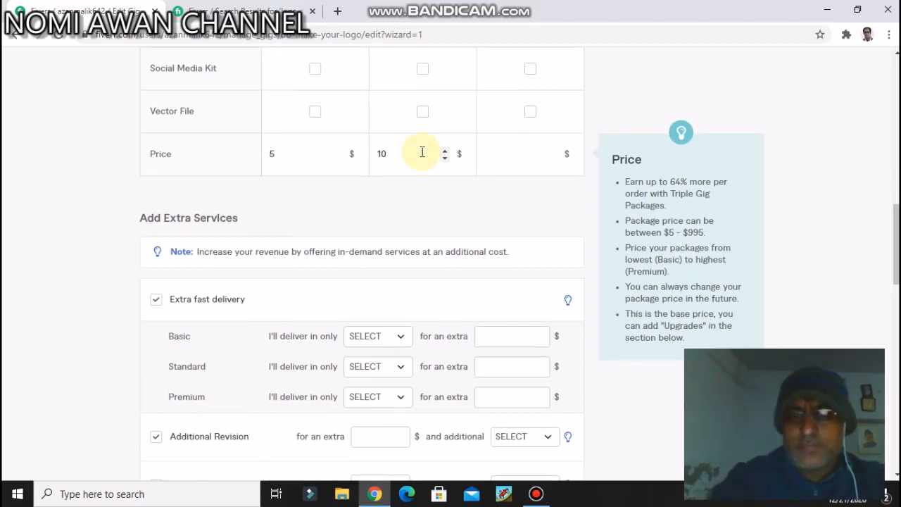
Step: Name the Premium package "premium"
scroll(423, 152, up, 9)
scroll(422, 152, down, 3)
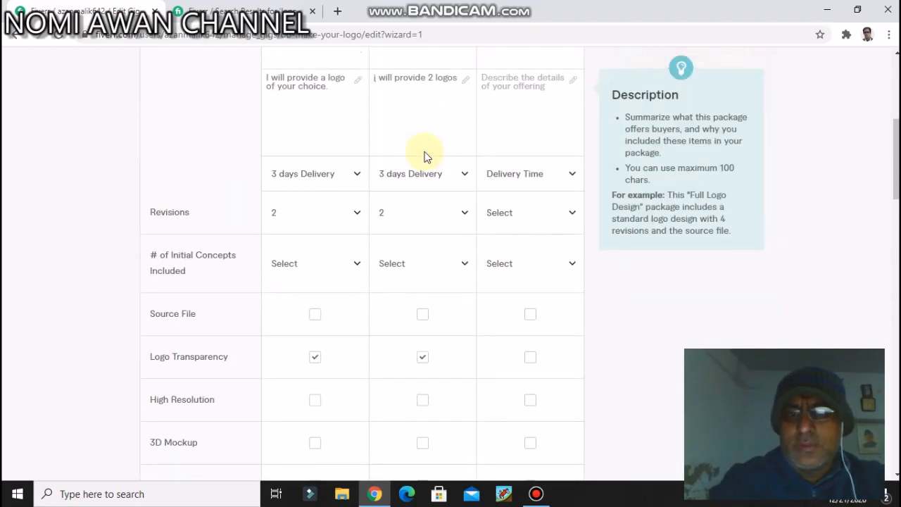
scroll(559, 193, up, 2)
click(535, 167)
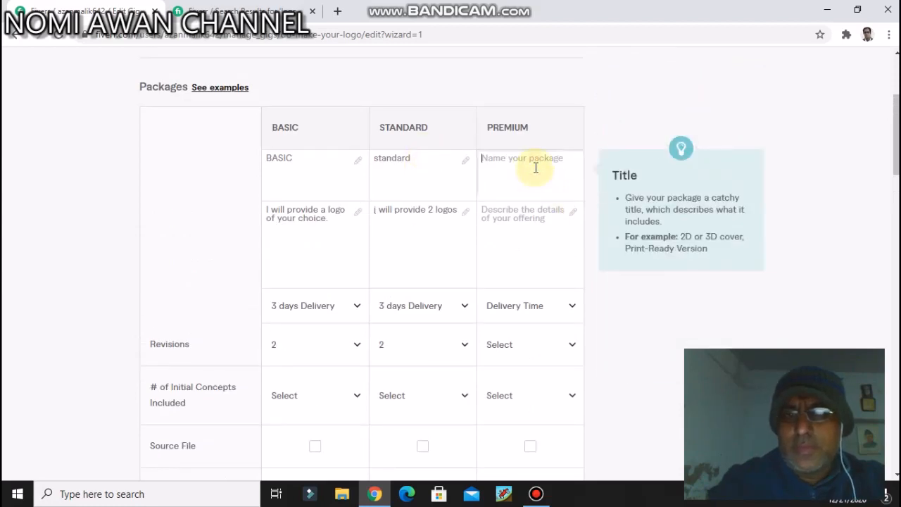
text(premium)
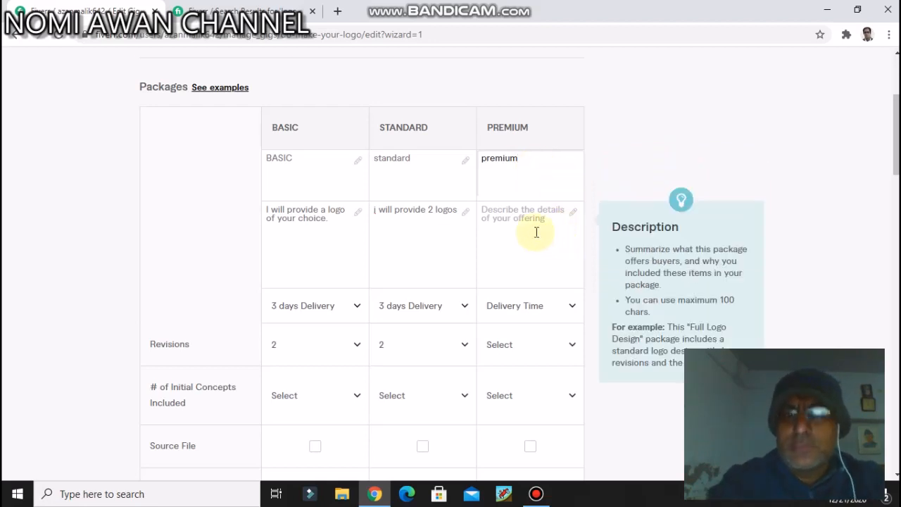
Step: Describe the Premium package's offering as "i will desgin 3 logos."
click(519, 219)
text(i )
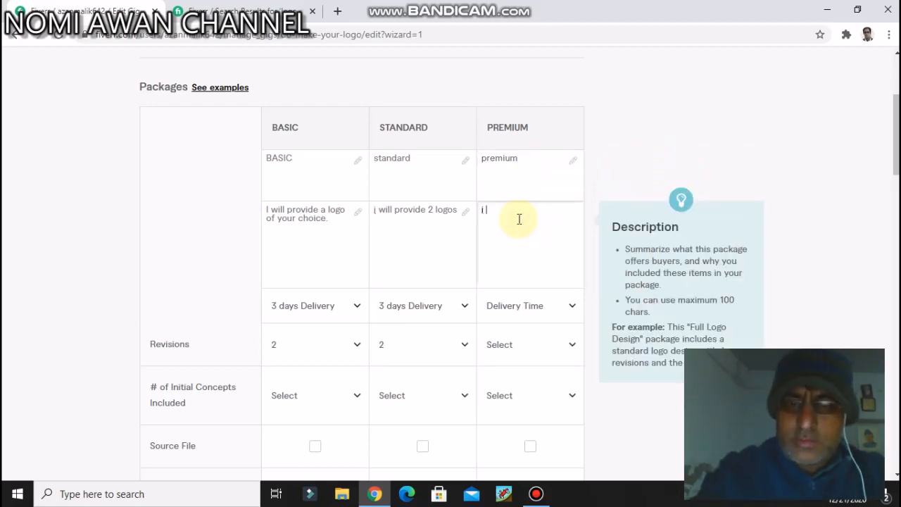
text(will)
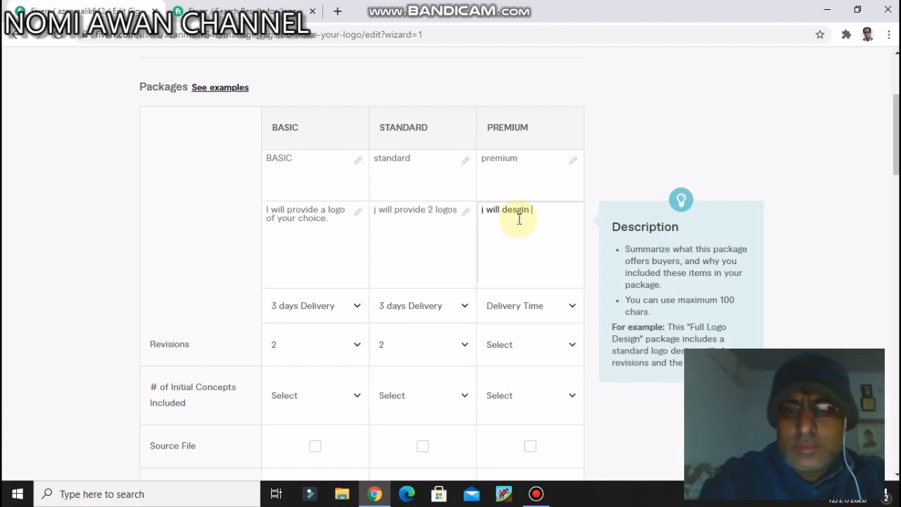
text(desgin 3 logos.)
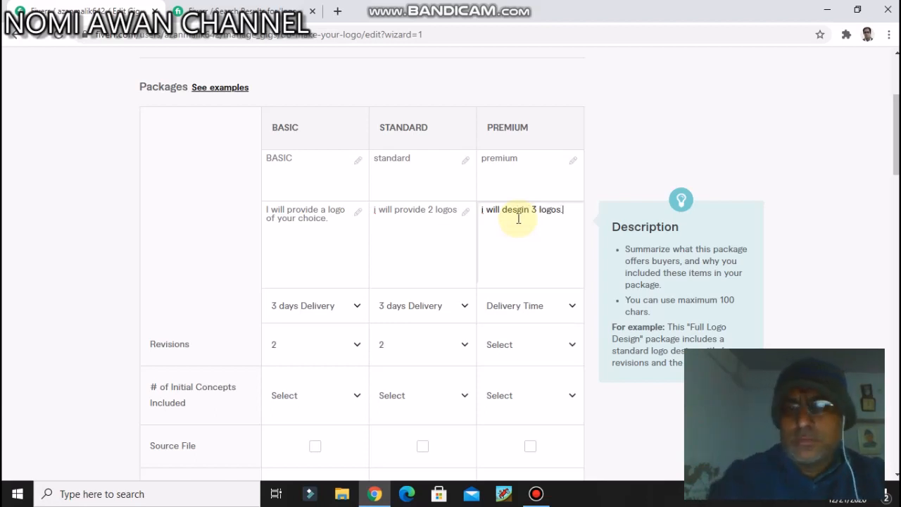
Step: Set the Premium package to 2 days delivery with 3 revisions
click(548, 316)
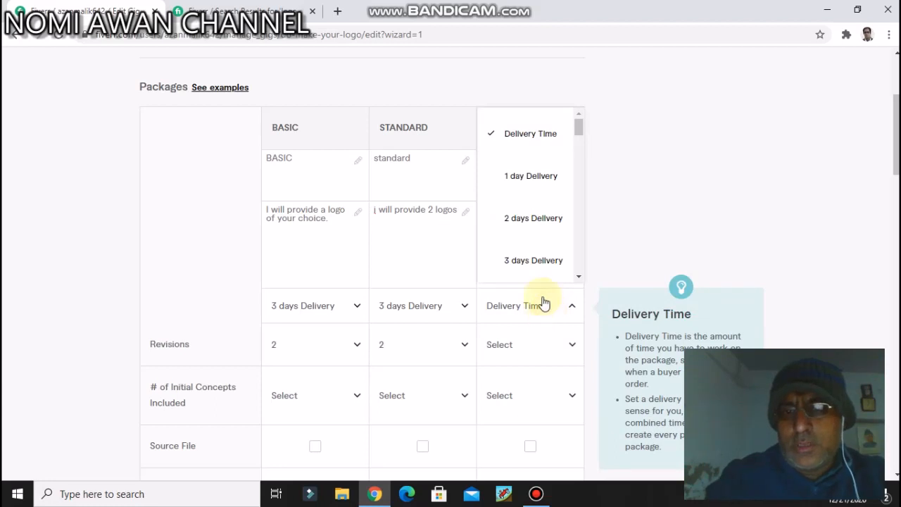
click(532, 217)
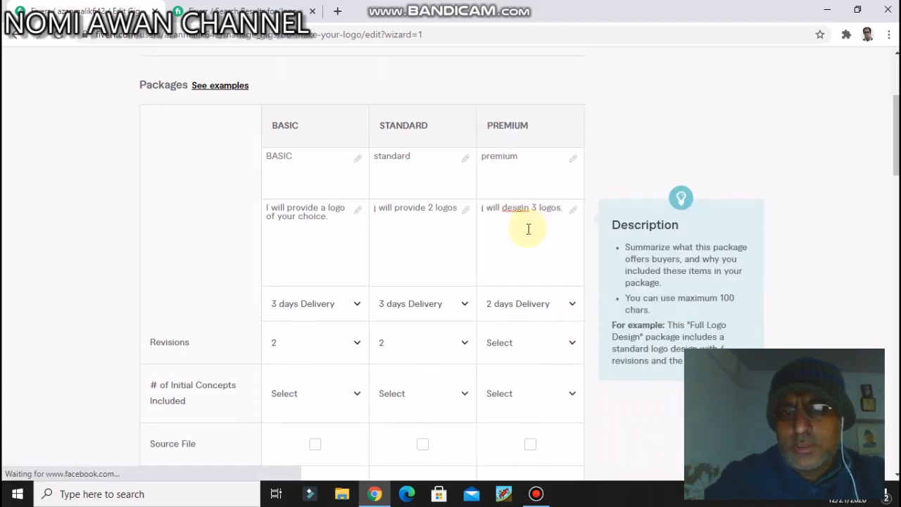
scroll(527, 229, down, 1)
click(504, 279)
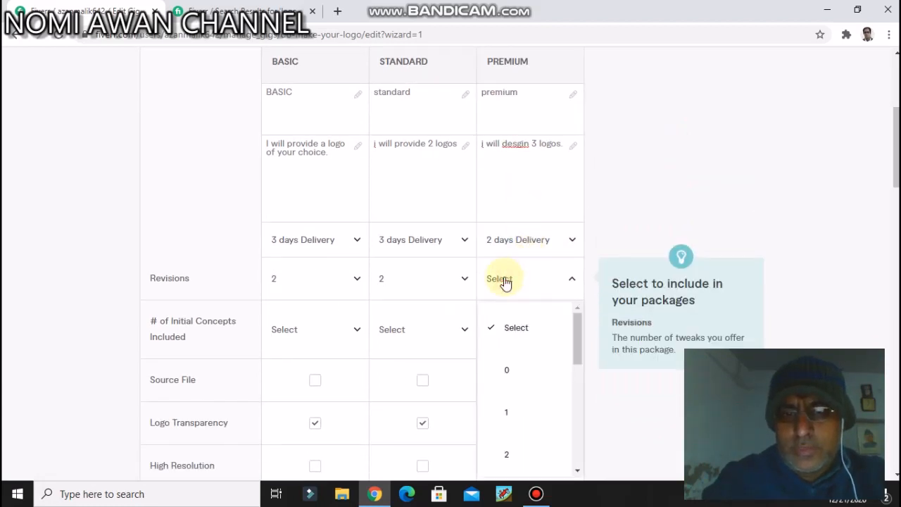
scroll(515, 368, down, 2)
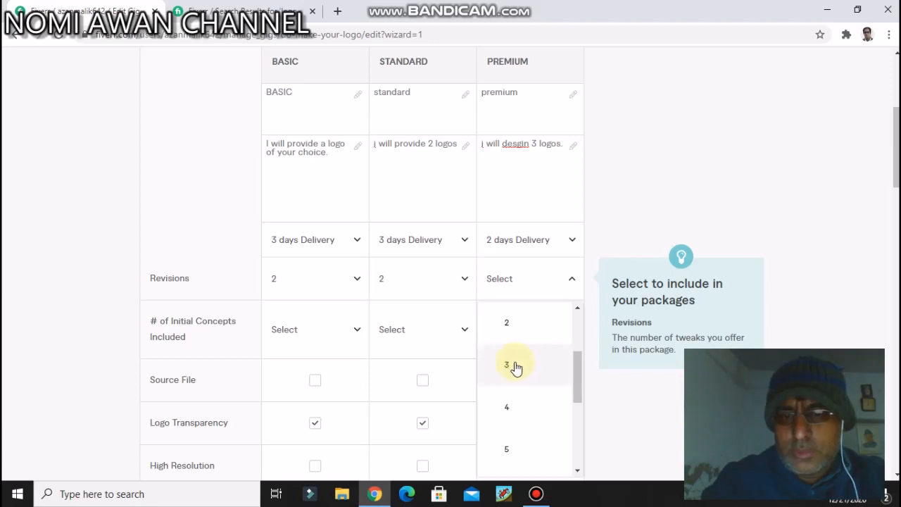
click(514, 365)
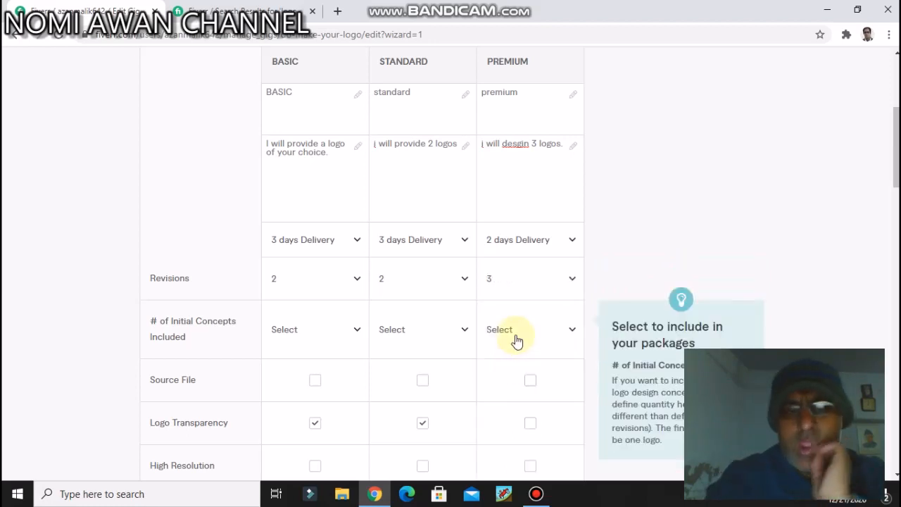
Step: Include Logo Transparency, High Resolution and 3D Mockup in the Premium package
scroll(514, 342, down, 3)
scroll(515, 340, down, 2)
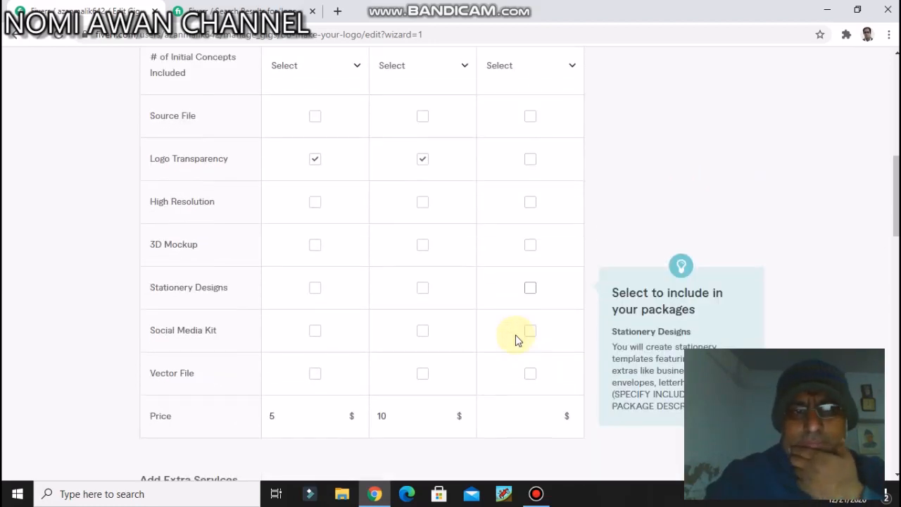
click(532, 94)
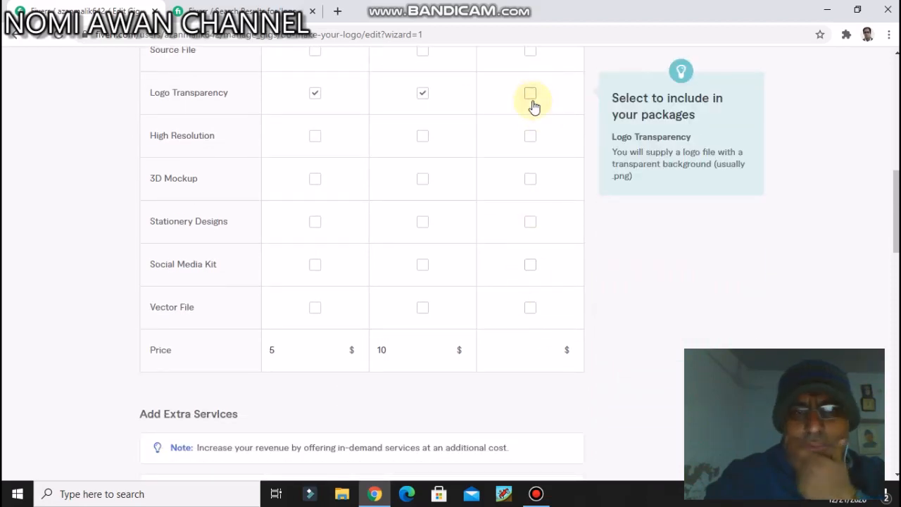
click(529, 140)
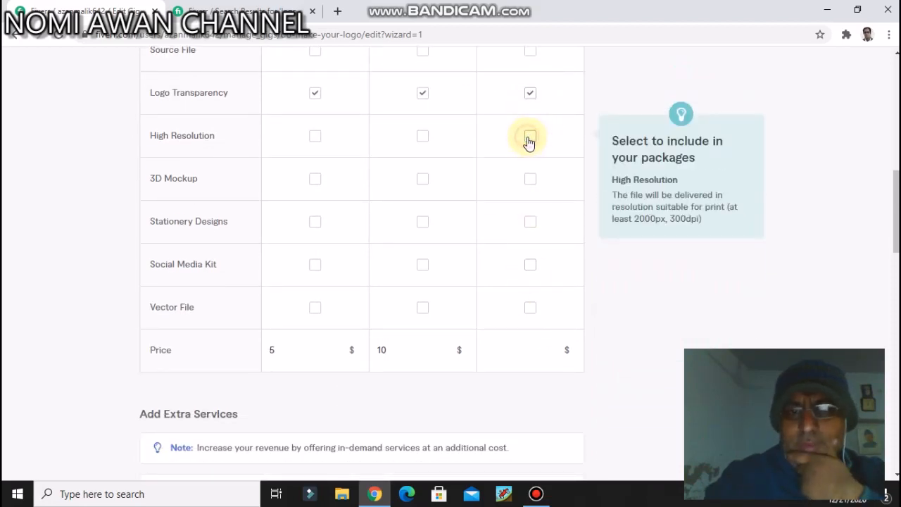
click(533, 177)
Step: Set the Premium package's price to $40
scroll(533, 179, down, 2)
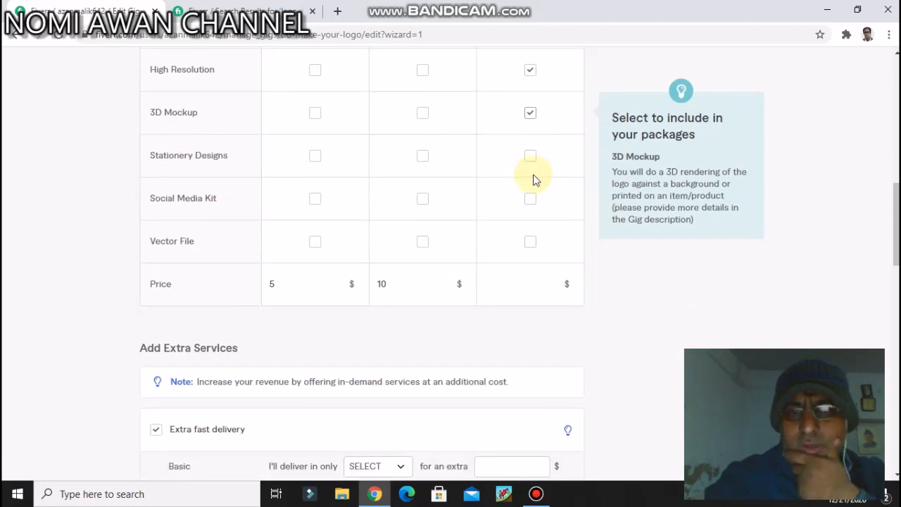
scroll(533, 179, down, 1)
scroll(533, 178, down, 2)
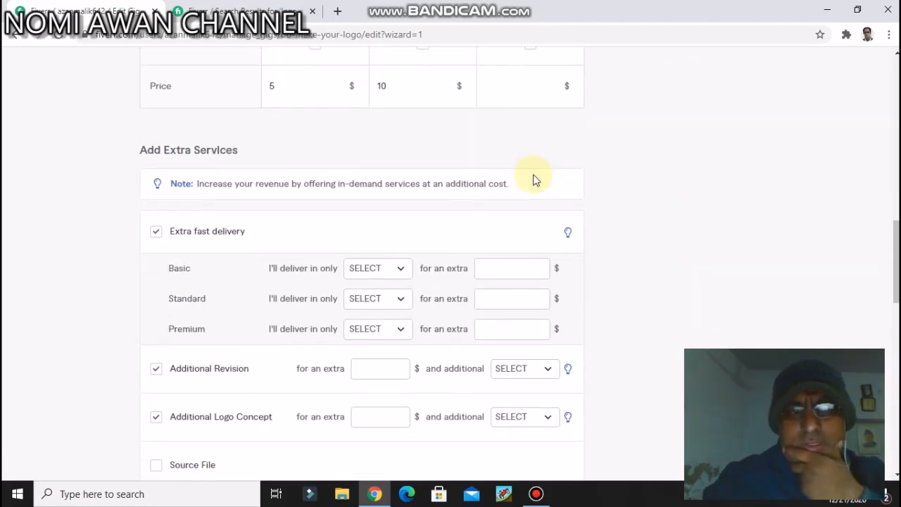
scroll(533, 177, up, 3)
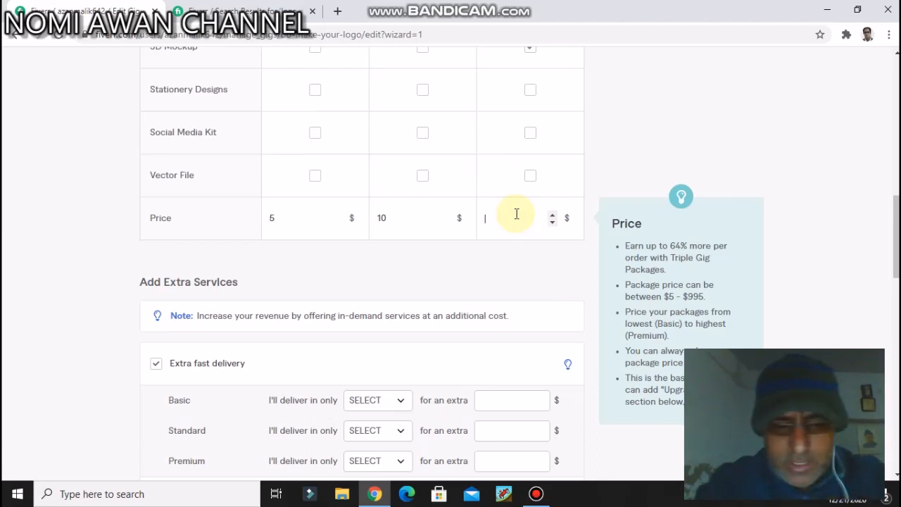
text(0)
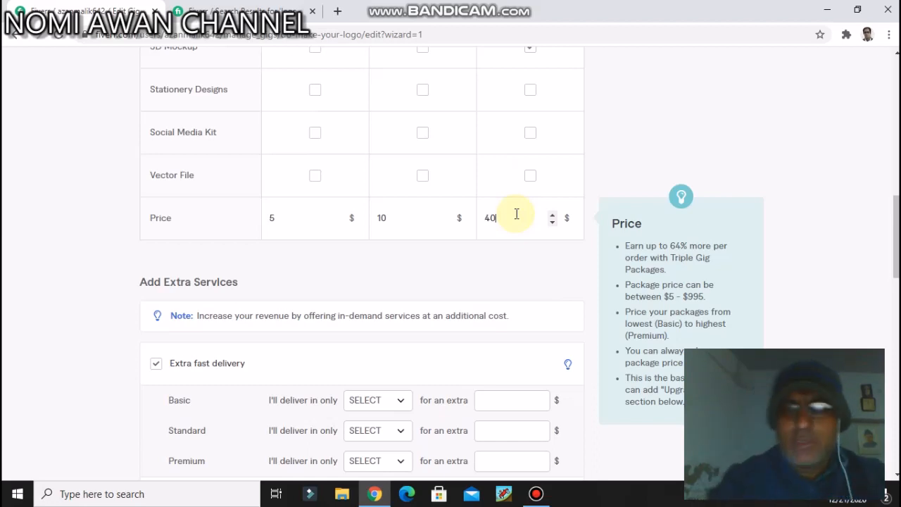
Step: Offer extra fast delivery for the Basic package in 1 day for an extra $15
scroll(508, 256, down, 2)
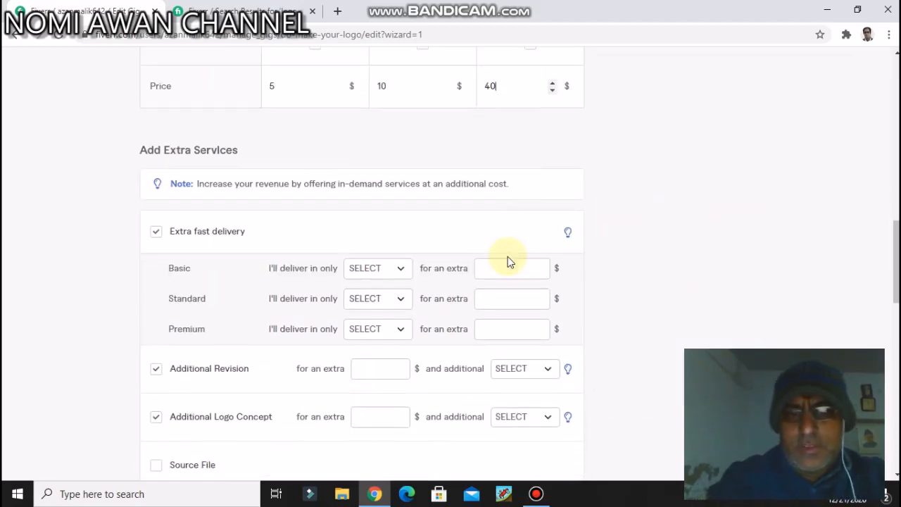
scroll(510, 247, down, 2)
scroll(510, 241, down, 1)
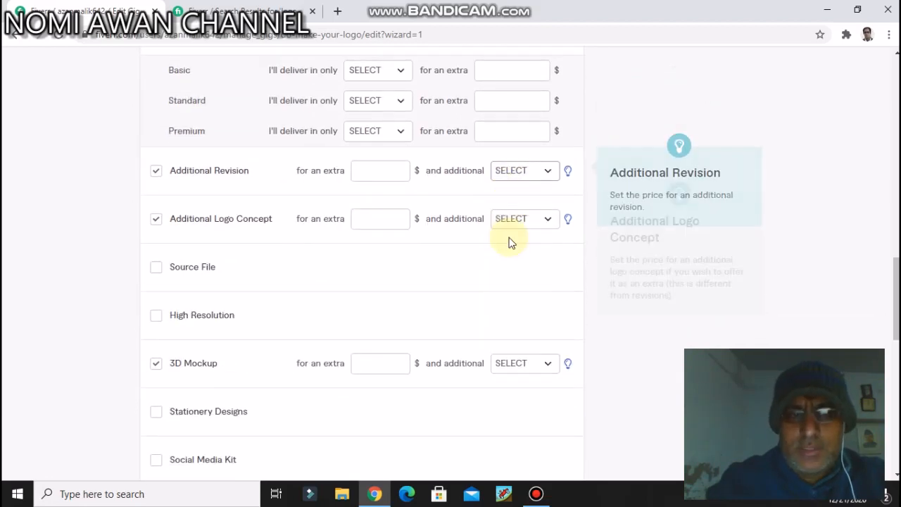
scroll(510, 242, up, 2)
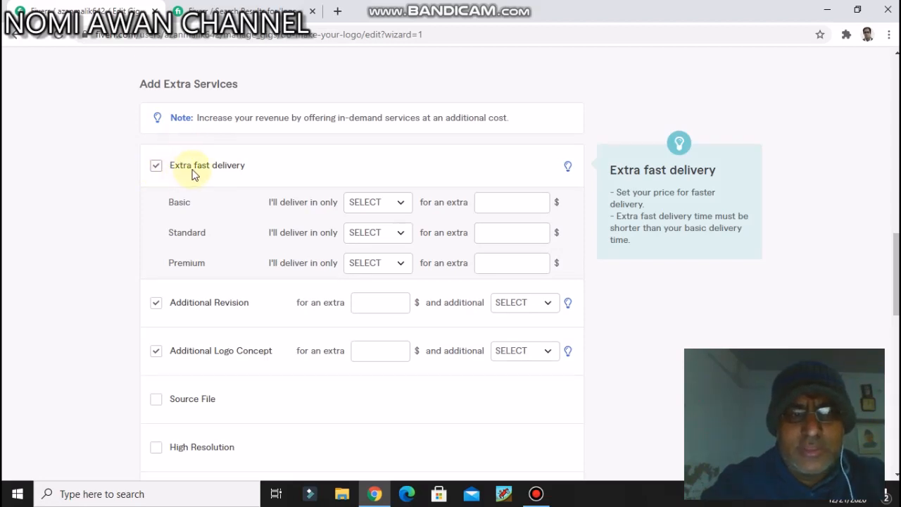
click(400, 206)
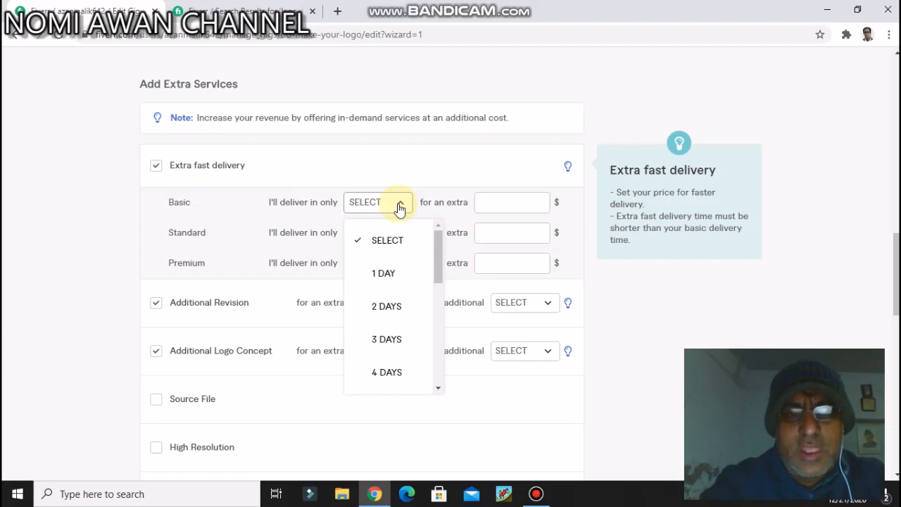
click(386, 275)
click(500, 204)
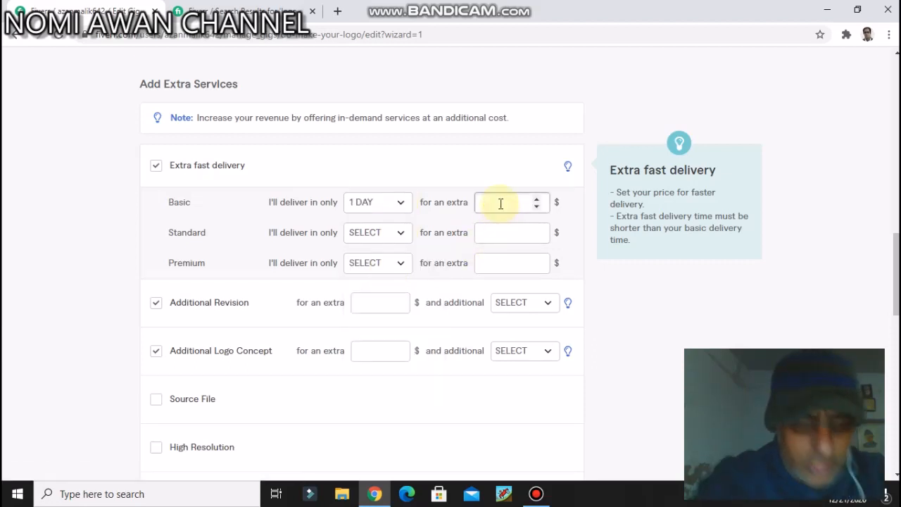
text(15)
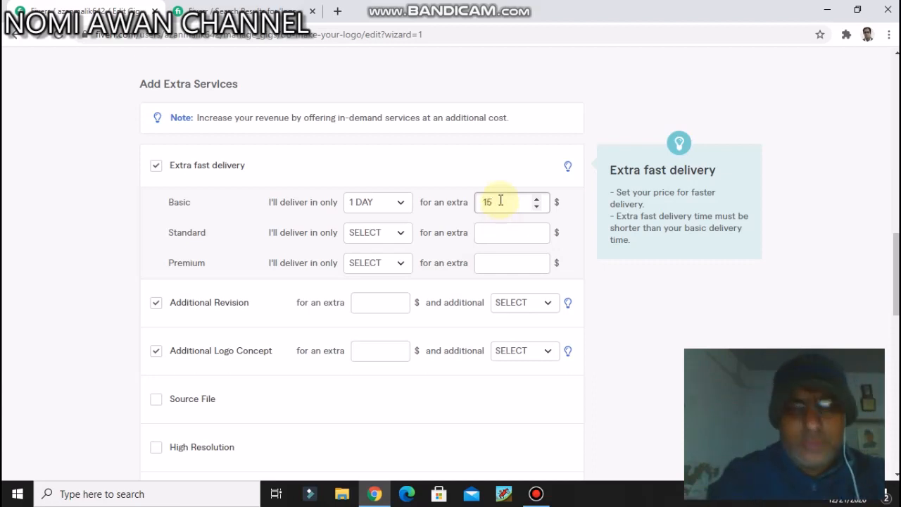
Step: Set the Standard package's extra fast delivery to 1 day for an extra $20
click(386, 234)
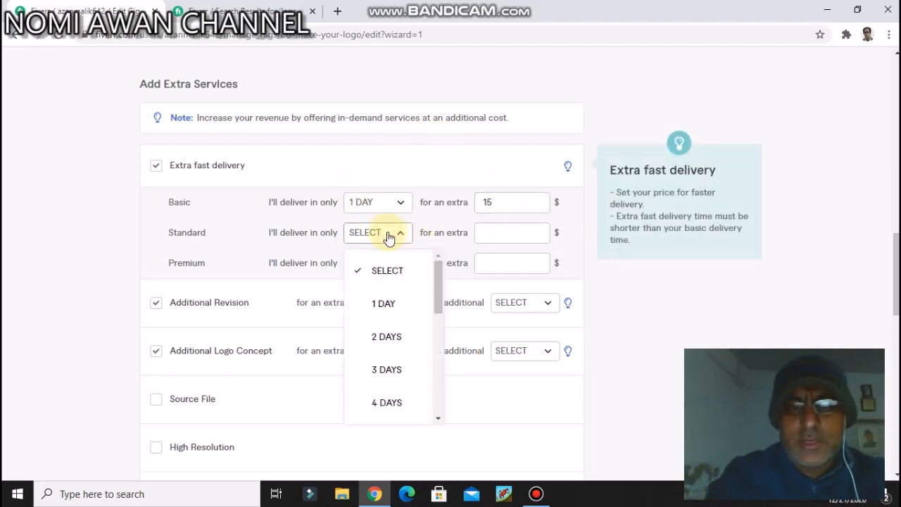
click(383, 303)
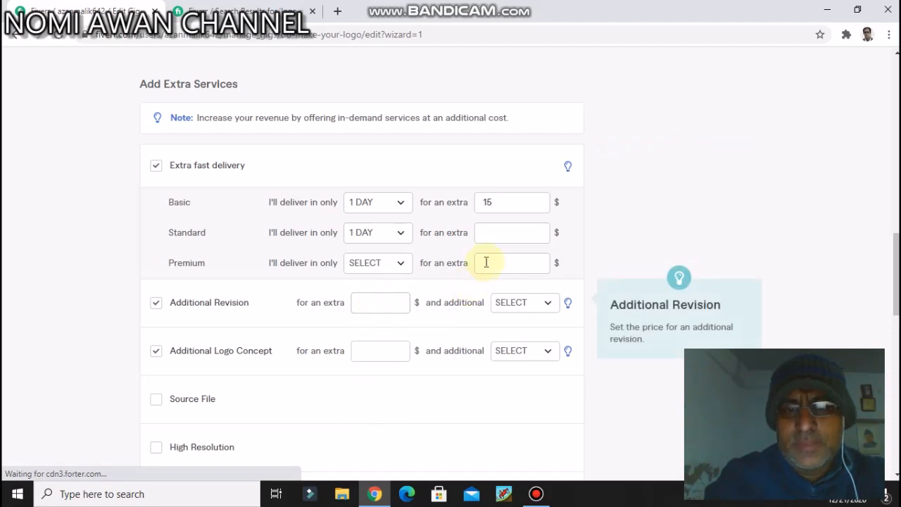
click(484, 232)
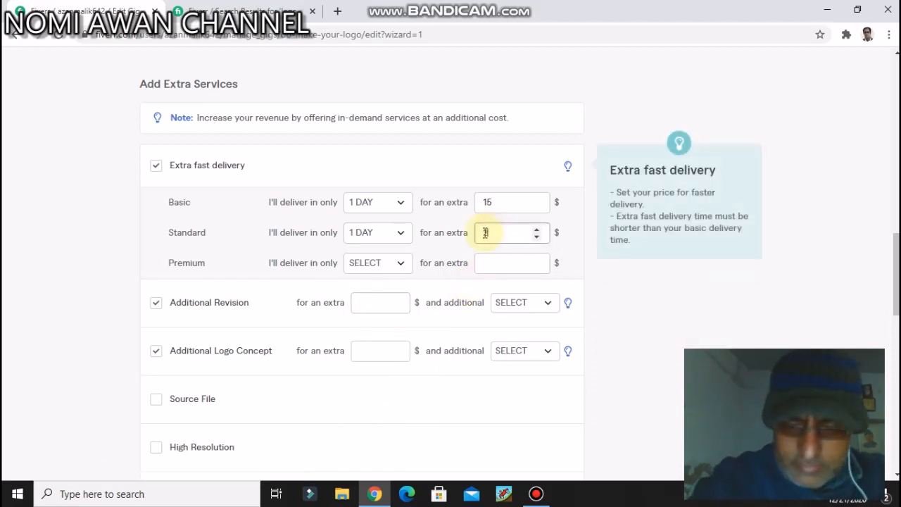
text(20)
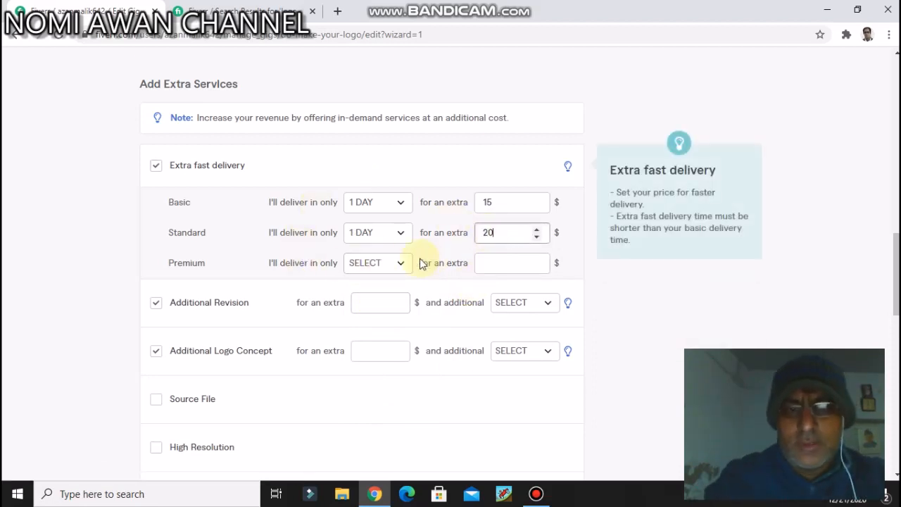
Step: Set the Premium package's extra fast delivery to 1 day for an extra $40
click(379, 262)
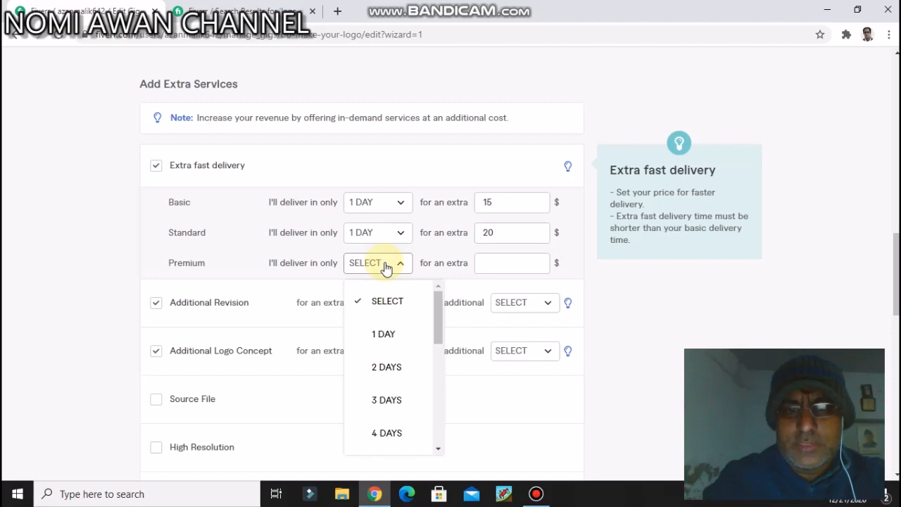
click(385, 335)
click(497, 263)
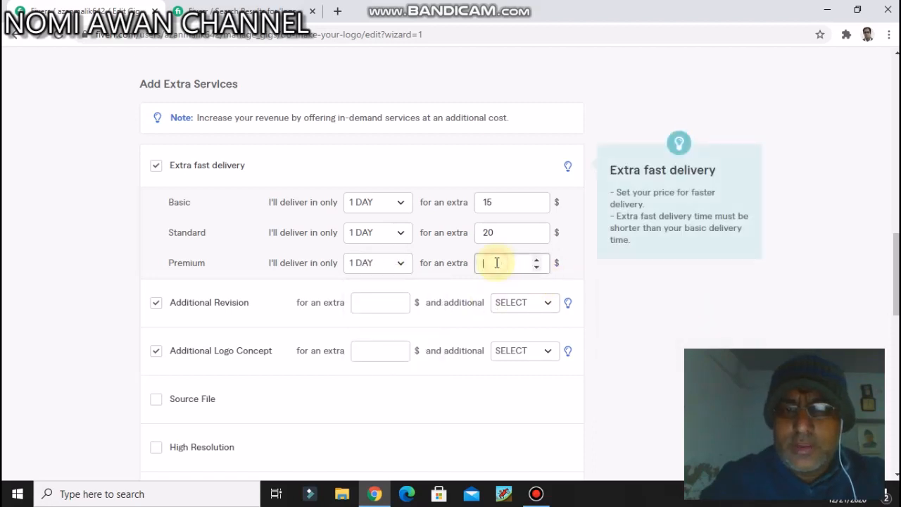
text(40)
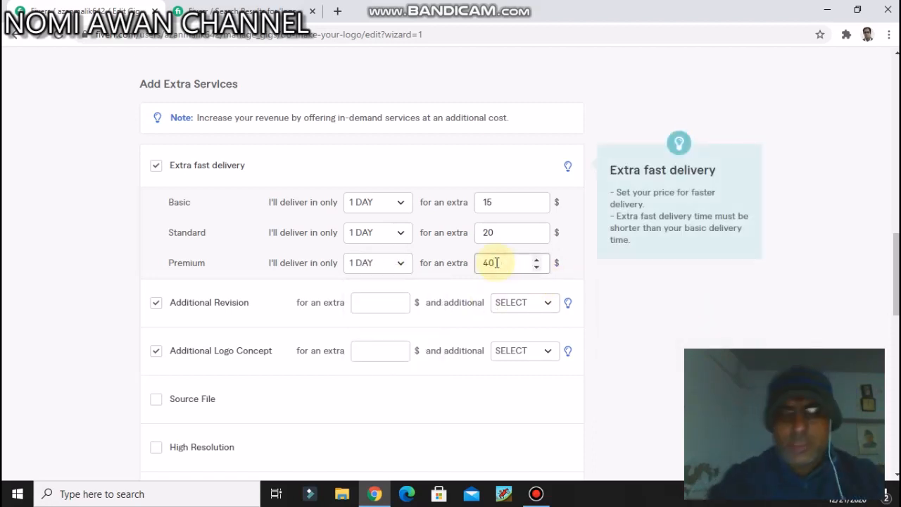
scroll(416, 221, down, 1)
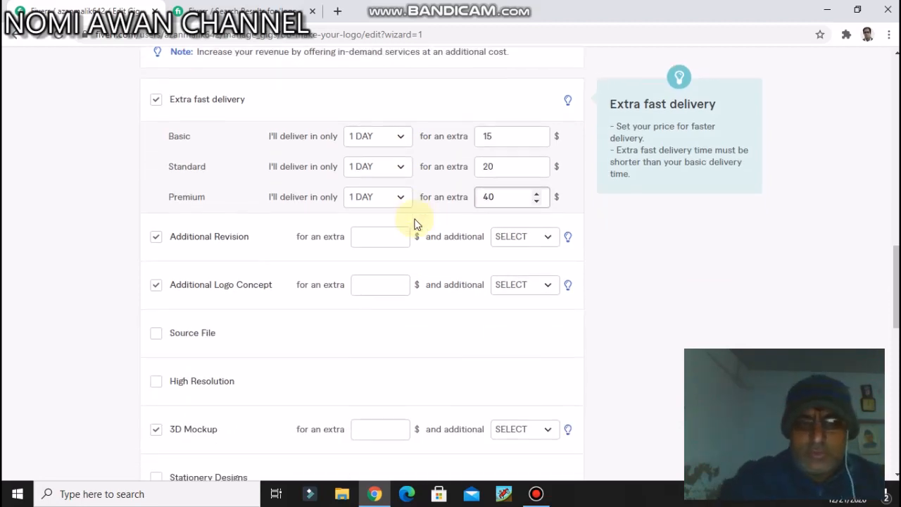
scroll(369, 225, up, 5)
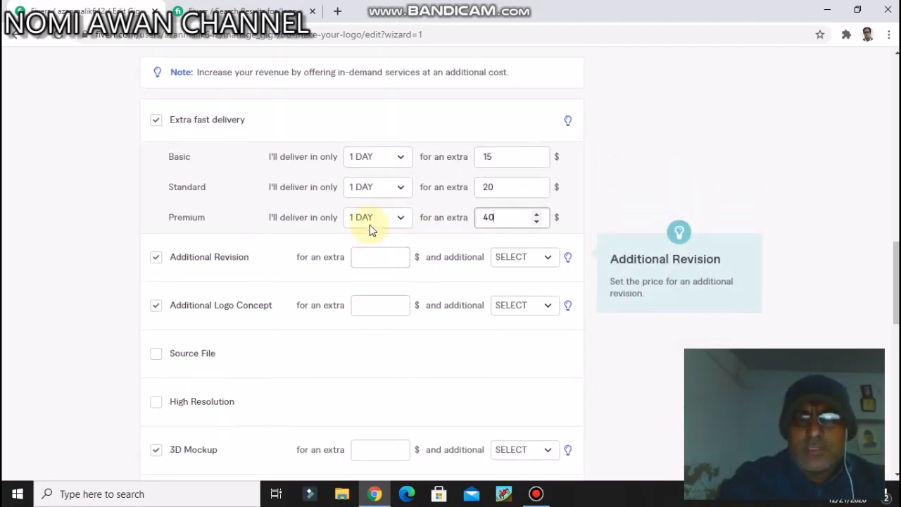
scroll(371, 223, down, 5)
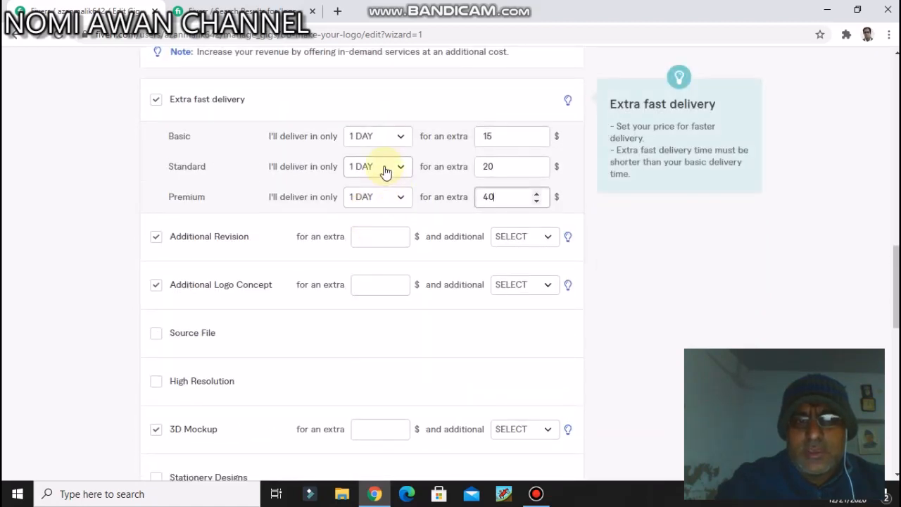
Step: Save the gig's package pricing and extra services and continue to the Description & FAQ stage
click(374, 493)
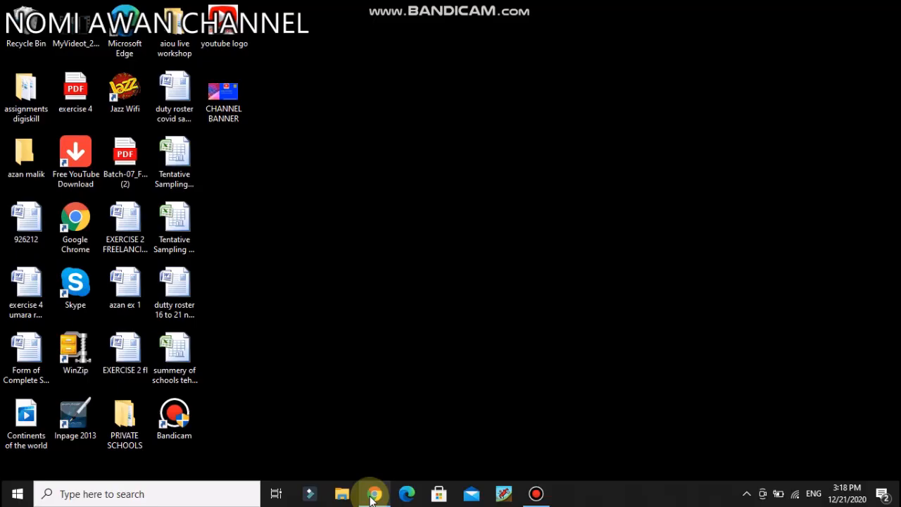
click(370, 458)
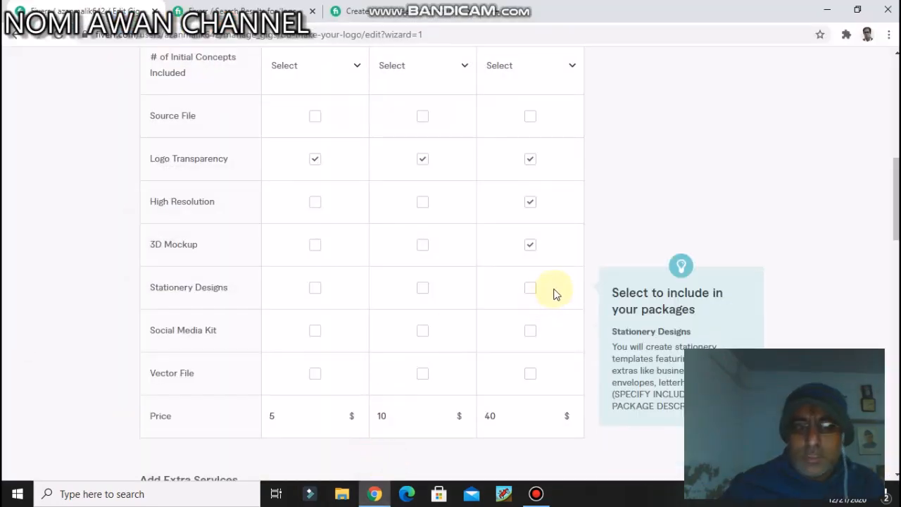
scroll(549, 294, down, 1)
scroll(548, 294, down, 1)
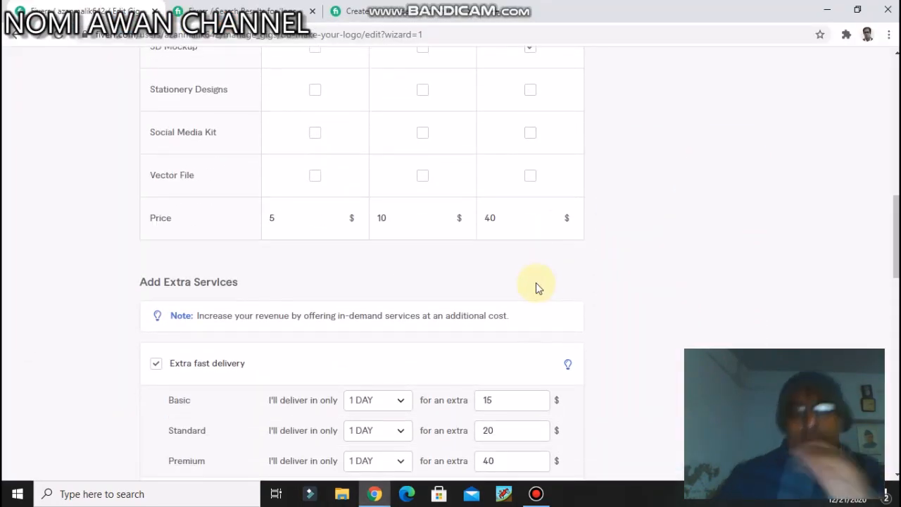
scroll(536, 282, down, 1)
scroll(529, 280, down, 3)
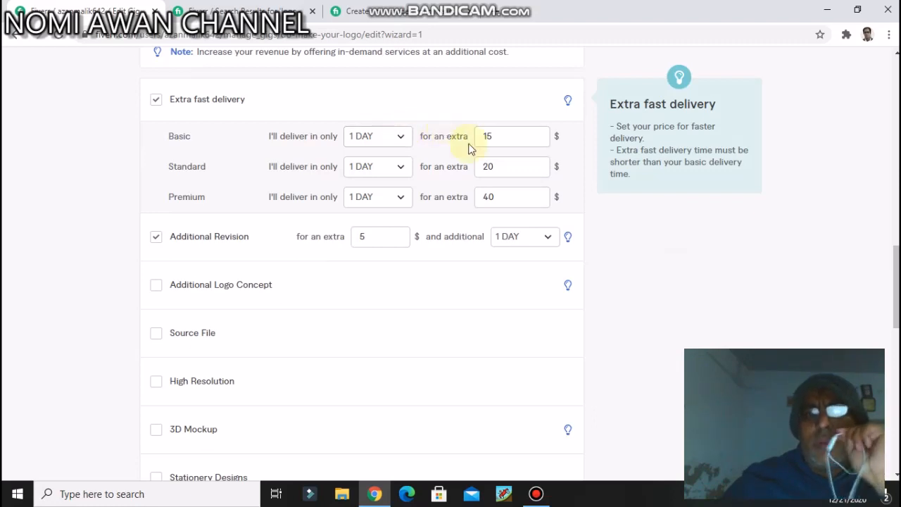
click(498, 190)
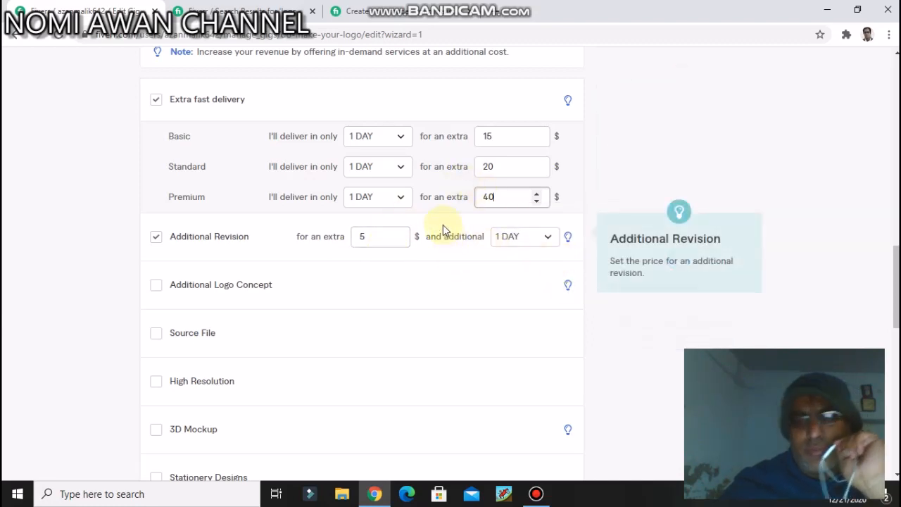
scroll(444, 223, down, 2)
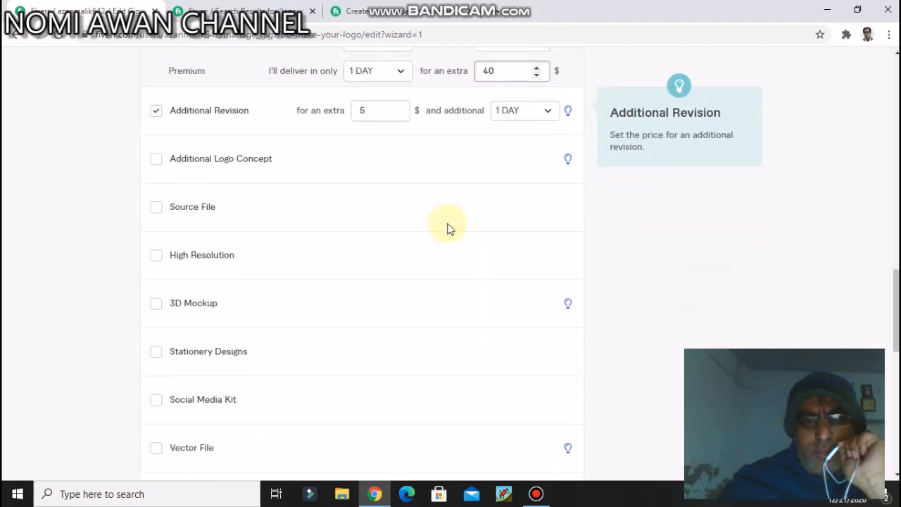
scroll(449, 228, down, 5)
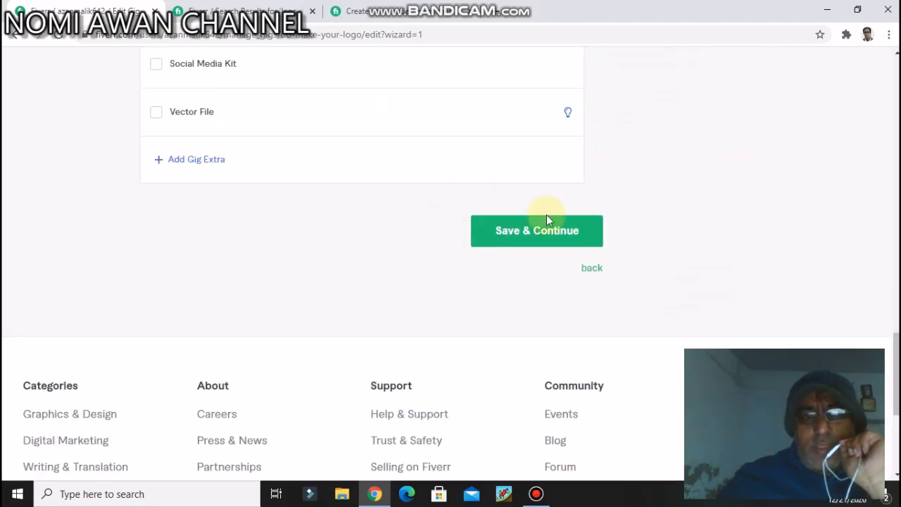
click(531, 229)
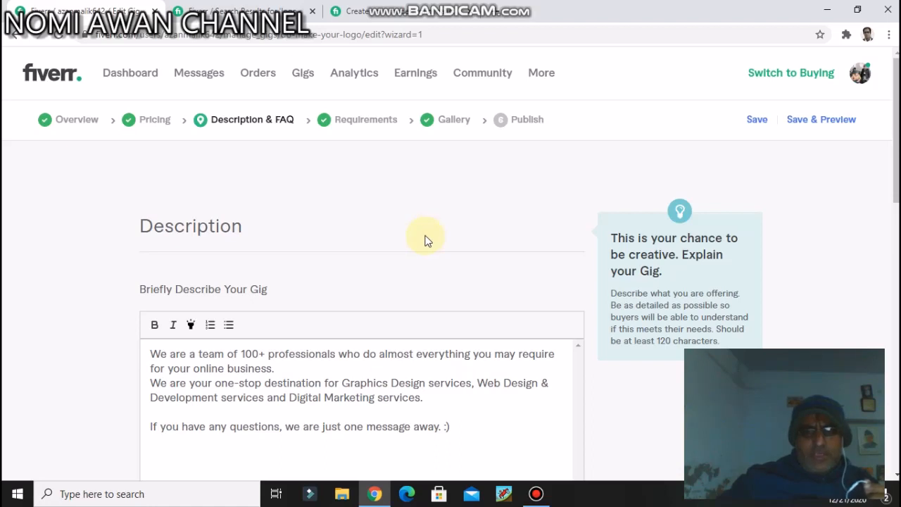
Step: Review the gig's description text and the Frequently Asked Questions section
scroll(426, 240, down, 1)
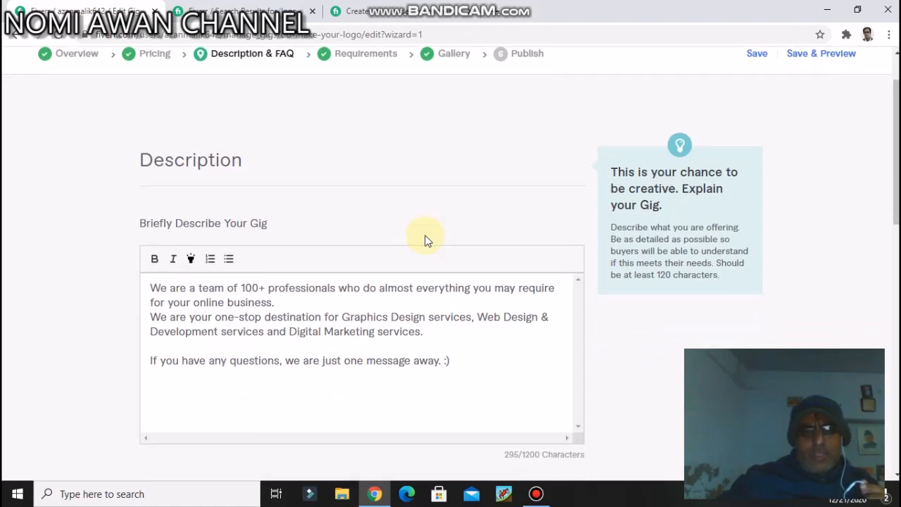
scroll(416, 290, down, 4)
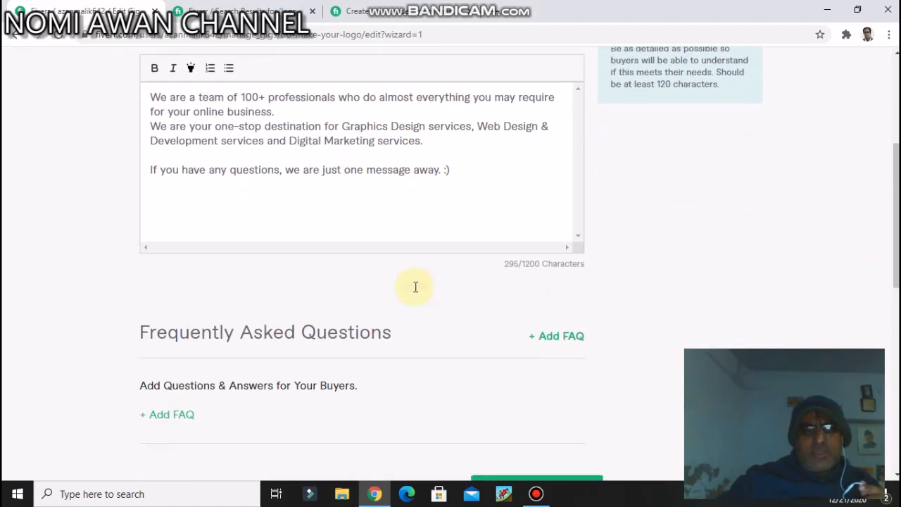
scroll(415, 292, up, 3)
scroll(415, 292, up, 2)
scroll(416, 289, down, 1)
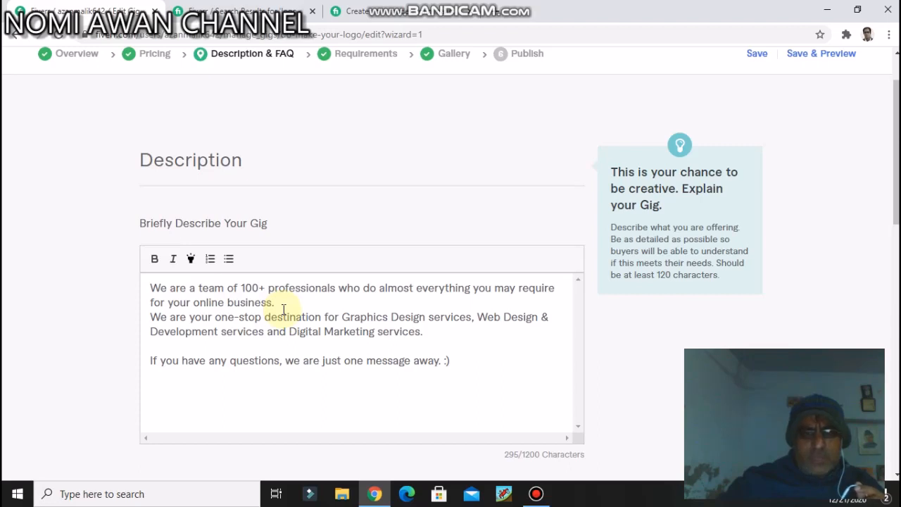
scroll(284, 310, down, 4)
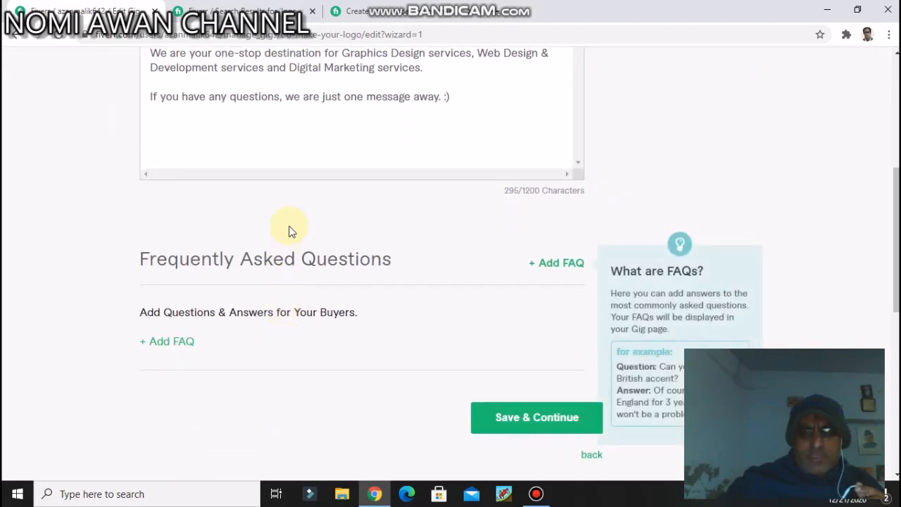
scroll(283, 197, up, 2)
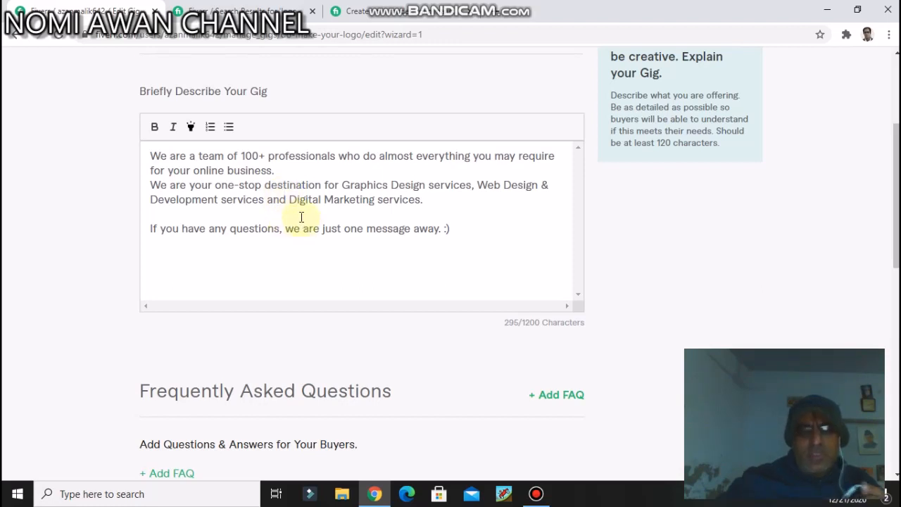
scroll(301, 217, down, 5)
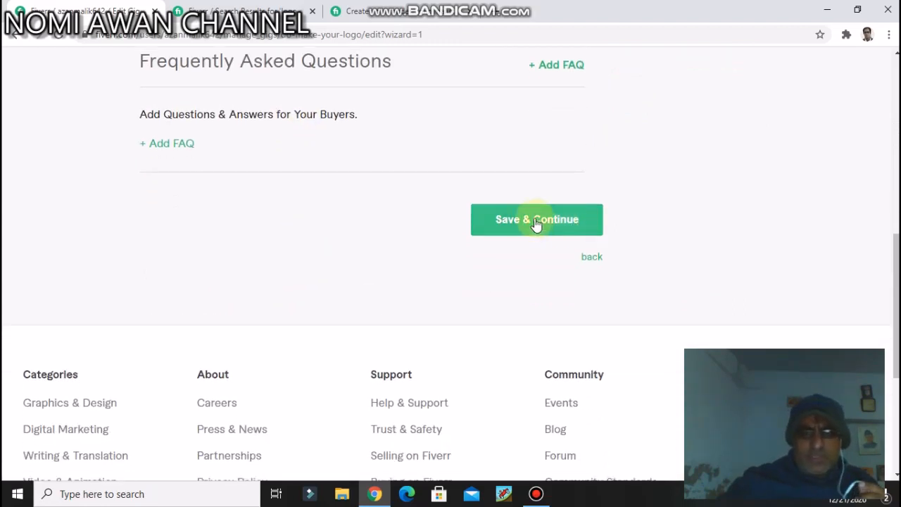
Step: Save the description and the buyer requirements with the existing logo-type question, and continue to the gig gallery
click(530, 220)
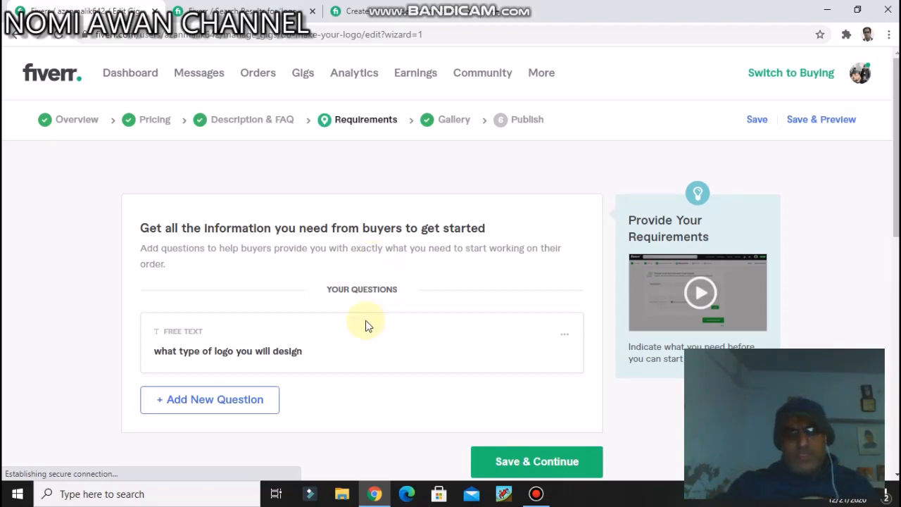
scroll(423, 331, down, 1)
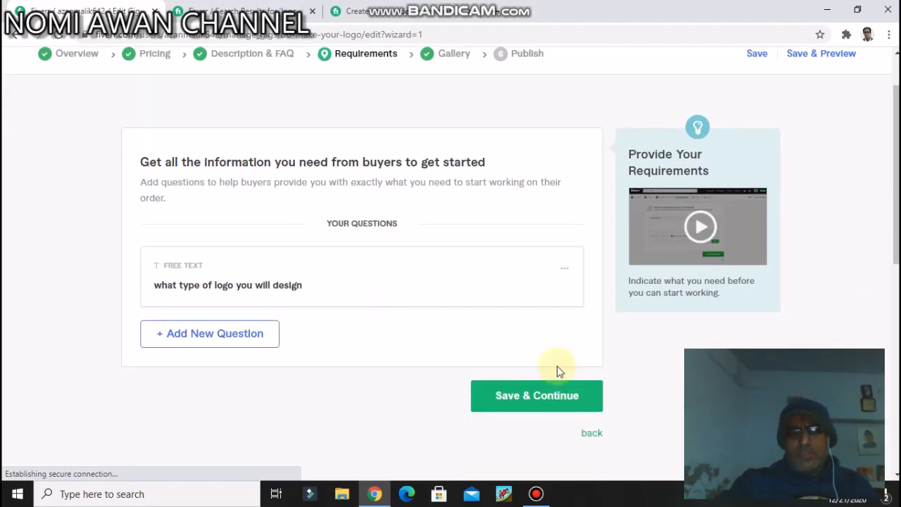
click(567, 398)
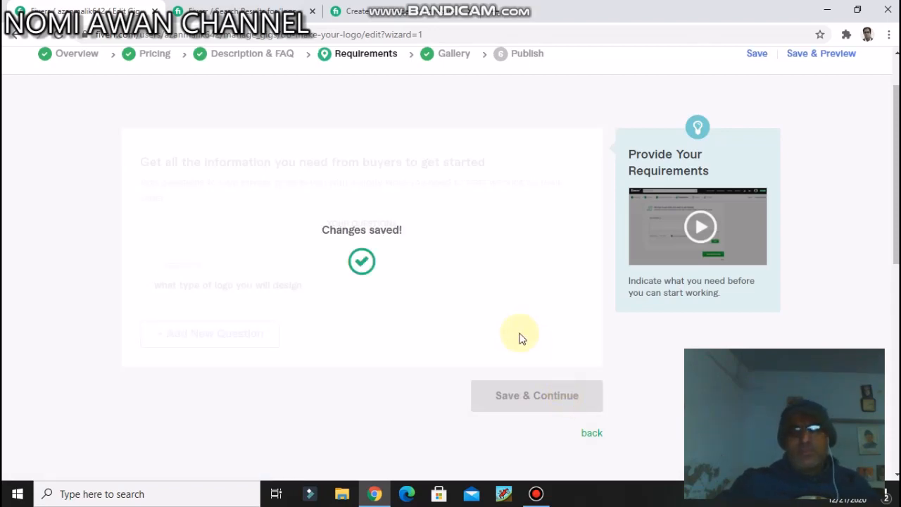
scroll(513, 243, down, 3)
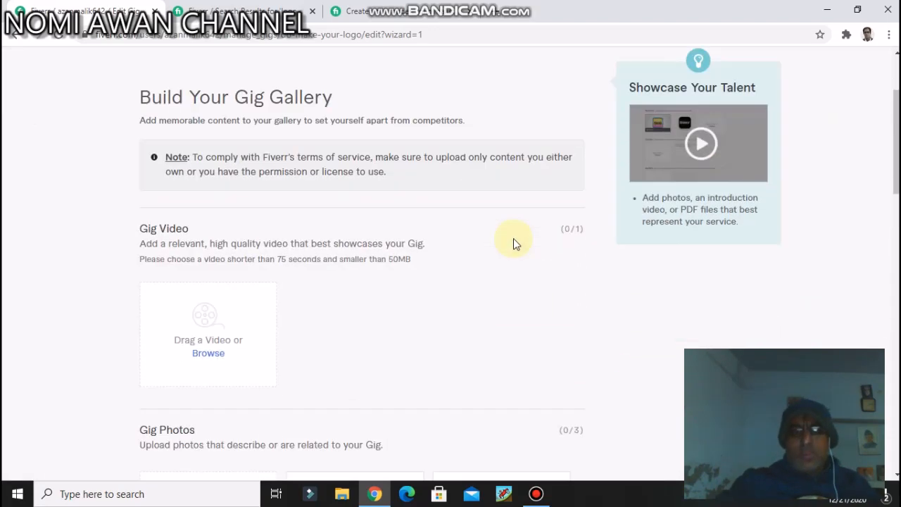
scroll(513, 243, up, 2)
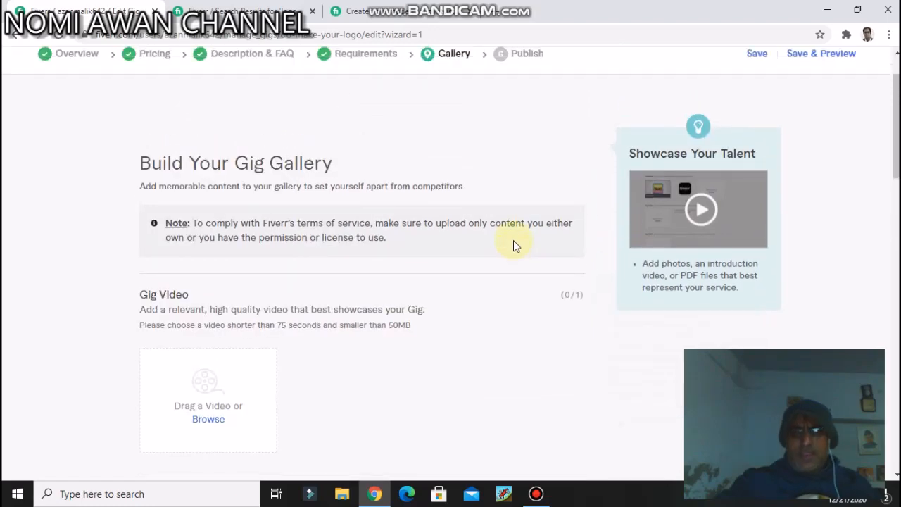
Step: Review the gallery's video, photo, audio and PDF sections and the minimum image dimensions required for gig photos
scroll(425, 252, down, 1)
scroll(408, 268, down, 3)
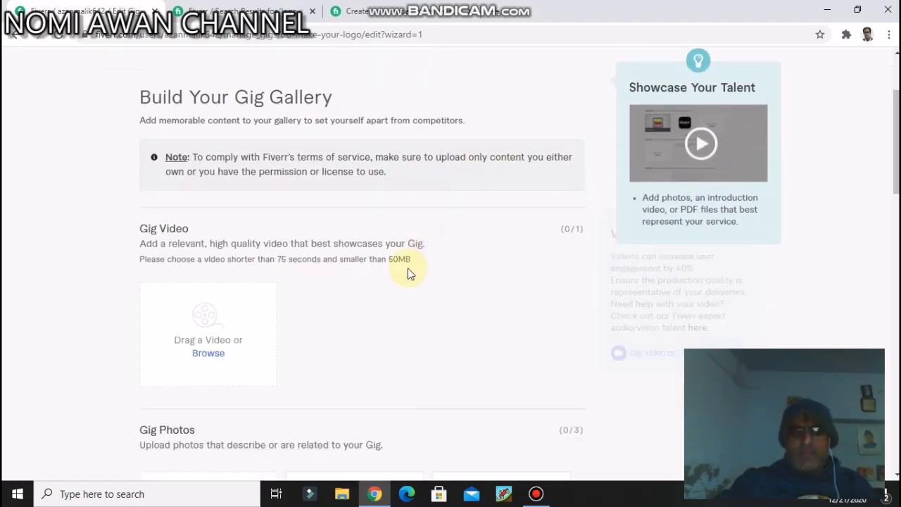
scroll(407, 265, down, 3)
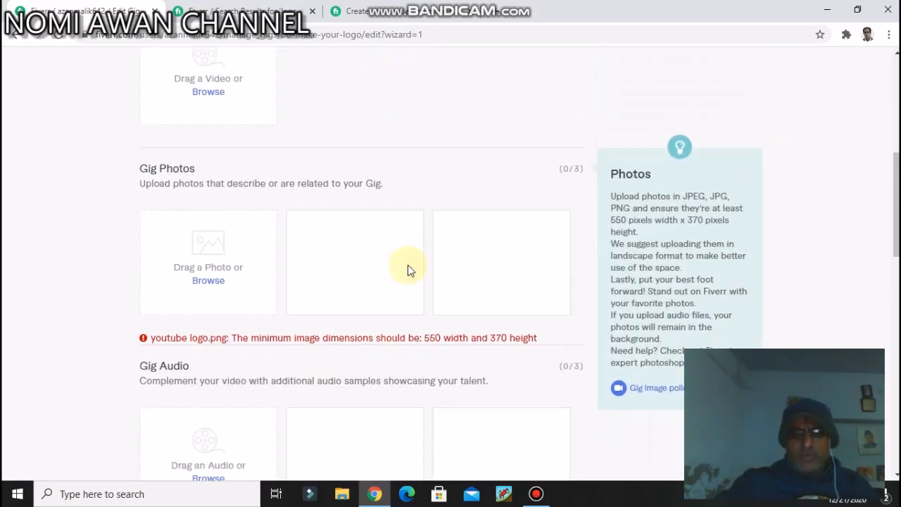
scroll(409, 265, down, 3)
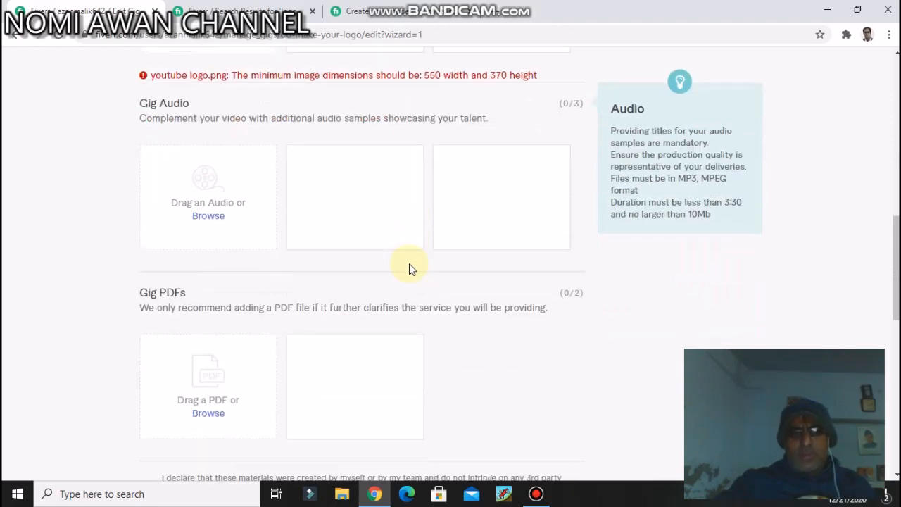
scroll(412, 268, up, 5)
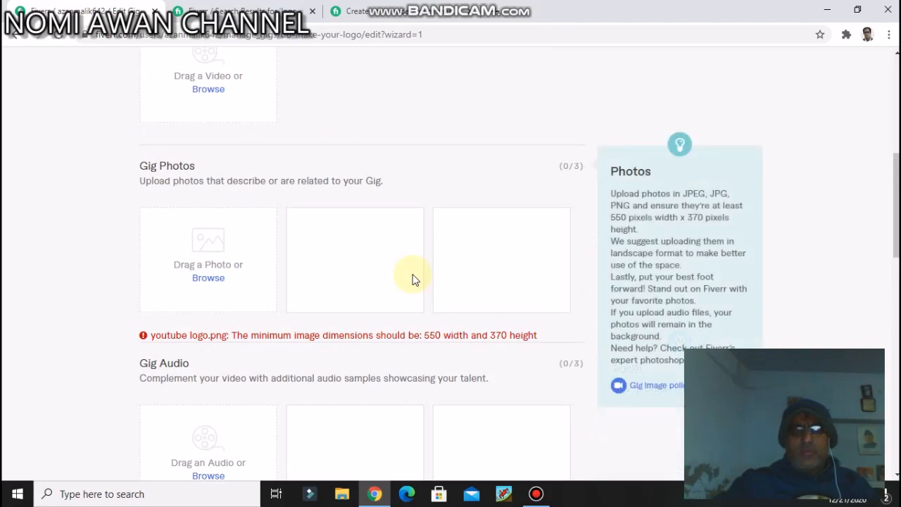
scroll(414, 279, up, 1)
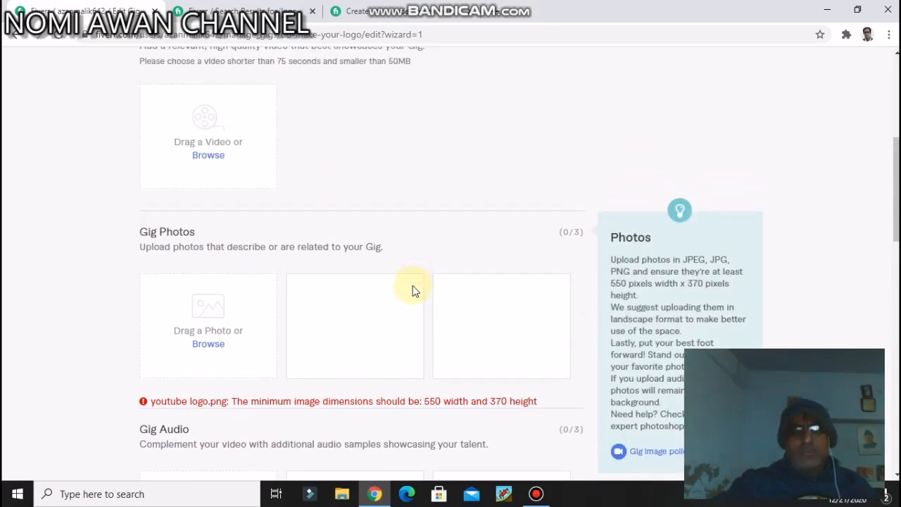
scroll(410, 297, down, 1)
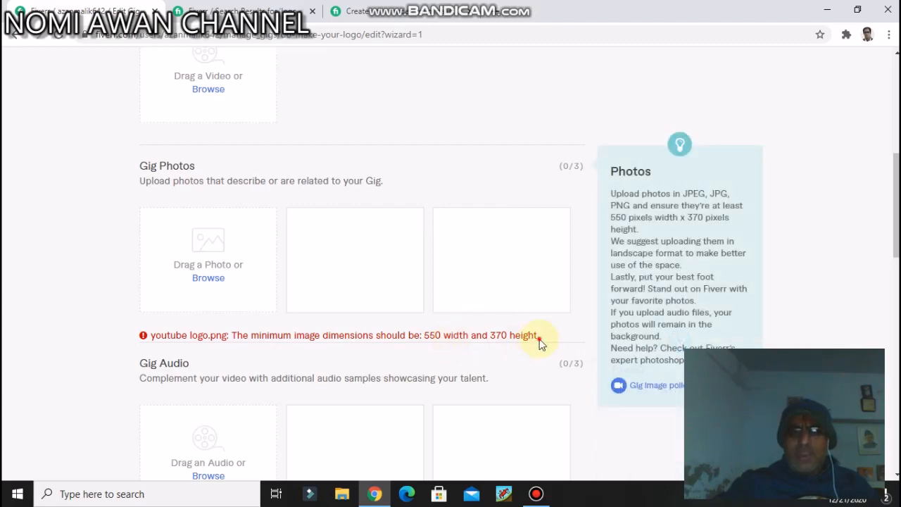
drag(533, 342, 415, 335)
click(469, 336)
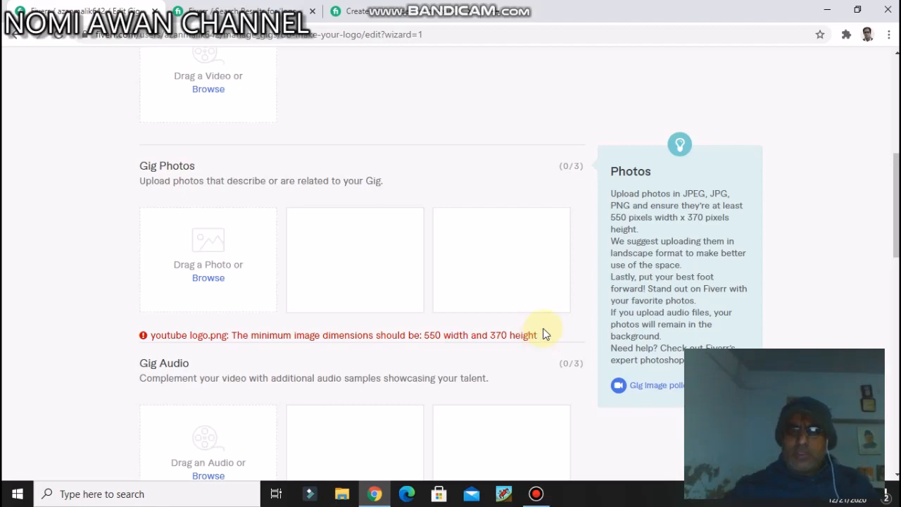
click(537, 494)
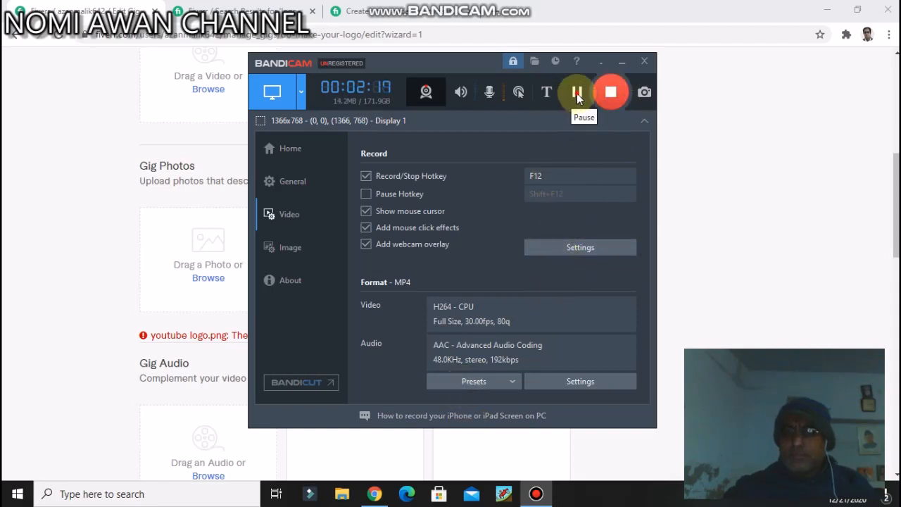
click(570, 95)
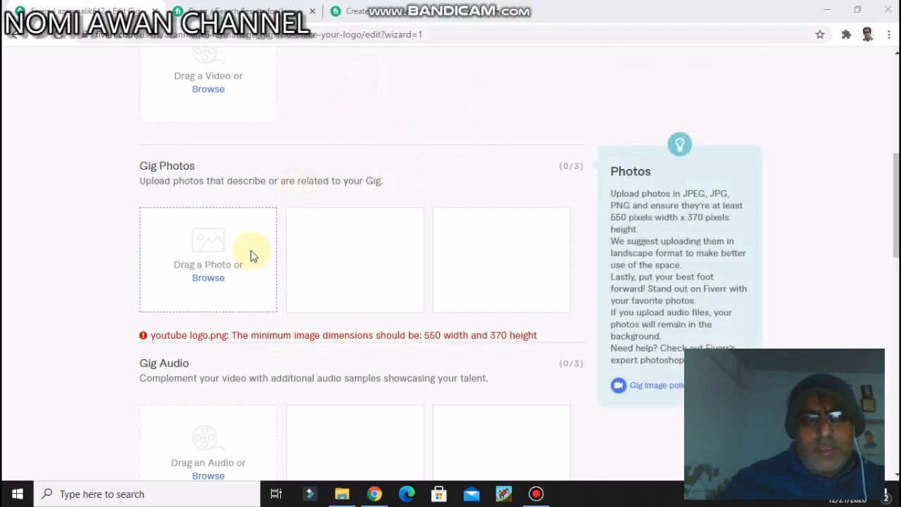
Step: Try to upload the "youtube logo" image from the Desktop folder as the first gig photo
click(211, 279)
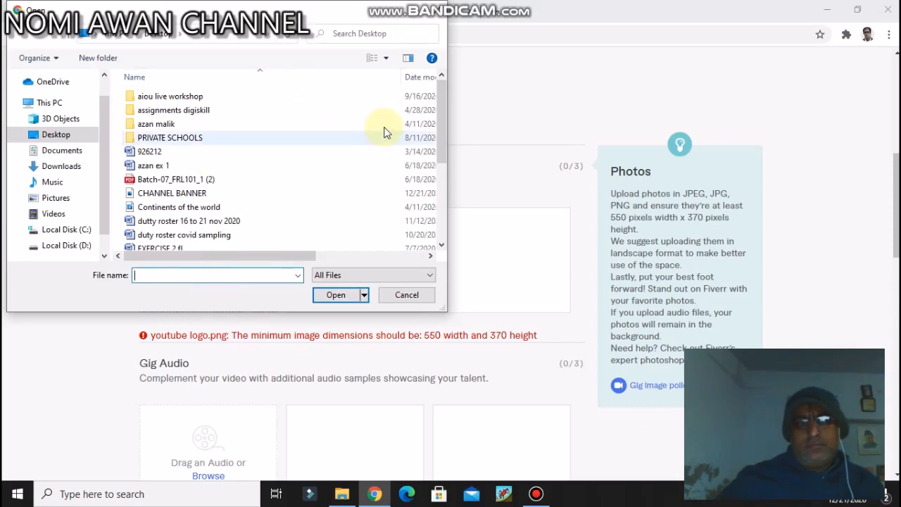
click(442, 120)
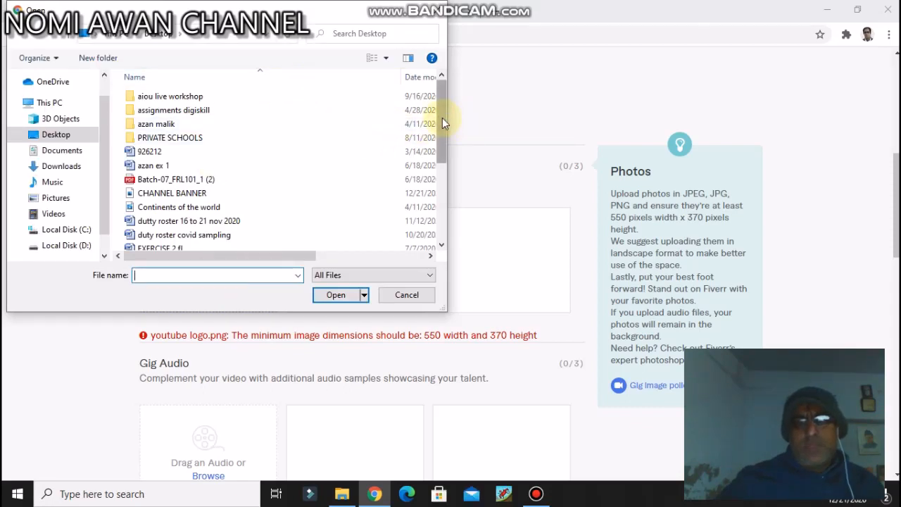
drag(444, 124, 483, 240)
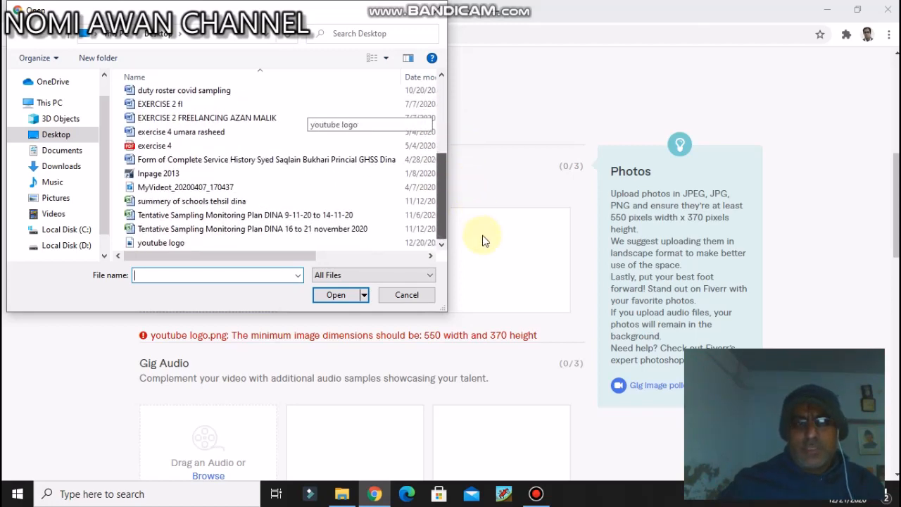
mouse_move(470, 197)
mouse_down()
mouse_move(458, 117)
mouse_move(463, 201)
mouse_up()
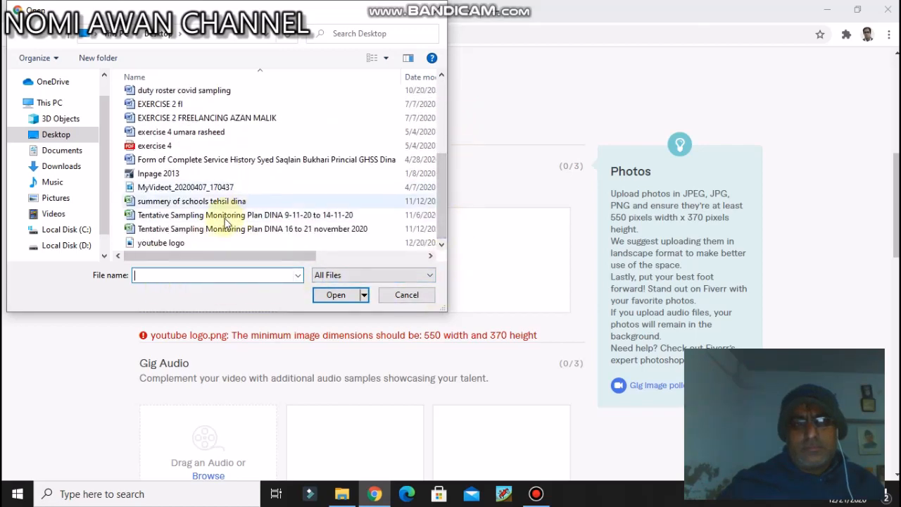
click(164, 244)
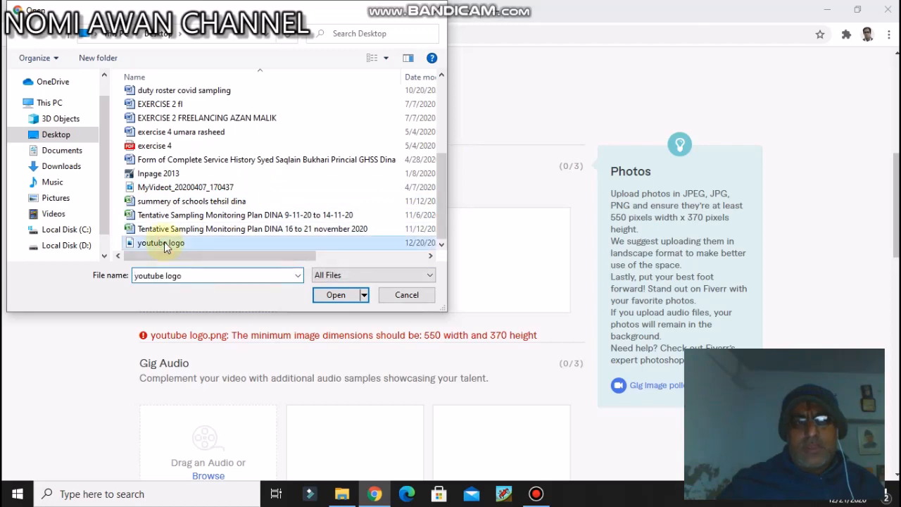
click(331, 295)
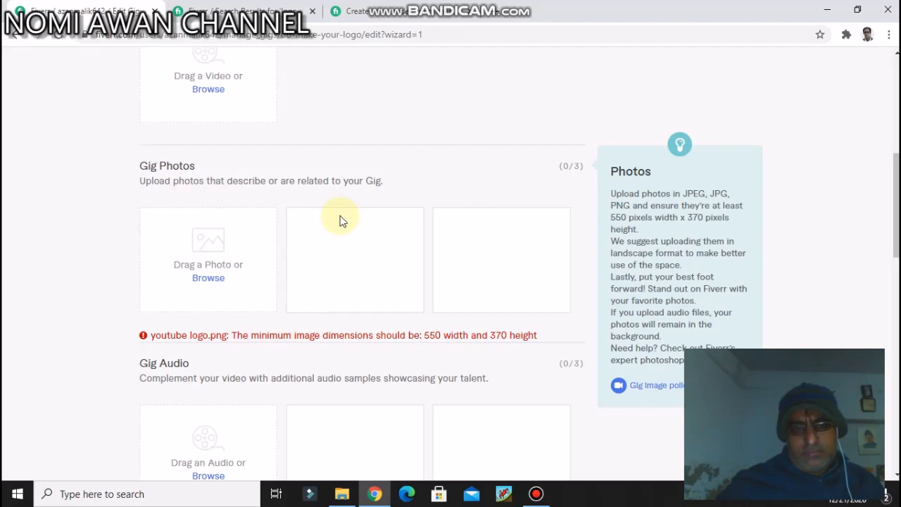
Step: Accept the declaration that the gallery materials are self-created and try to save and continue
scroll(339, 221, down, 3)
scroll(339, 220, up, 3)
scroll(339, 221, down, 1)
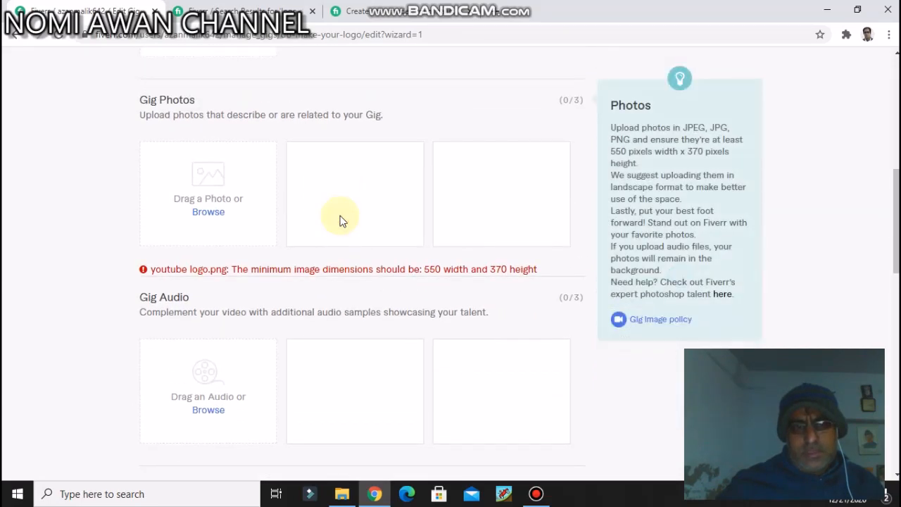
scroll(339, 221, down, 5)
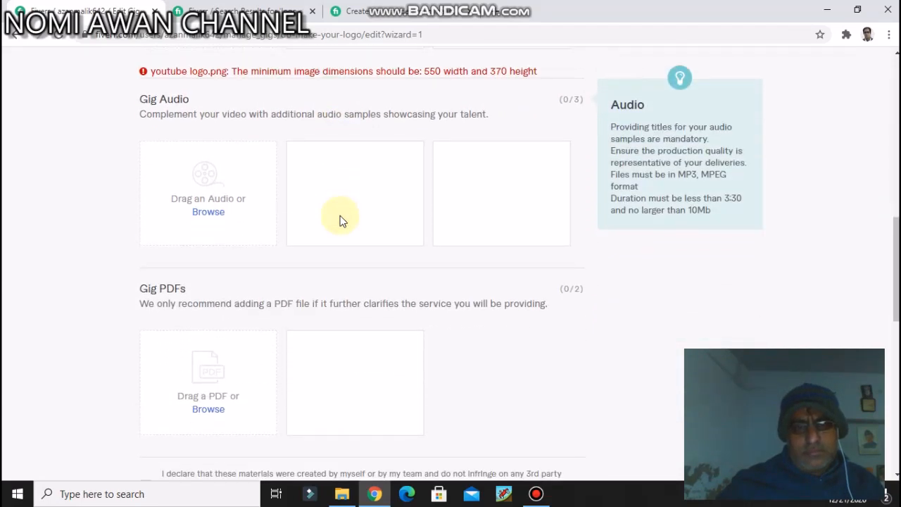
scroll(340, 220, down, 3)
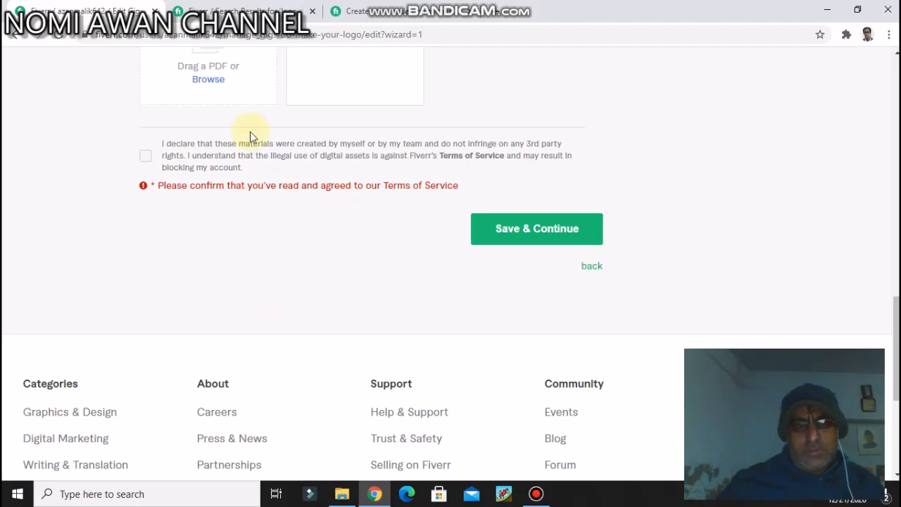
click(147, 156)
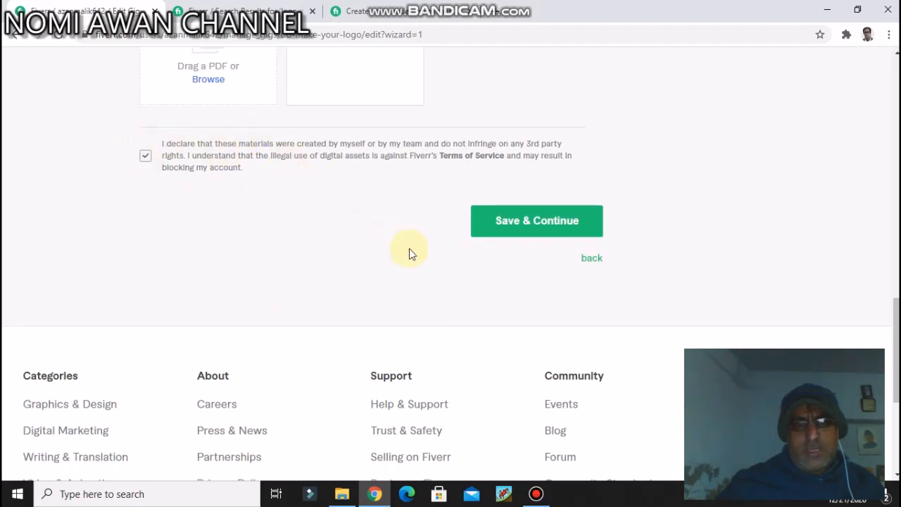
click(500, 234)
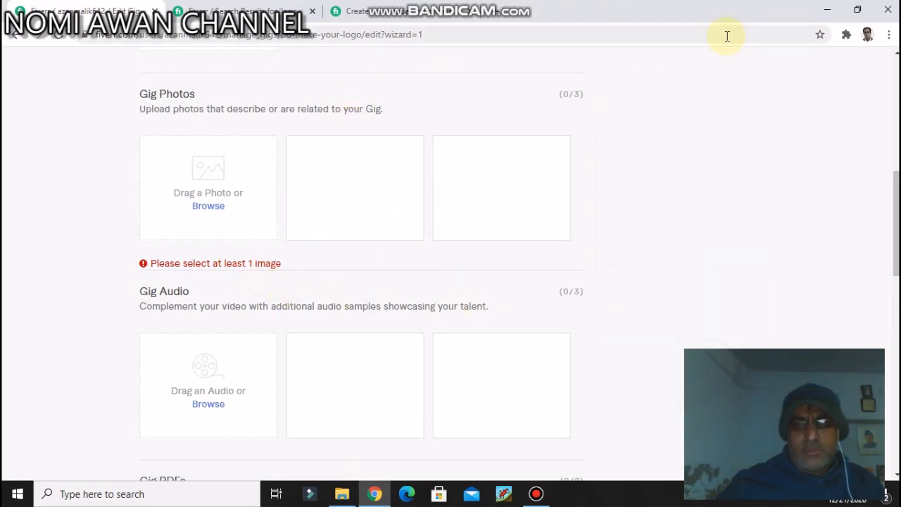
Step: Locate the CHANNEL BANNER image on the desktop and try to upload it as the first gig photo
click(825, 9)
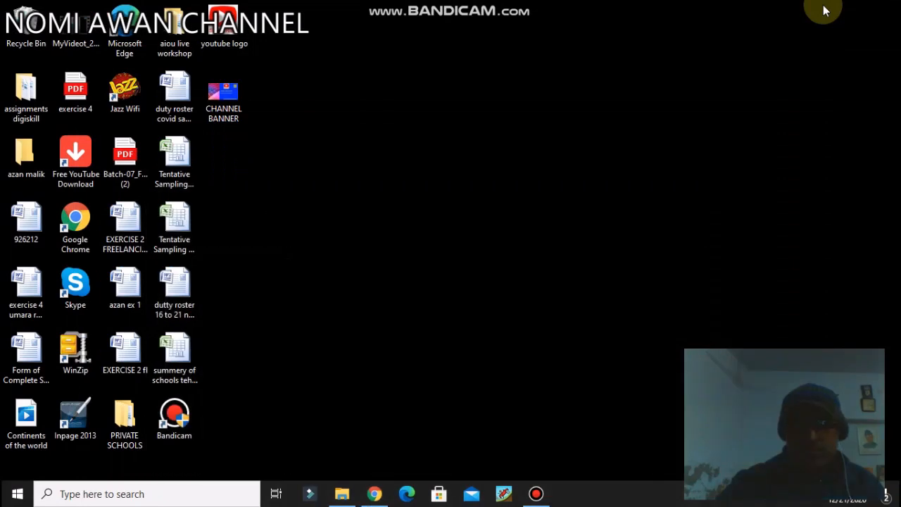
click(234, 113)
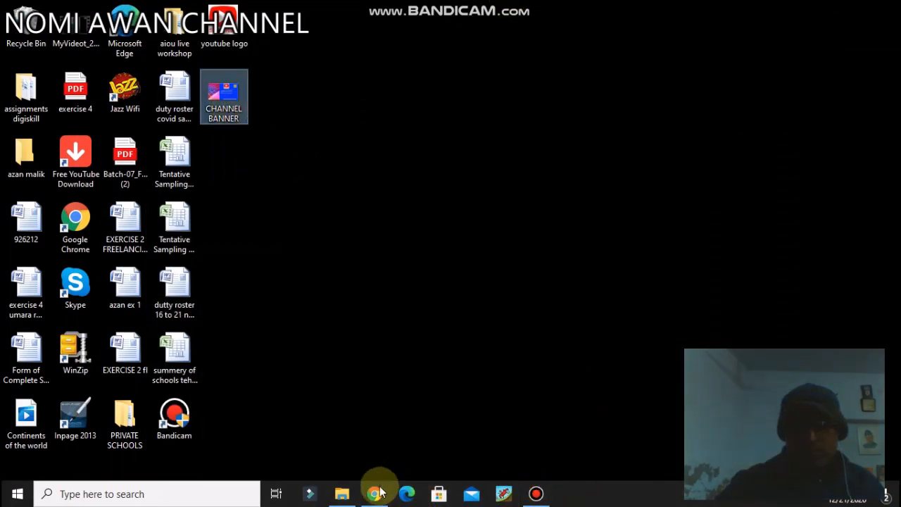
mouse_move(379, 496)
click(374, 458)
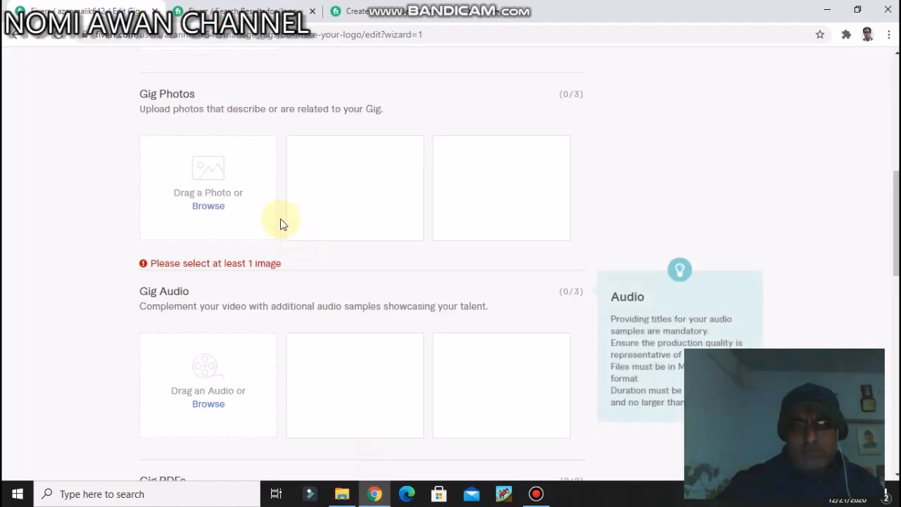
click(208, 207)
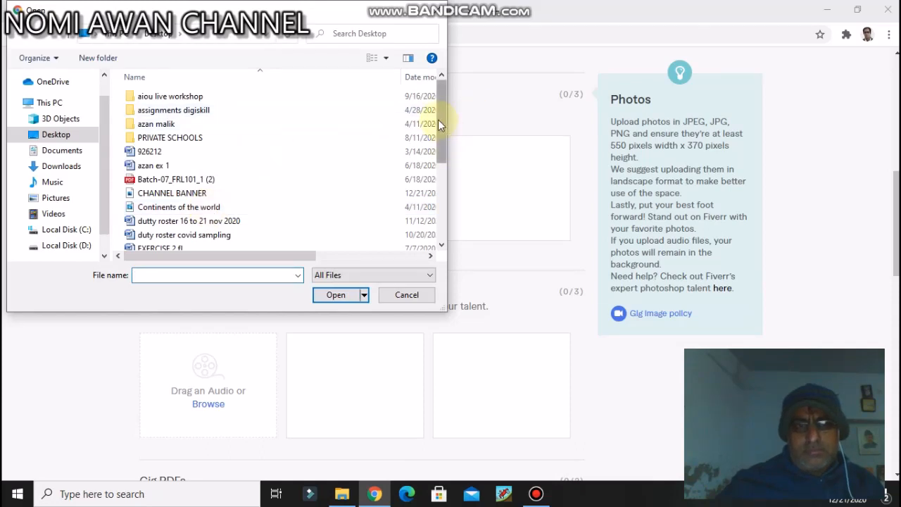
drag(438, 120, 437, 156)
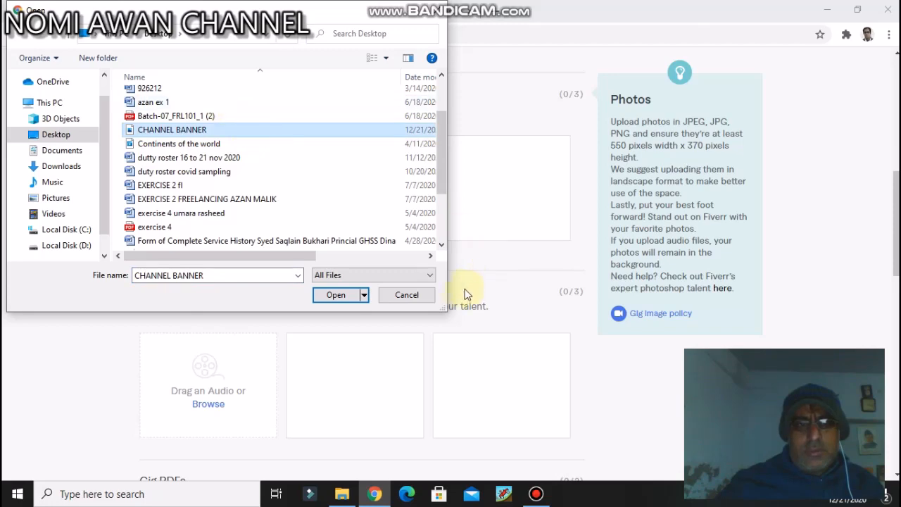
click(338, 296)
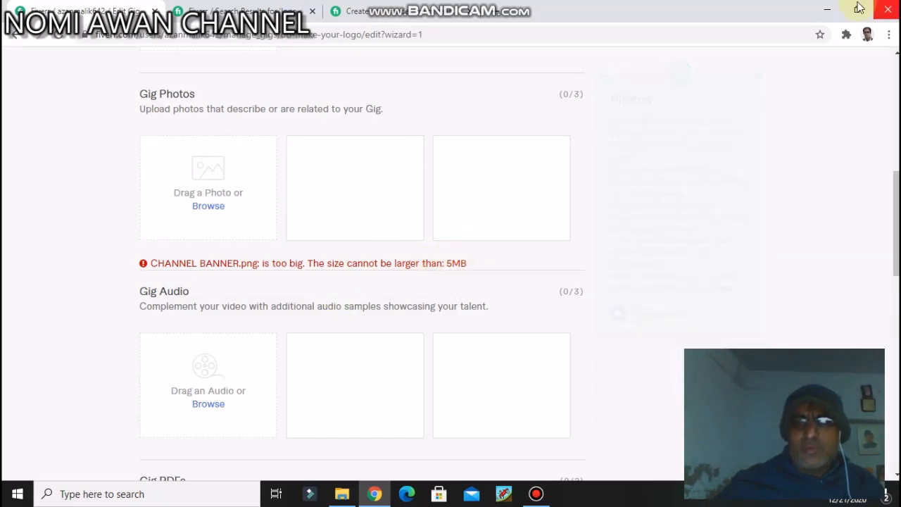
Step: Switch to the desktop and open the CHANNEL BANNER image for editing in the default image editor
click(827, 10)
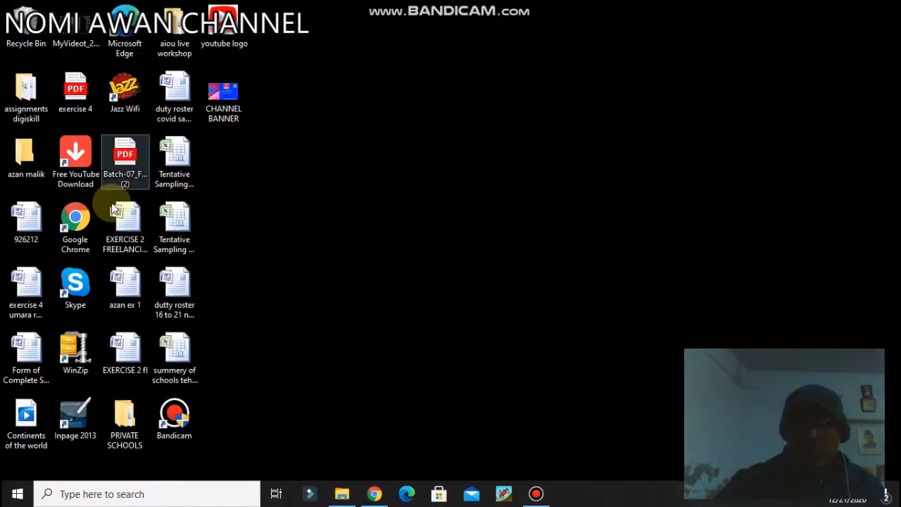
click(233, 98)
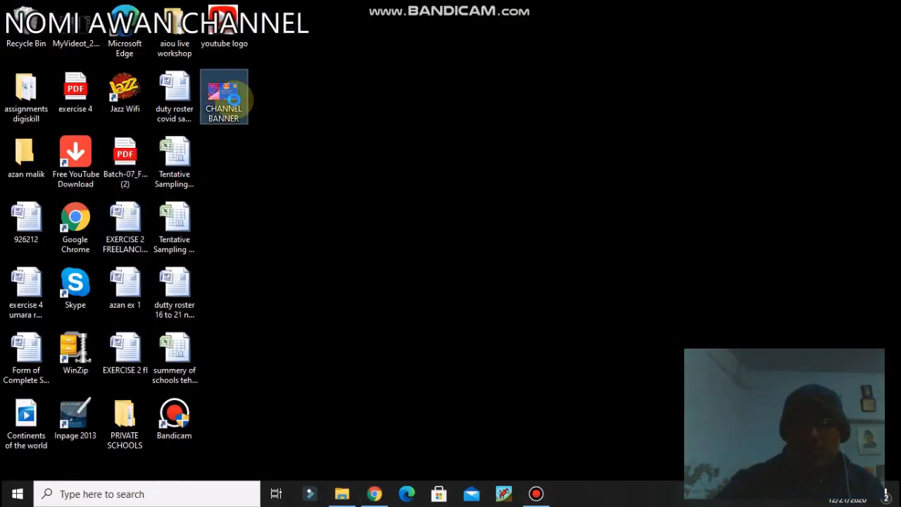
right_click(234, 100)
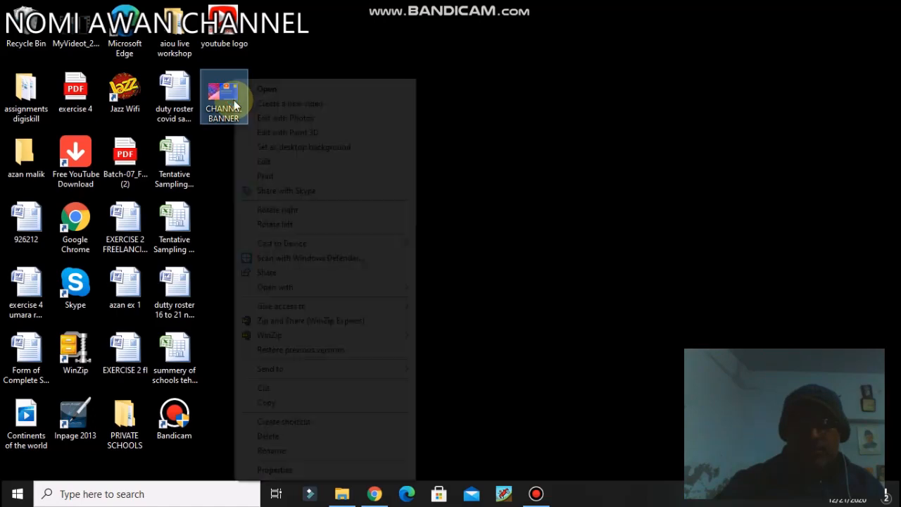
click(300, 163)
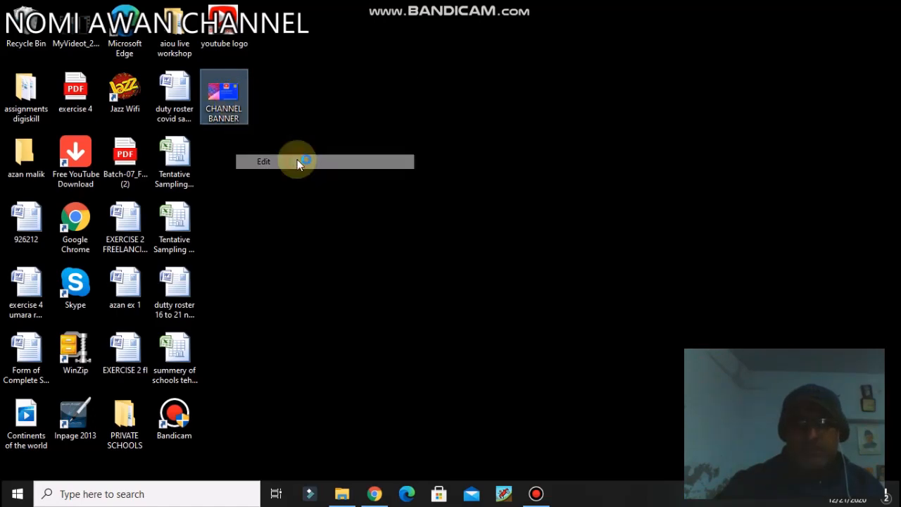
mouse_move(528, 499)
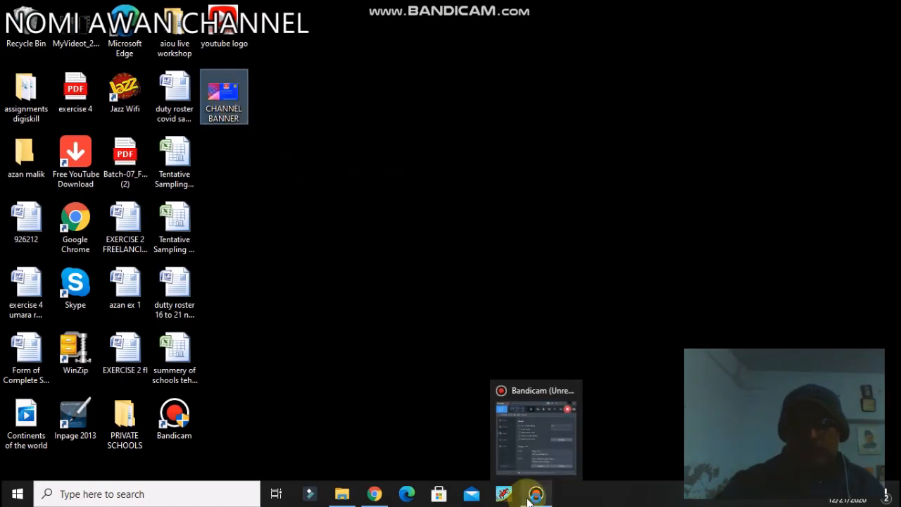
click(522, 457)
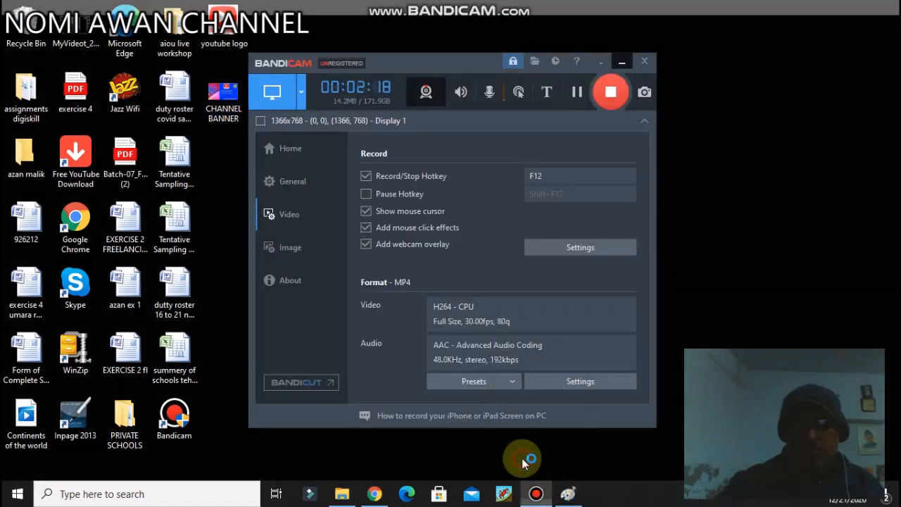
click(575, 95)
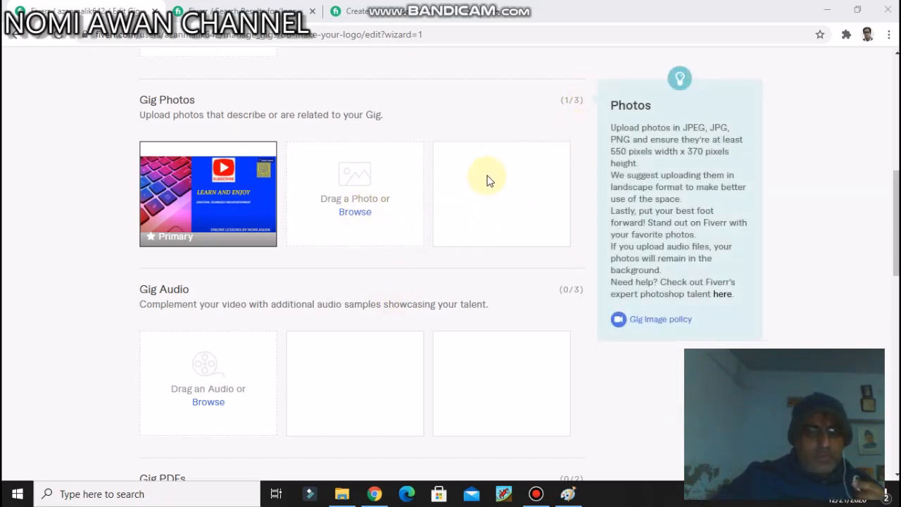
Step: Accept the declaration that the gallery materials are self-created, then save the gallery and continue to publishing
scroll(482, 168, down, 2)
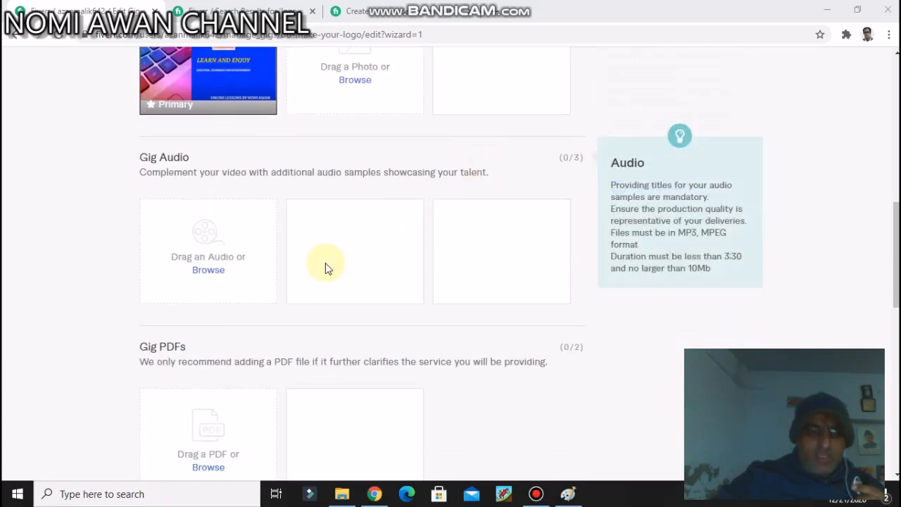
scroll(277, 250, down, 1)
scroll(256, 338, down, 2)
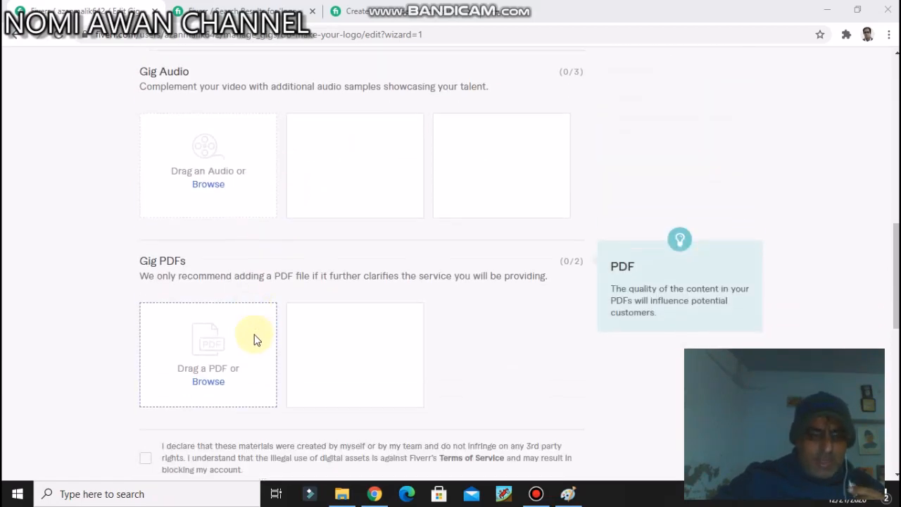
scroll(246, 331, down, 1)
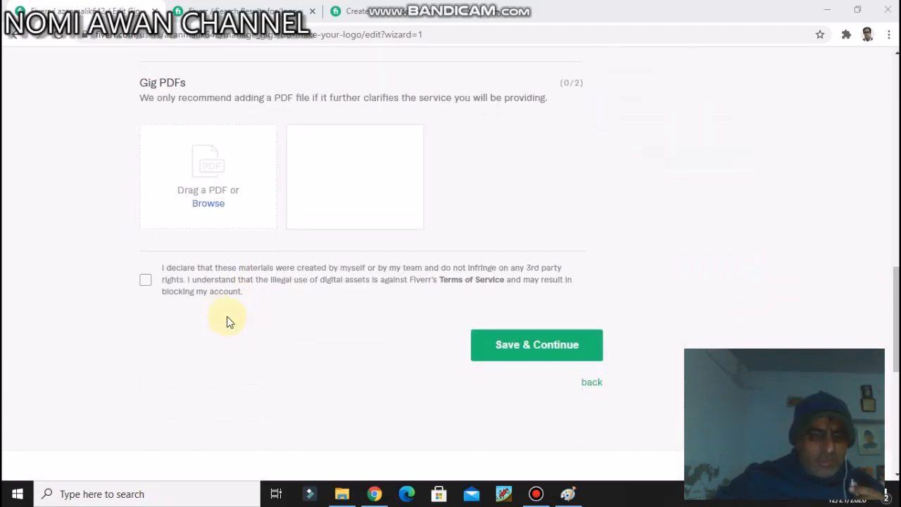
click(143, 281)
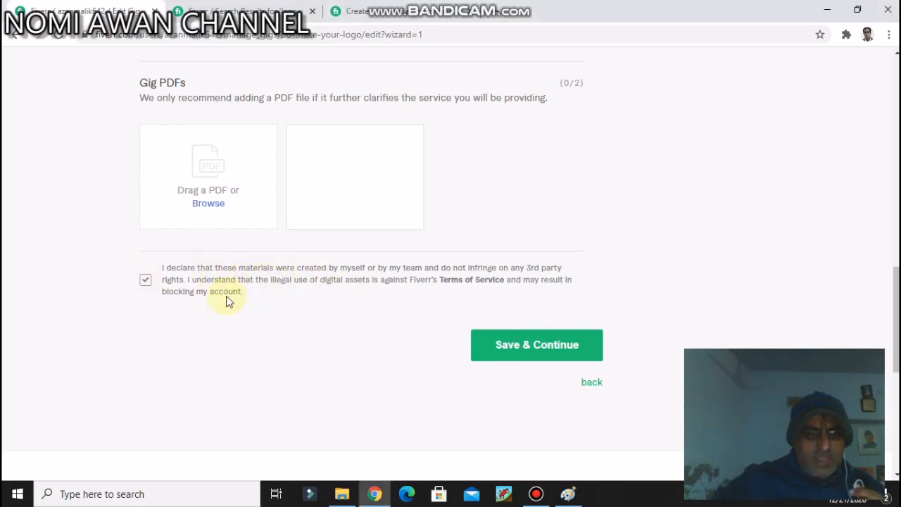
click(568, 351)
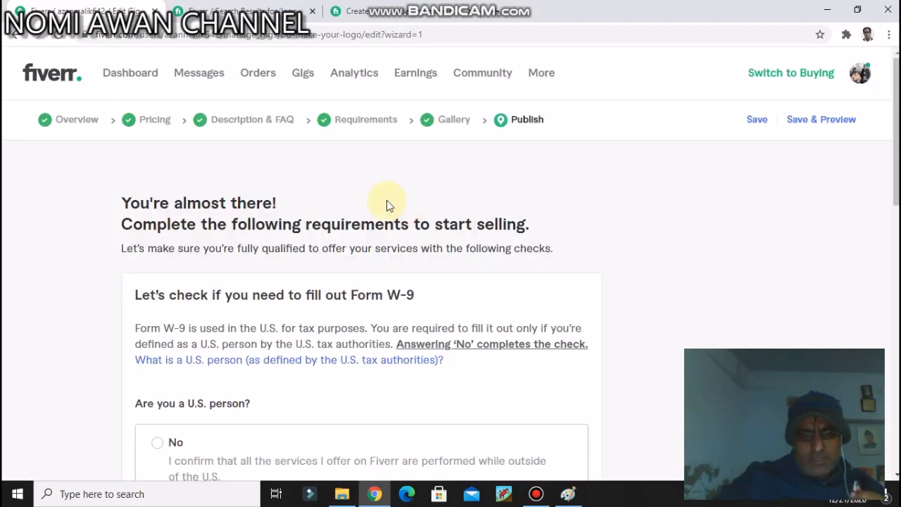
Step: Answer No to the Form W-9 question about being a U.S. person and save the answer
scroll(386, 204, down, 2)
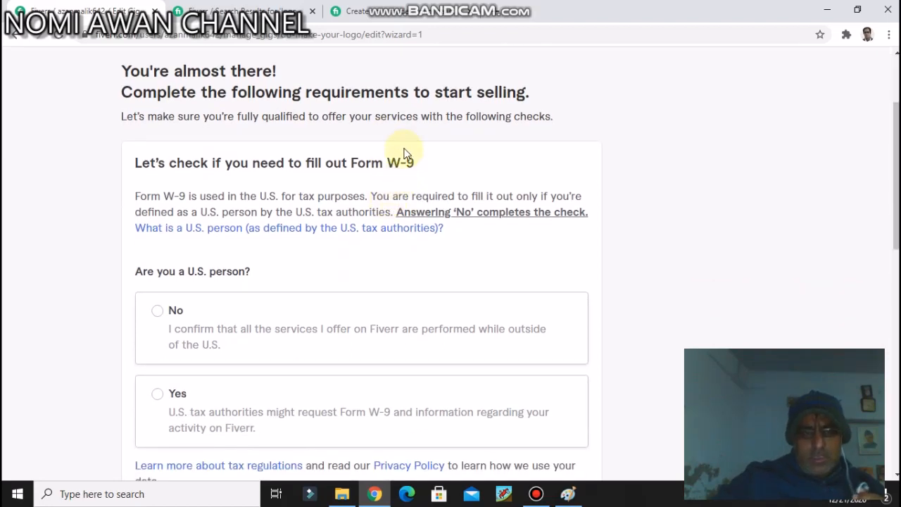
scroll(421, 130, down, 1)
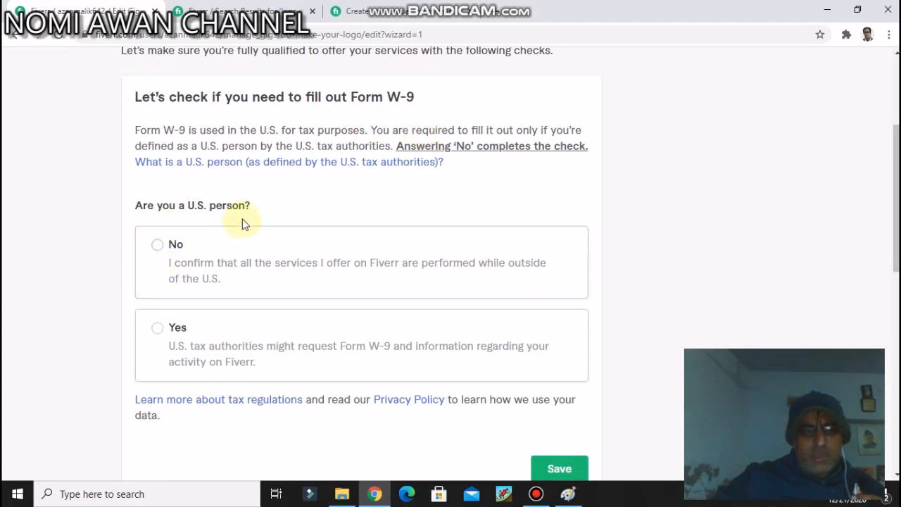
click(158, 245)
scroll(381, 239, down, 2)
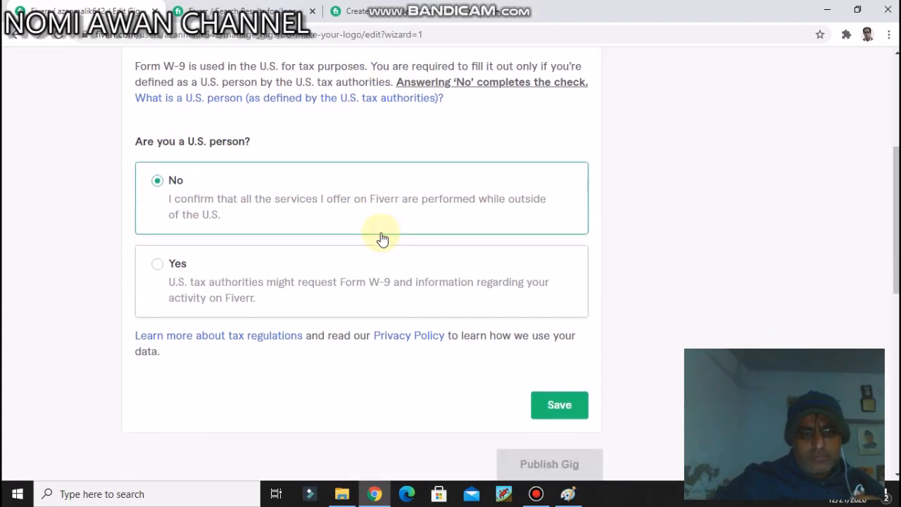
click(560, 338)
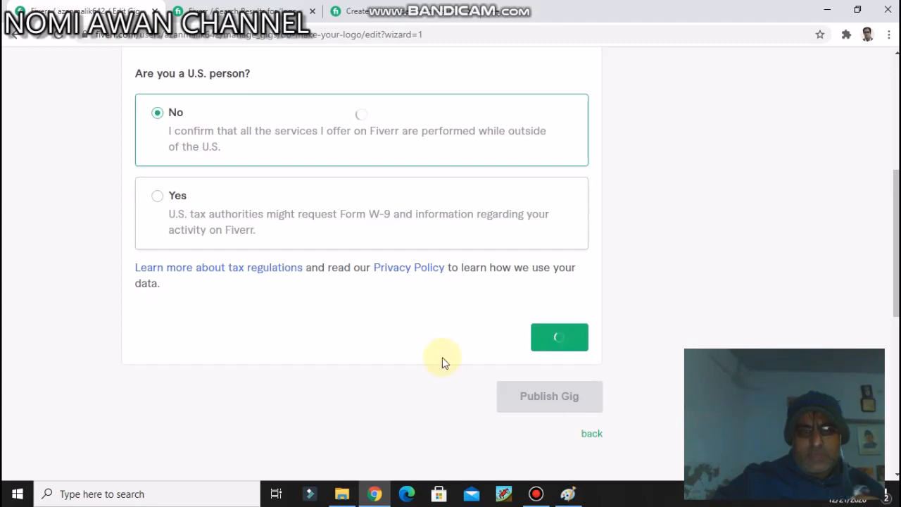
click(452, 342)
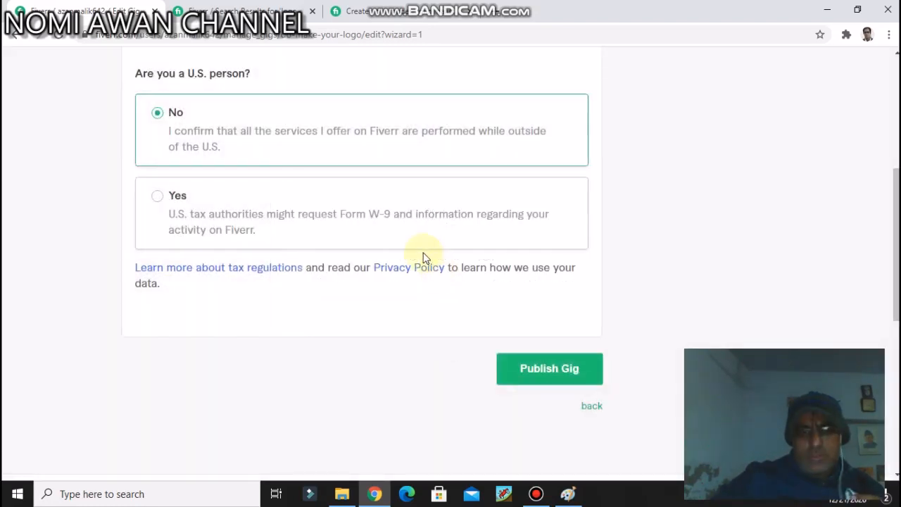
Step: Publish the gig and finish the wizard to return to the gigs list
click(565, 371)
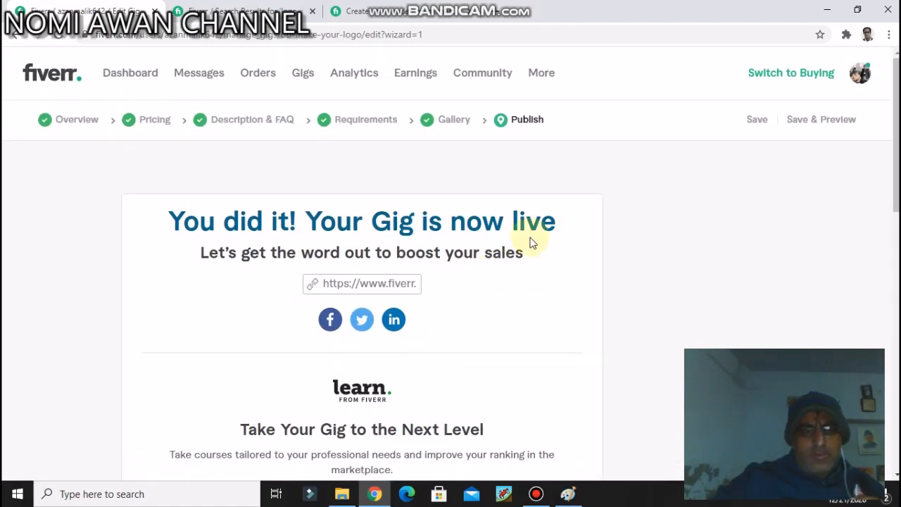
scroll(531, 242, down, 2)
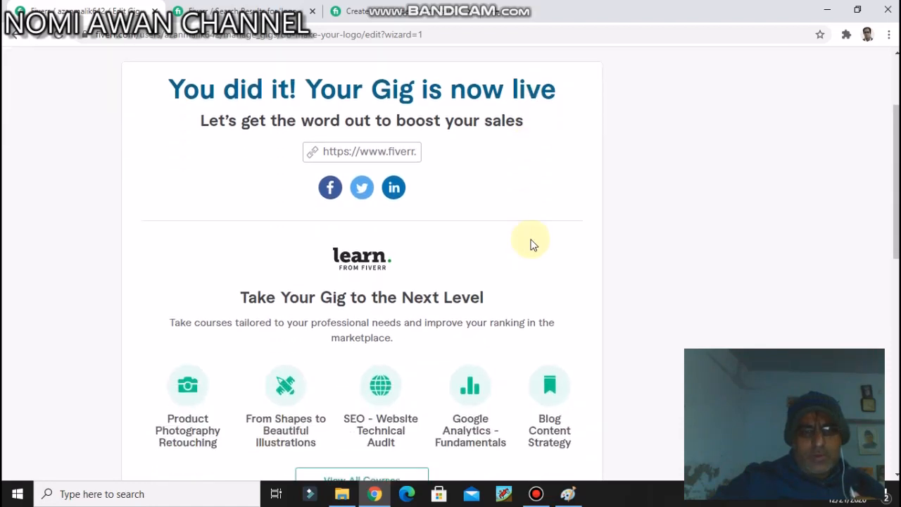
scroll(532, 242, down, 2)
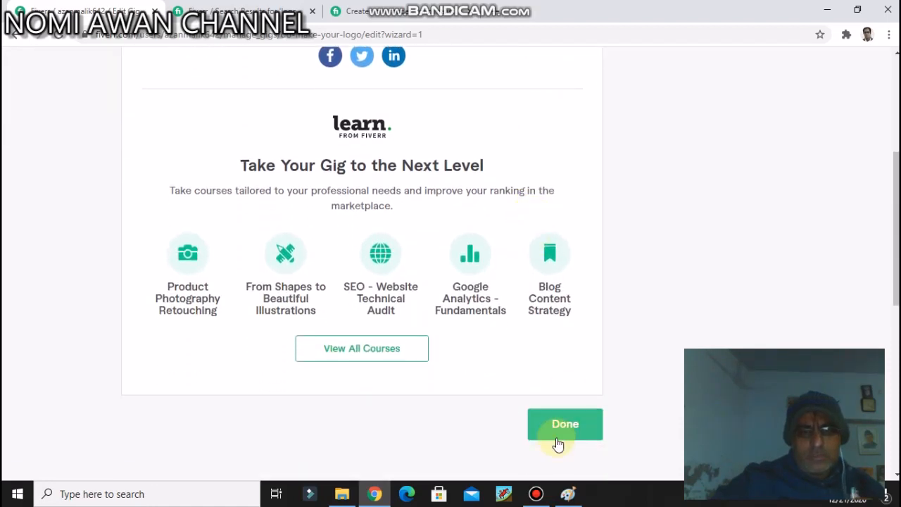
click(557, 438)
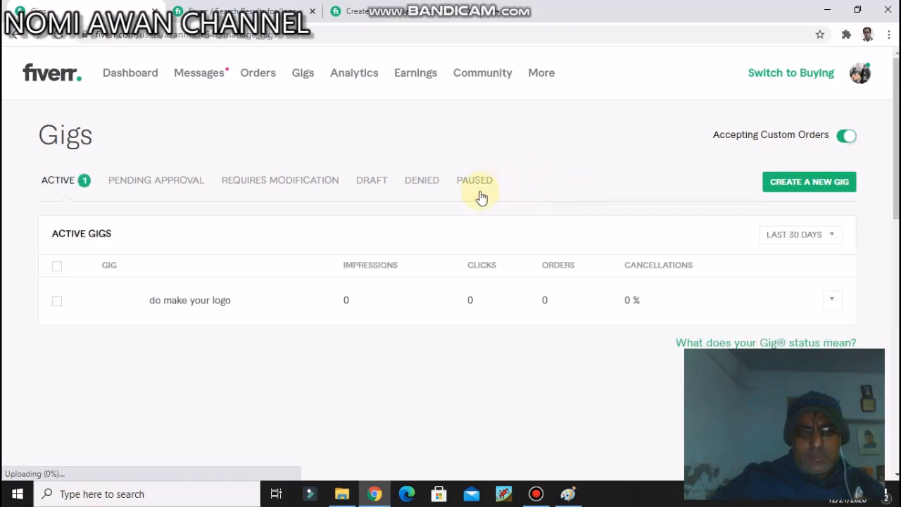
Step: Examine the status, order, watermark and performance details of the "do make your logo" gig, then reload the active gigs list
click(220, 301)
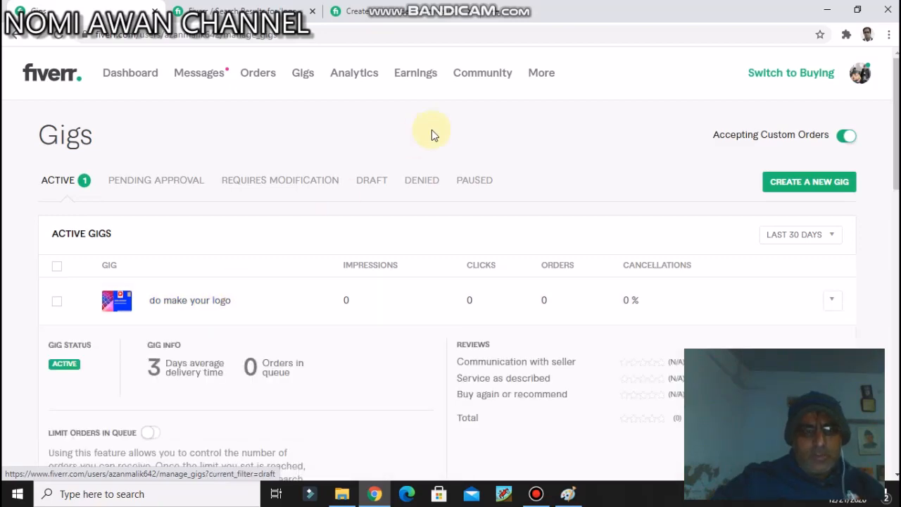
scroll(437, 136, down, 3)
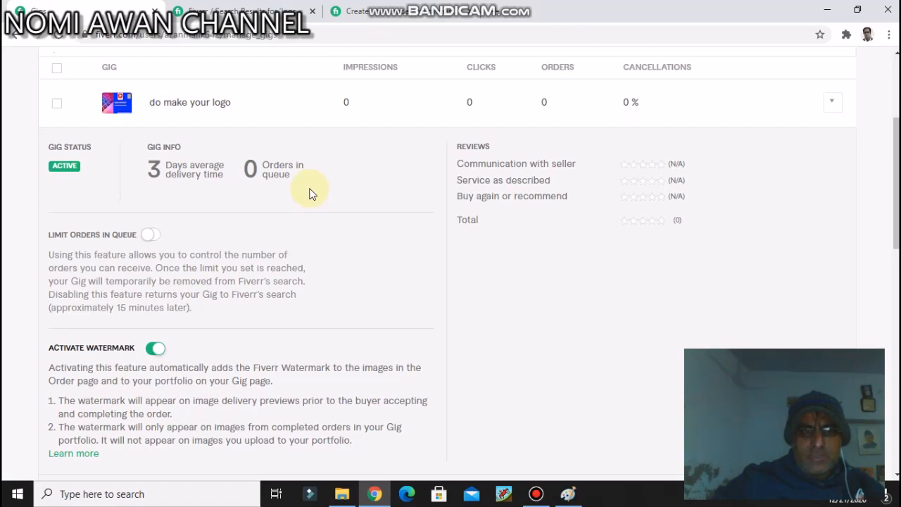
scroll(312, 187, down, 2)
scroll(312, 187, up, 2)
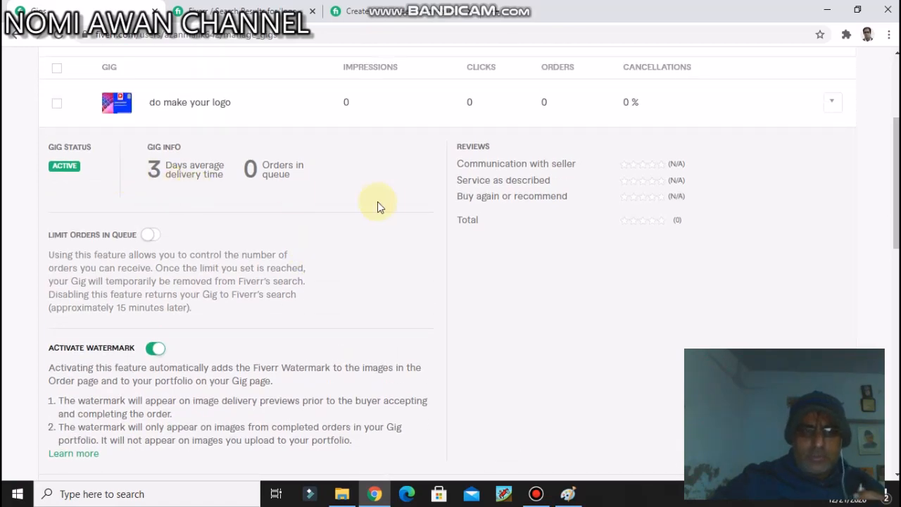
scroll(386, 201, down, 4)
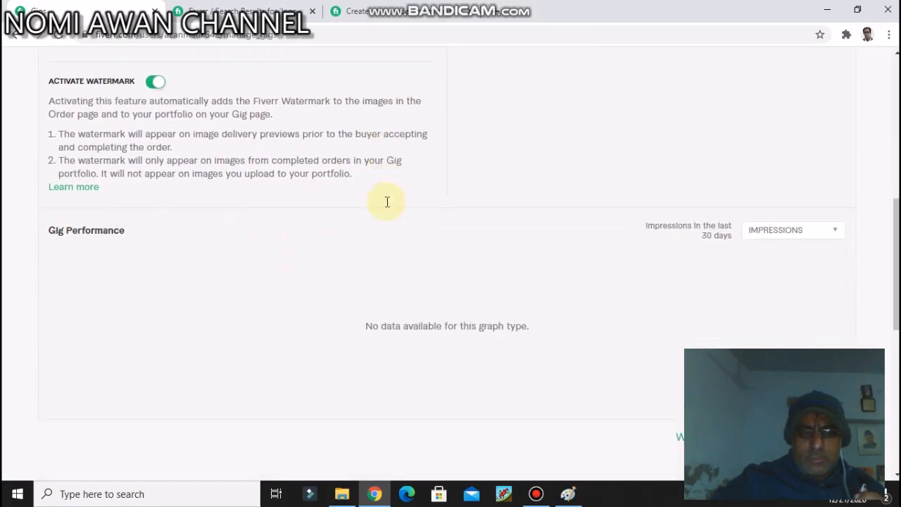
scroll(387, 202, up, 7)
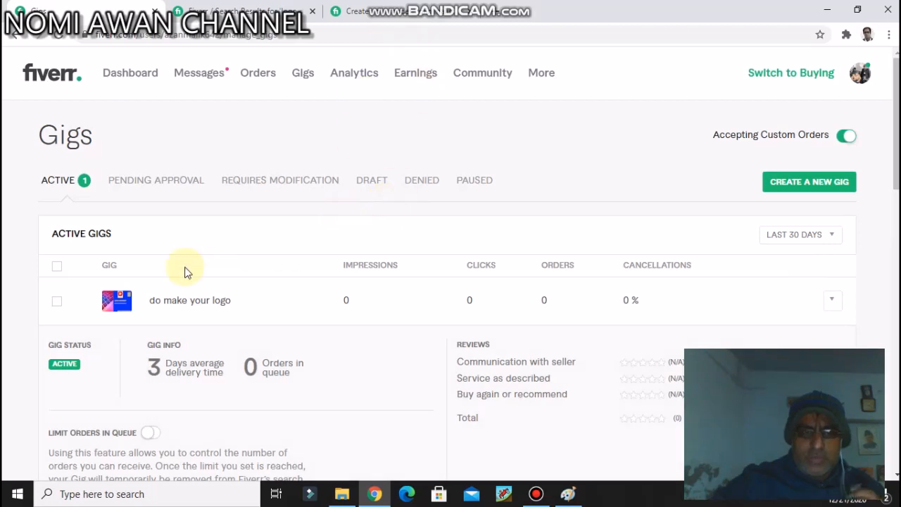
click(63, 181)
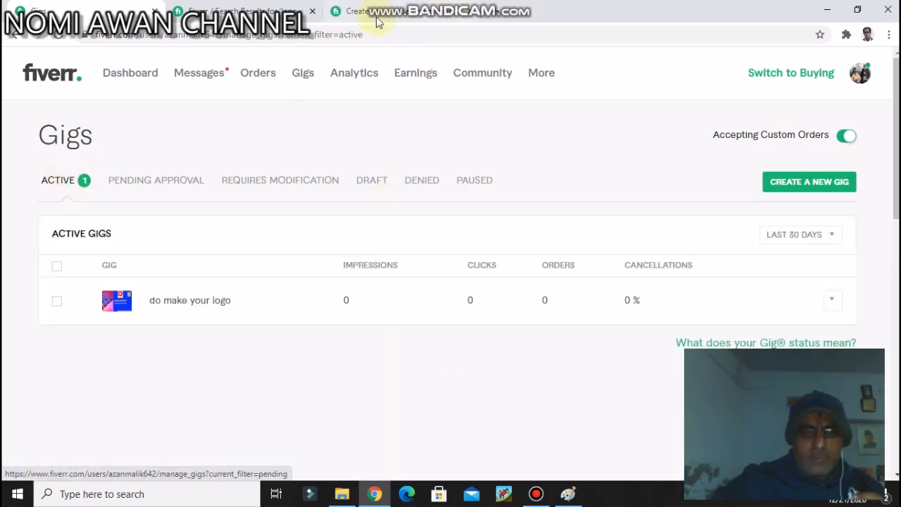
Step: Open the message notifications and read the notice about the Form W-9 check
click(195, 77)
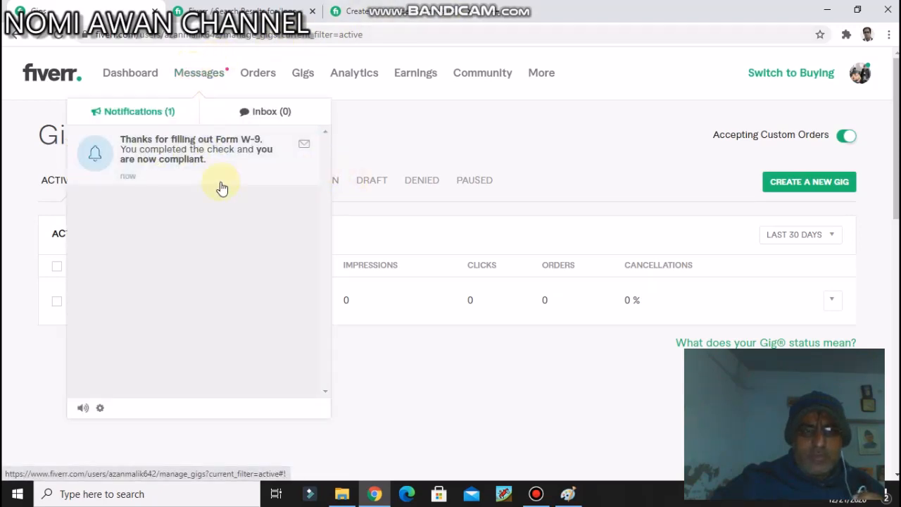
scroll(221, 187, down, 3)
scroll(220, 185, up, 3)
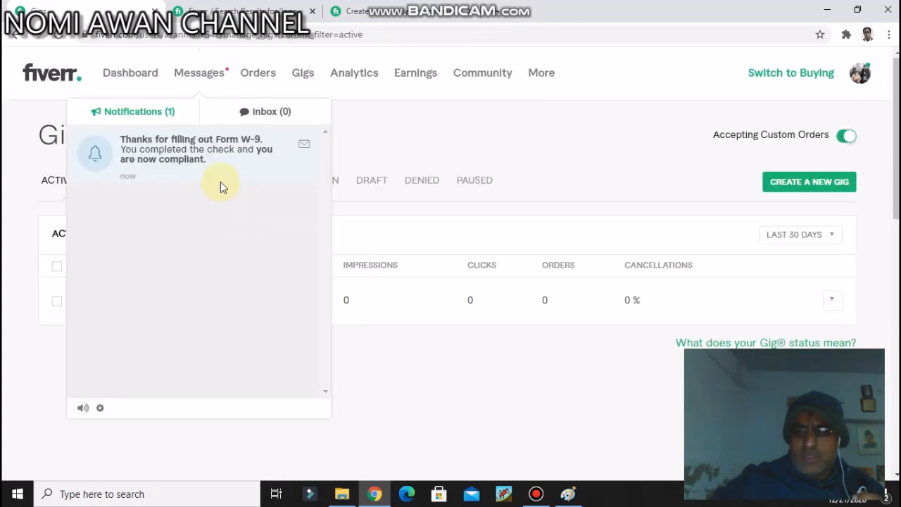
scroll(443, 233, down, 3)
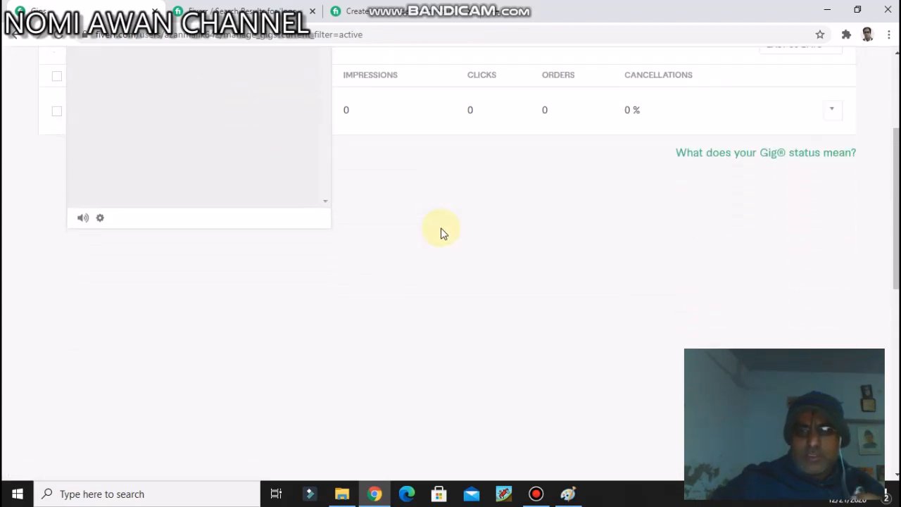
scroll(443, 233, down, 1)
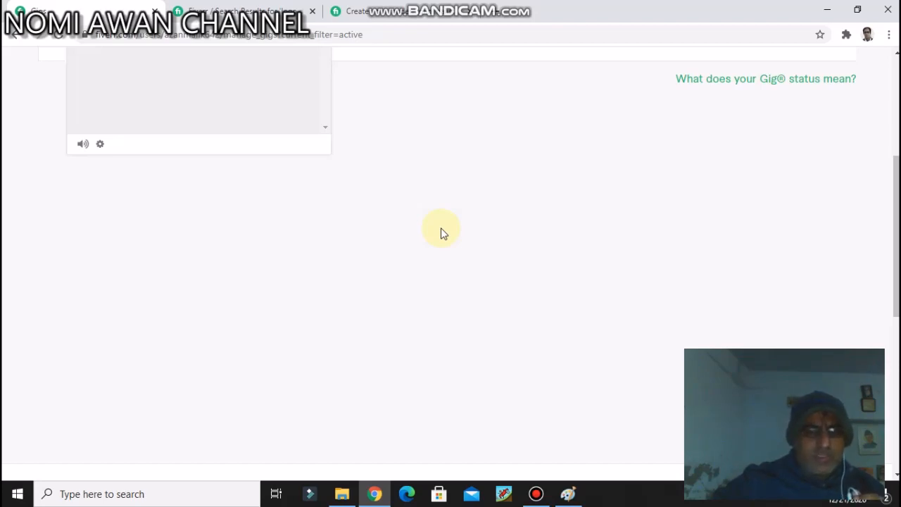
scroll(443, 233, down, 1)
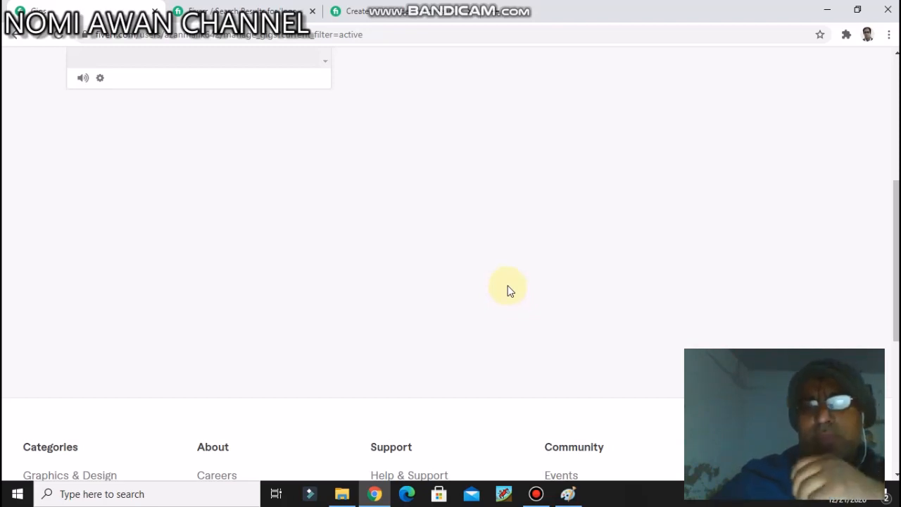
scroll(510, 287, up, 5)
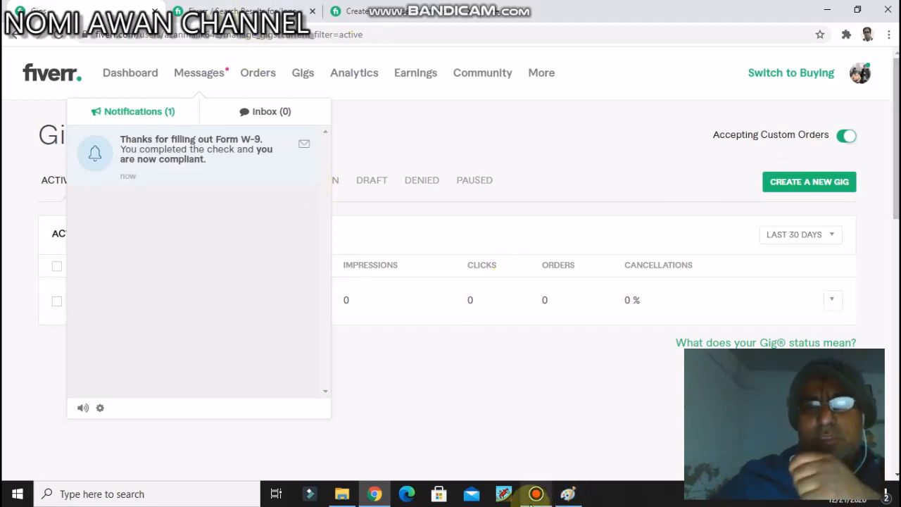
click(535, 495)
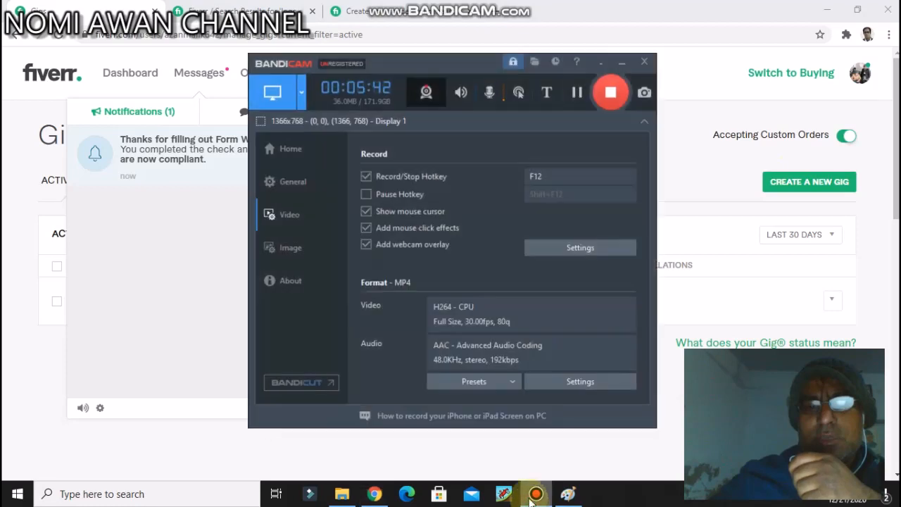
click(610, 92)
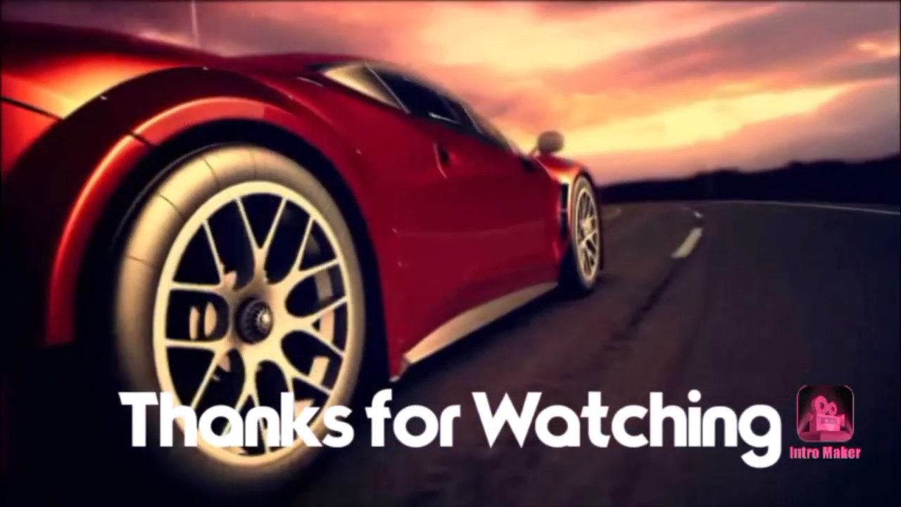